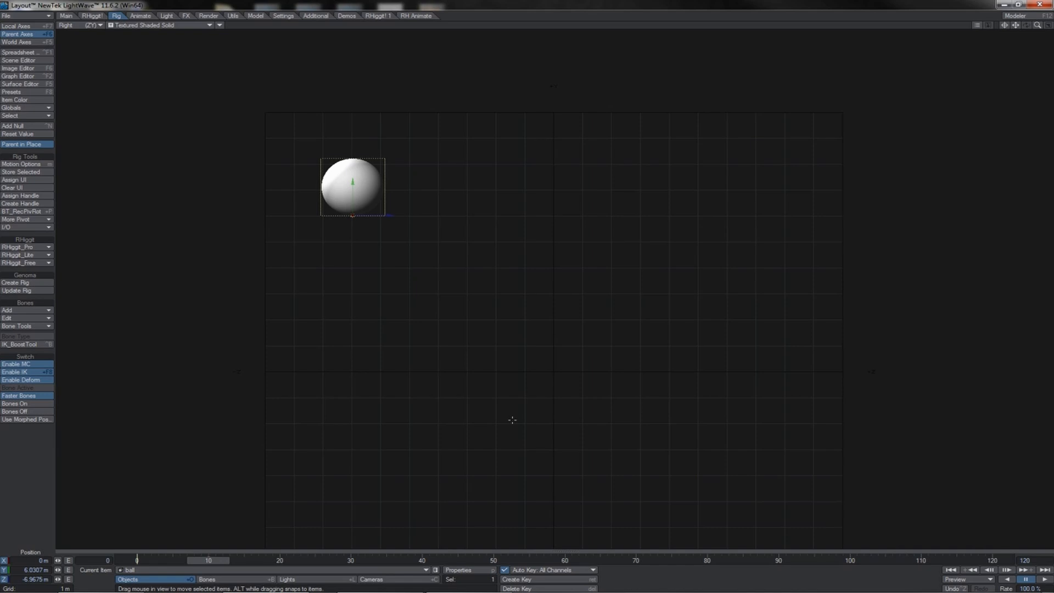
Set the Graph Editor's default incoming curve option to Linear and accept the options
{"action": "left_click", "coordinate": [18, 76]}
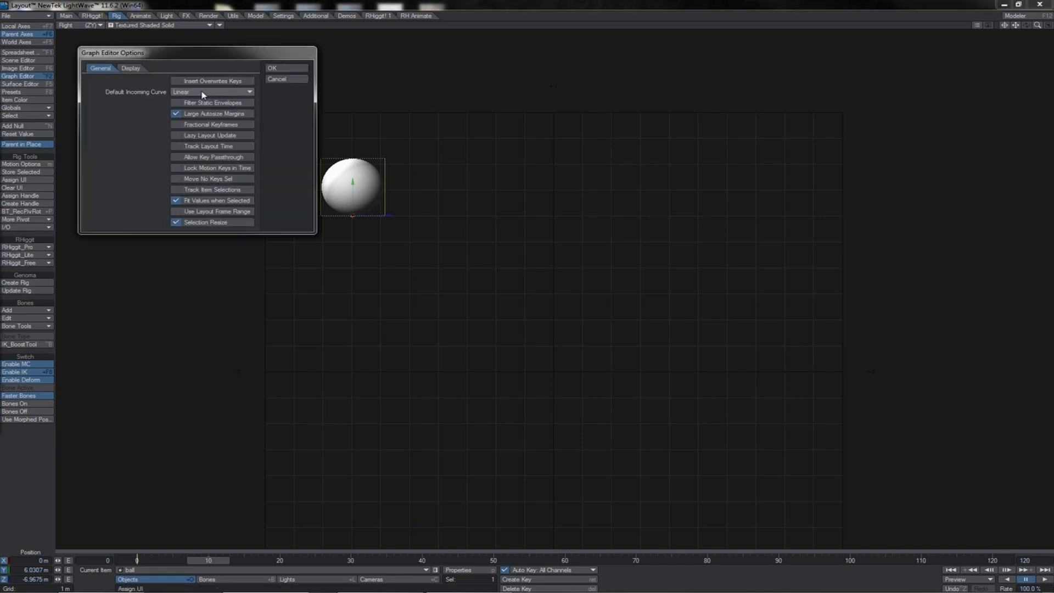
{"action": "left_click", "coordinate": [292, 70]}
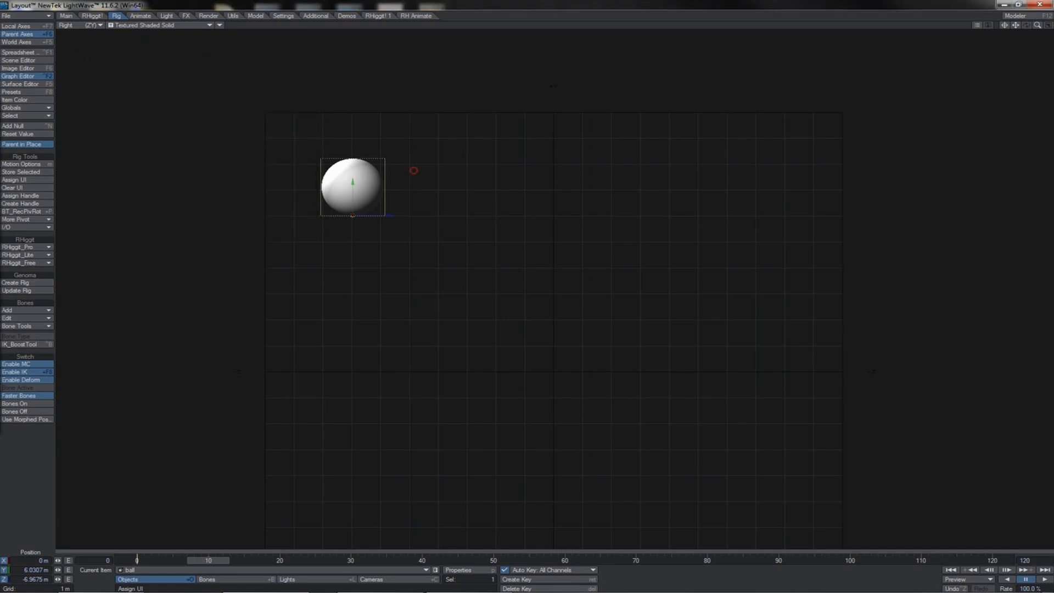
Keyframe the ball's first ground contact at frame 10, at Y 0 m and Z about -3.96 m
{"action": "left_click_drag", "start_coordinate": [414, 170], "coordinate": [494, 327]}
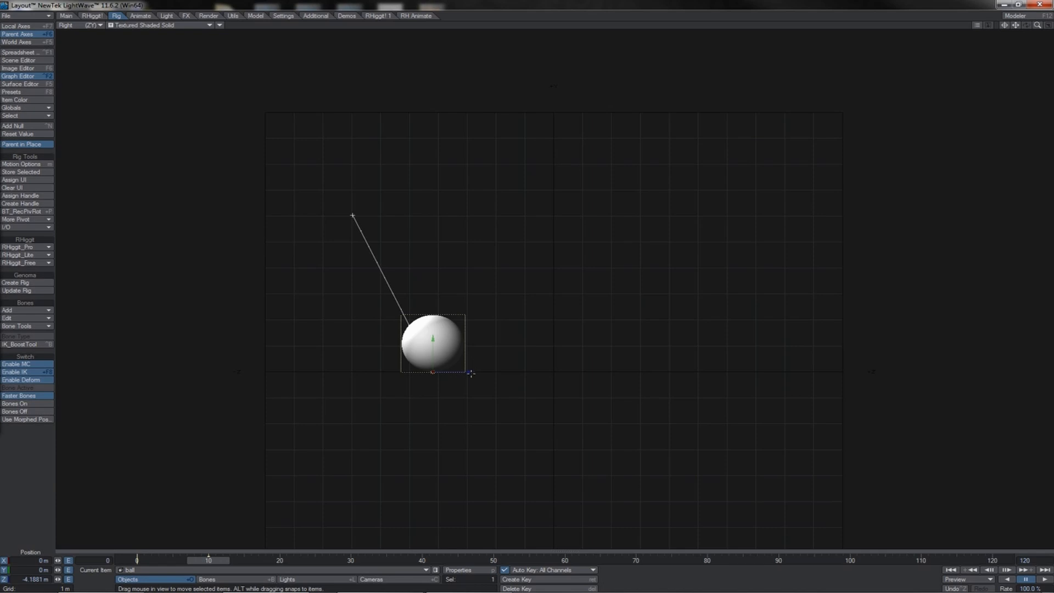
{"action": "mouse_move", "coordinate": [471, 373]}
{"action": "left_mouse_down"}
{"action": "mouse_move", "coordinate": [504, 373]}
{"action": "mouse_move", "coordinate": [443, 373]}
{"action": "mouse_move", "coordinate": [535, 373]}
{"action": "mouse_move", "coordinate": [478, 373]}
{"action": "left_mouse_up"}
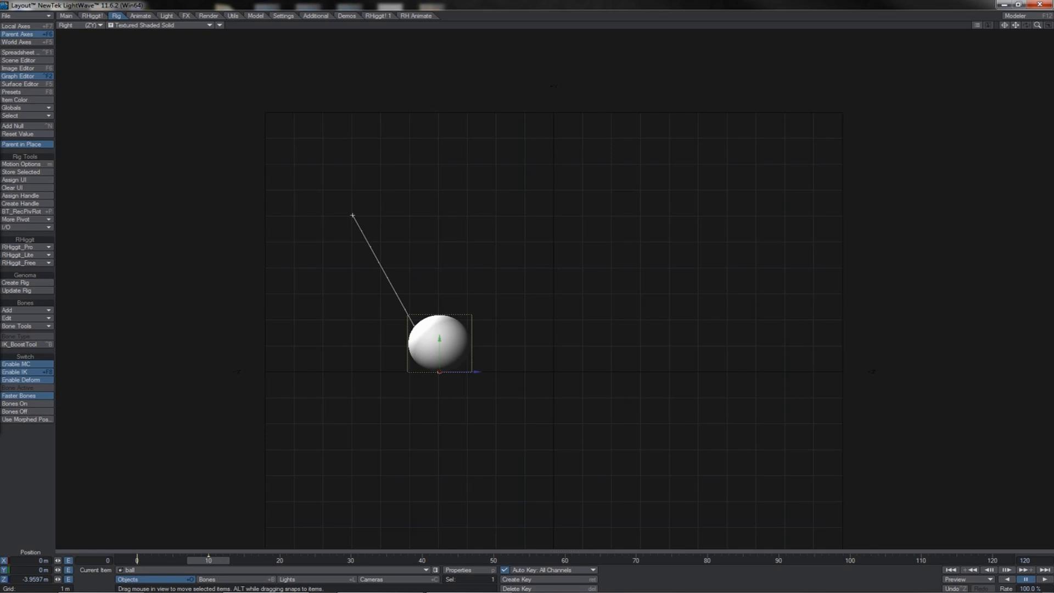
Keyframe the ball's first rebound peak at frame 20, at Y about 3.52 m and Z about -2.32 m
{"action": "key", "text": "Right"}
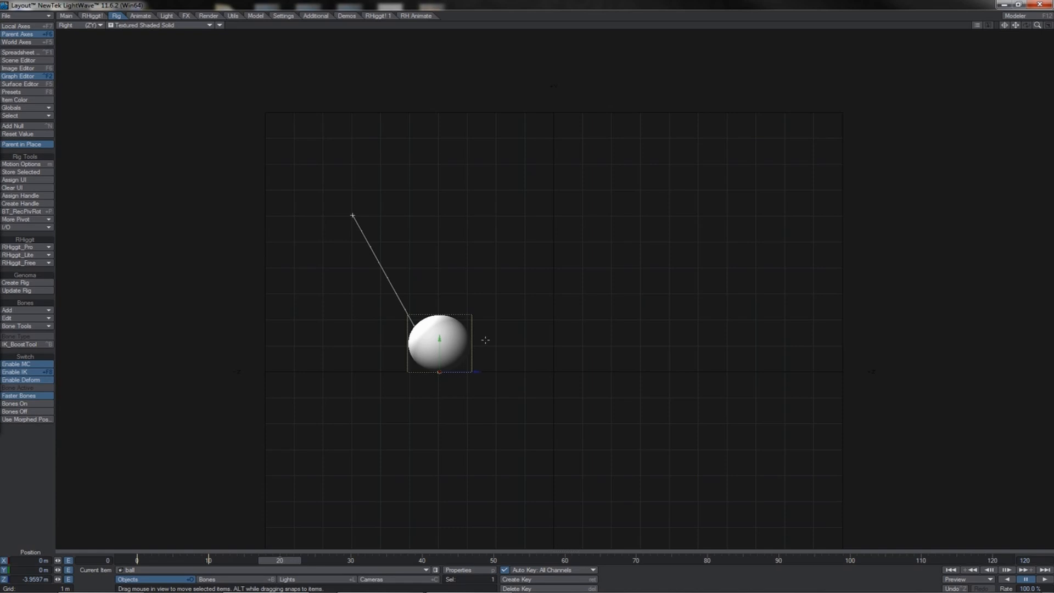
{"action": "left_click_drag", "start_coordinate": [487, 339], "coordinate": [485, 273]}
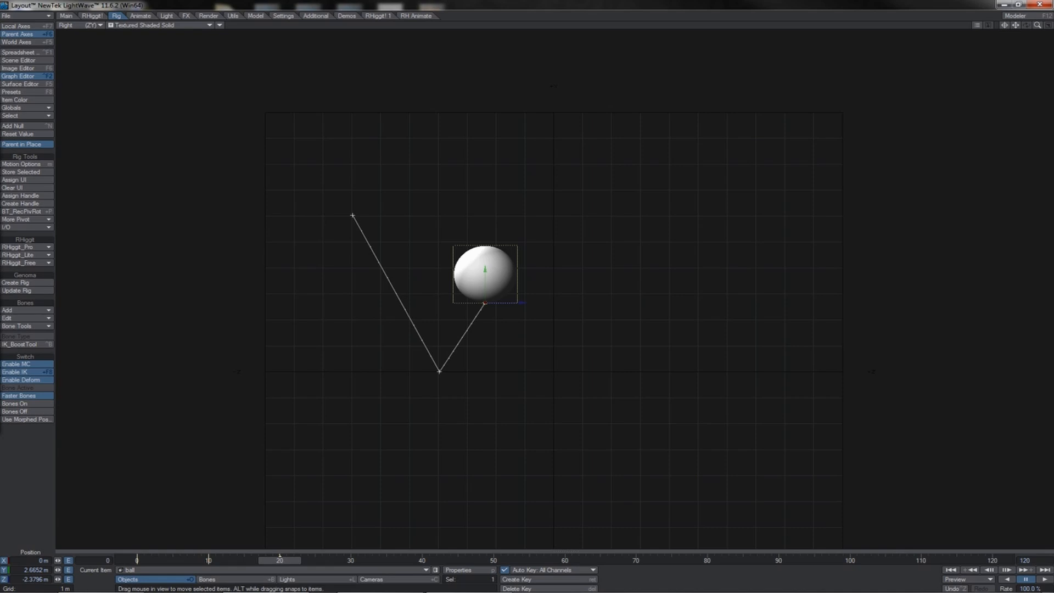
{"action": "mouse_move", "coordinate": [485, 303]}
{"action": "left_mouse_down"}
{"action": "mouse_move", "coordinate": [406, 313]}
{"action": "mouse_move", "coordinate": [501, 302]}
{"action": "mouse_move", "coordinate": [483, 306]}
{"action": "mouse_move", "coordinate": [478, 271]}
{"action": "mouse_move", "coordinate": [479, 304]}
{"action": "mouse_move", "coordinate": [476, 283]}
{"action": "mouse_move", "coordinate": [480, 293]}
{"action": "left_mouse_up"}
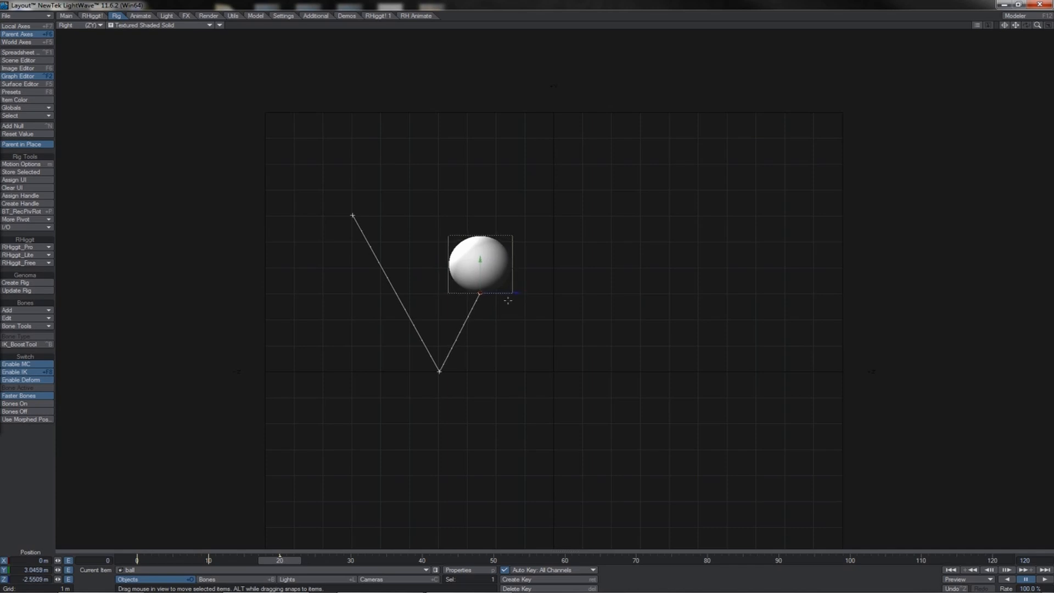
{"action": "left_click_drag", "start_coordinate": [508, 300], "coordinate": [515, 287]}
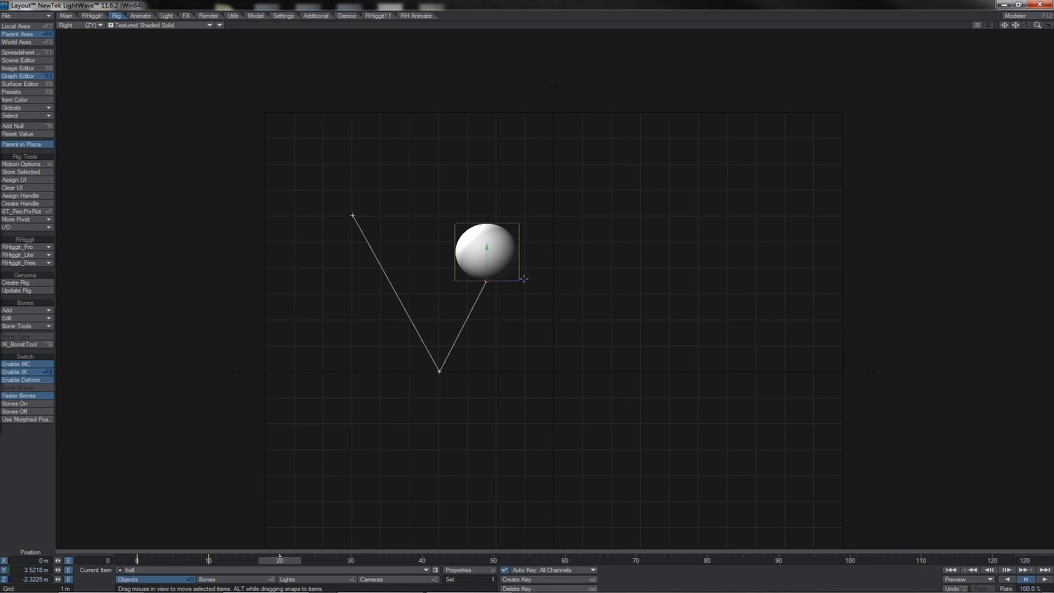
Keyframe the ball's second ground contact at frame 30, at Y 0 m and Z about -495 mm
{"action": "key", "text": "Right"}
{"action": "key", "text": "Right"}
{"action": "key", "text": "Right"}
{"action": "key", "text": "Right"}
{"action": "key", "text": "Right"}
{"action": "key", "text": "Right"}
{"action": "key", "text": "Right"}
{"action": "key", "text": "Right"}
{"action": "key", "text": "Right"}
{"action": "key", "text": "Right"}
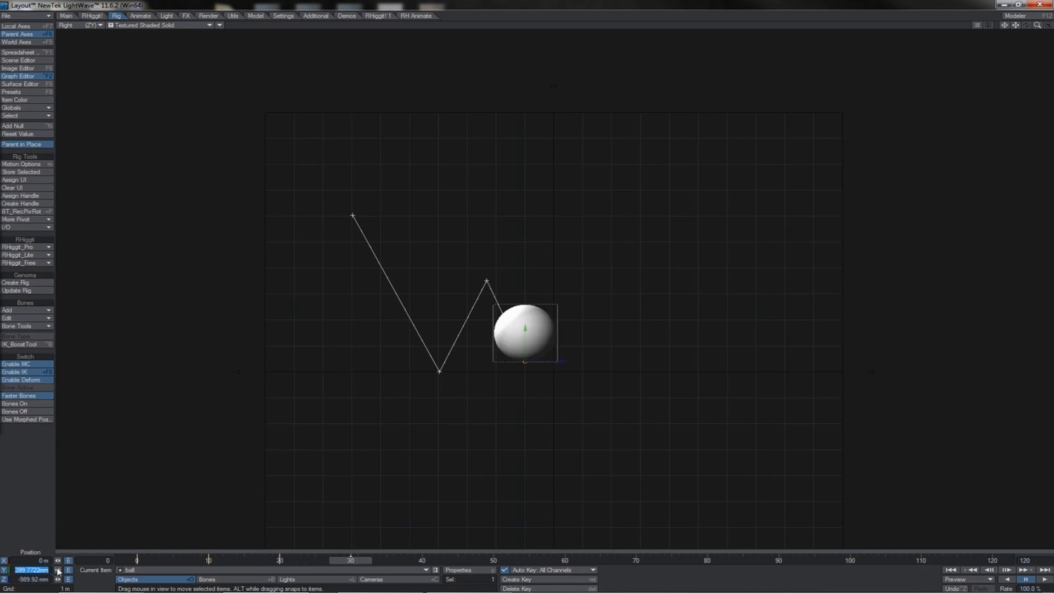
{"action": "type", "text": "0"}
{"action": "key", "text": "Return"}
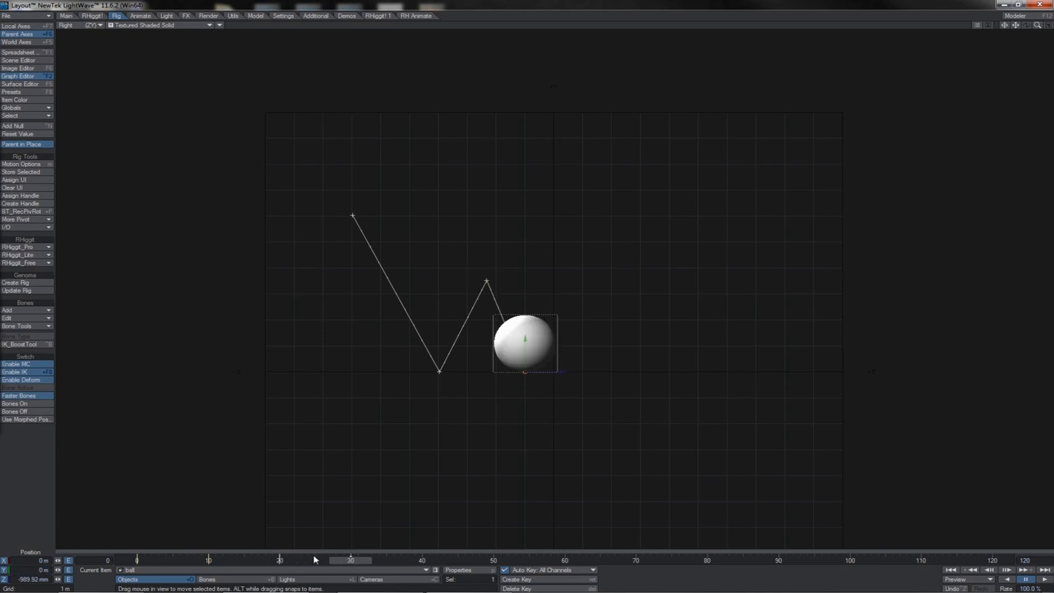
{"action": "left_click_drag", "start_coordinate": [561, 371], "coordinate": [575, 372]}
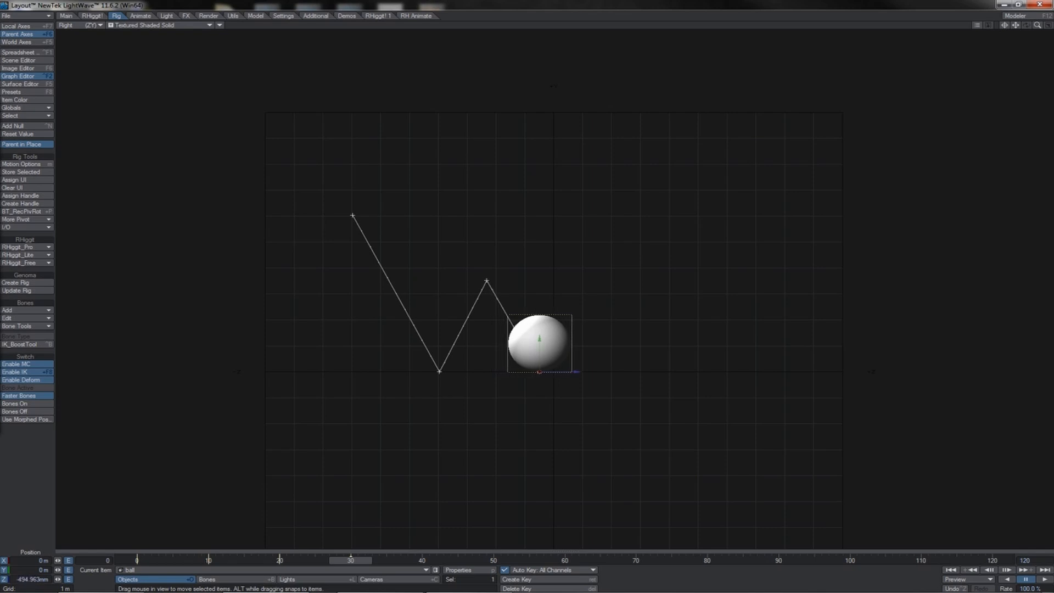
Keyframe the second rebound peak at frame 40, about Y 2.27 m, Z 571 mm, and its landing at frame 50, Y 0 m, Z about 1.58 m
{"action": "key", "text": "Right"}
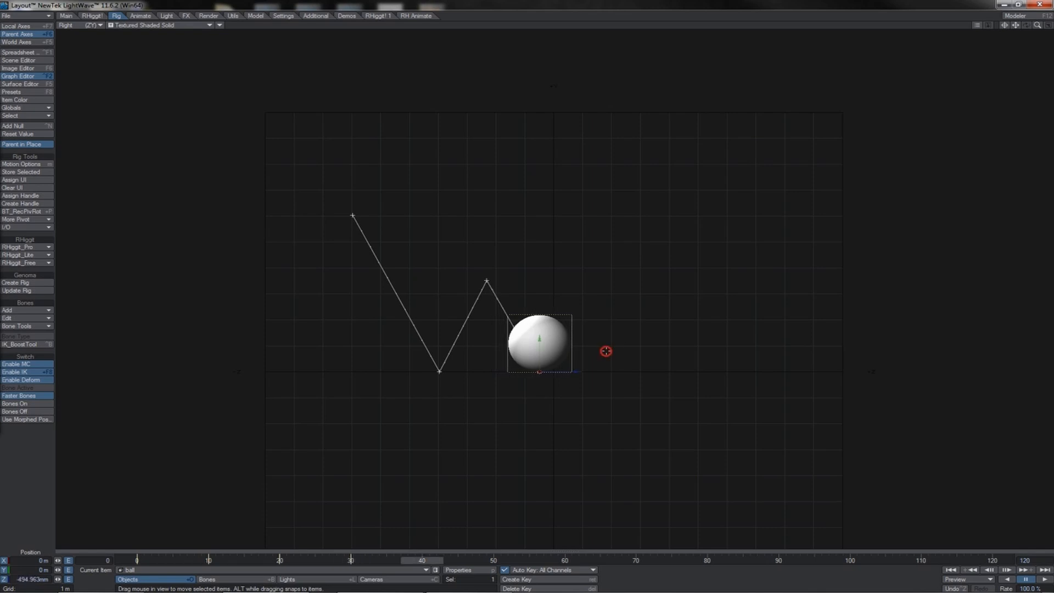
{"action": "left_click_drag", "start_coordinate": [606, 351], "coordinate": [636, 293]}
{"action": "left_click", "coordinate": [34, 570]}
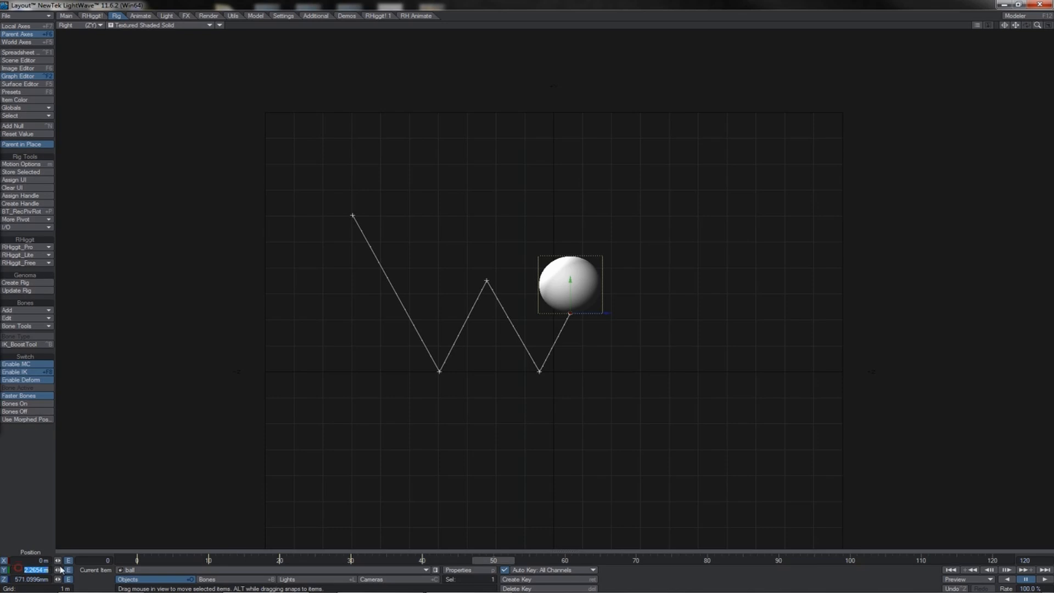
{"action": "type", "text": "0"}
{"action": "key", "text": "Tab"}
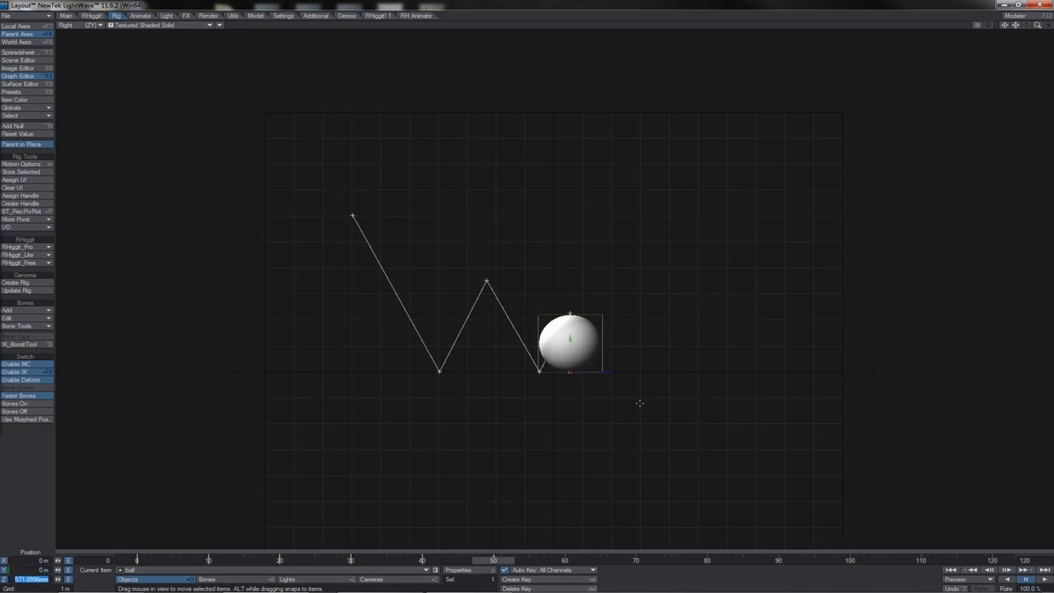
{"action": "left_click_drag", "start_coordinate": [605, 372], "coordinate": [635, 372]}
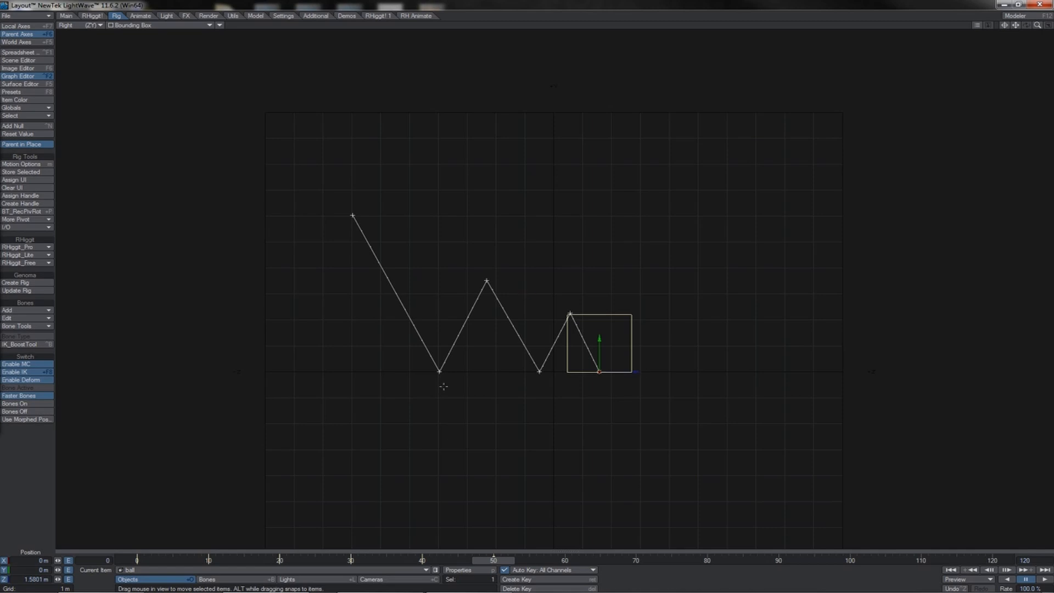
Keyframe the third rebound peak at frame 60, about Y 1.39 m, Z 2.23 m, and its landing at frame 70, Y 0 m, Z about 2.93 m
{"action": "key", "text": "Right"}
{"action": "key", "text": "Right"}
{"action": "key", "text": "Right"}
{"action": "key", "text": "Right"}
{"action": "key", "text": "Right"}
{"action": "key", "text": "Right"}
{"action": "key", "text": "Right"}
{"action": "key", "text": "Right"}
{"action": "key", "text": "Right"}
{"action": "key", "text": "Right"}
{"action": "left_click_drag", "start_coordinate": [673, 328], "coordinate": [689, 292]}
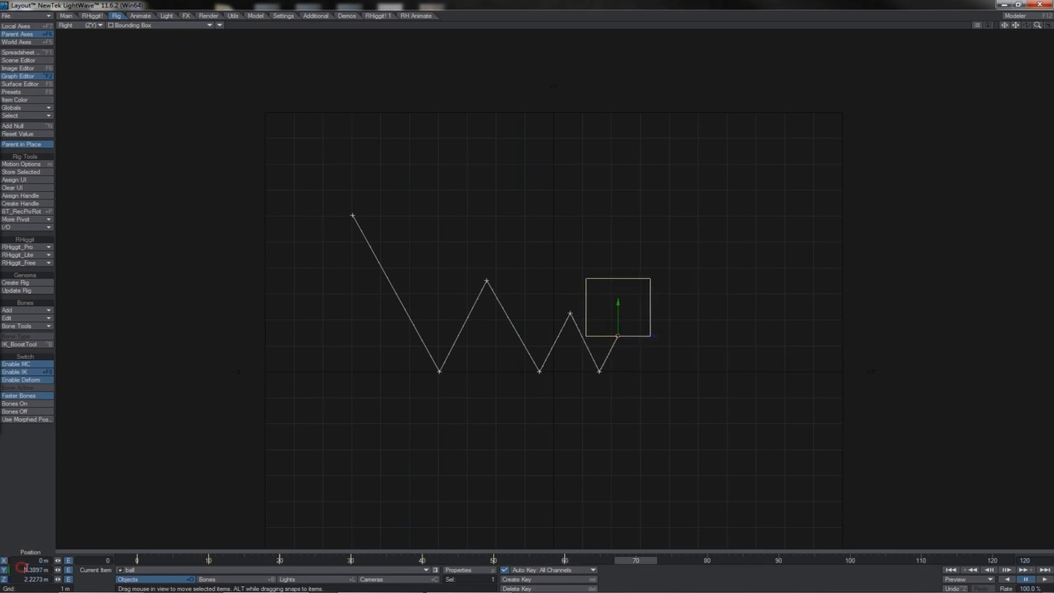
{"action": "left_click_drag", "start_coordinate": [21, 569], "coordinate": [67, 566]}
{"action": "type", "text": "0"}
{"action": "key", "text": "Tab"}
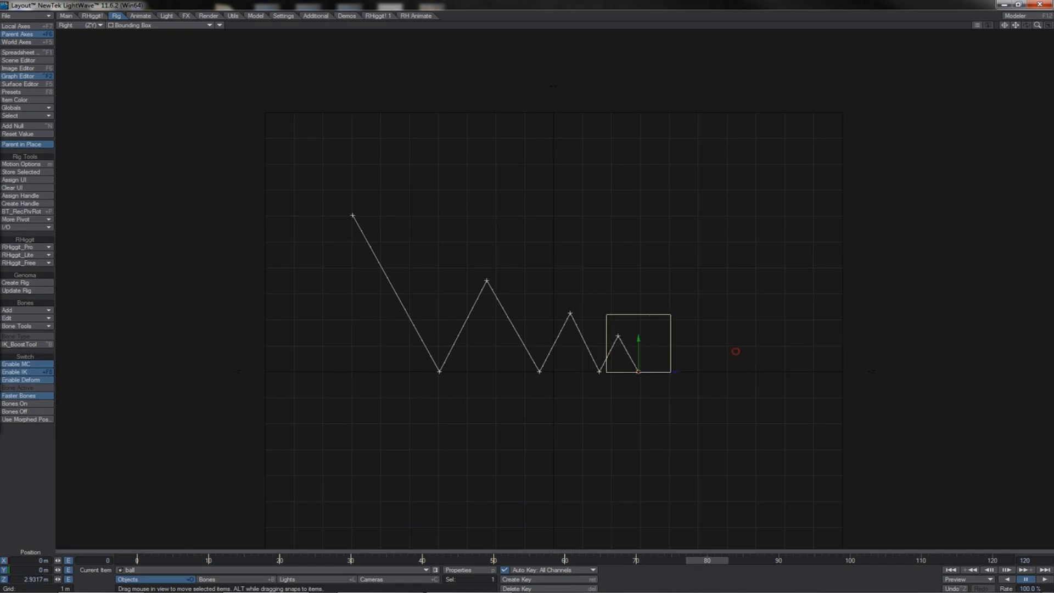
Keyframe the remaining, ever smaller bounces every 10 frames from 80 to 130, extending the timeline's end frame to 130, and play the animation
{"action": "left_click_drag", "start_coordinate": [736, 352], "coordinate": [747, 332]}
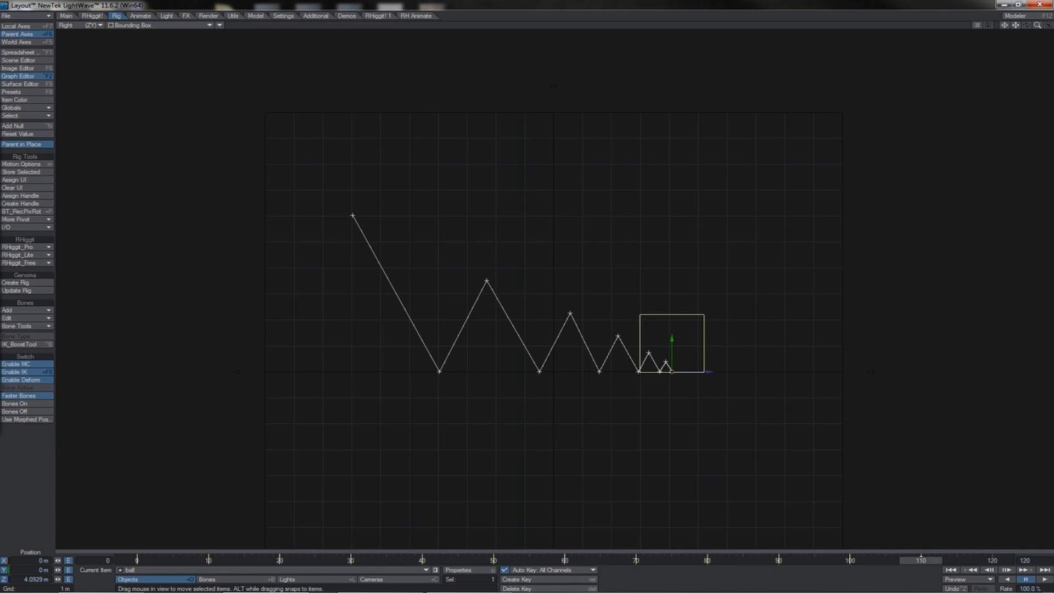
{"action": "left_click", "coordinate": [1033, 558]}
{"action": "key", "text": "Return"}
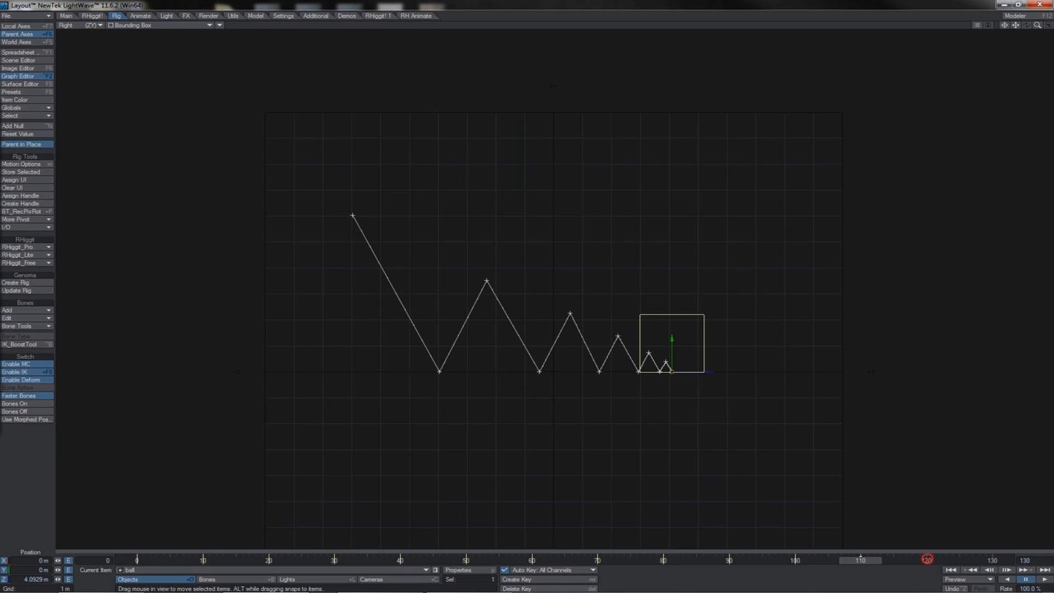
{"action": "left_click", "coordinate": [928, 559]}
{"action": "left_click_drag", "start_coordinate": [744, 360], "coordinate": [747, 354]}
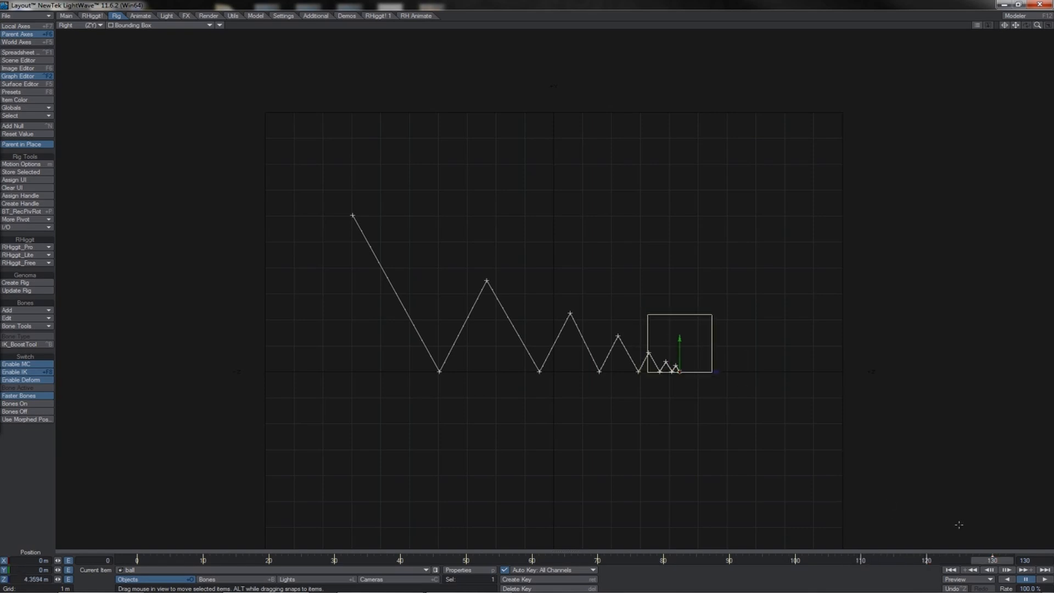
{"action": "left_click", "coordinate": [1045, 580]}
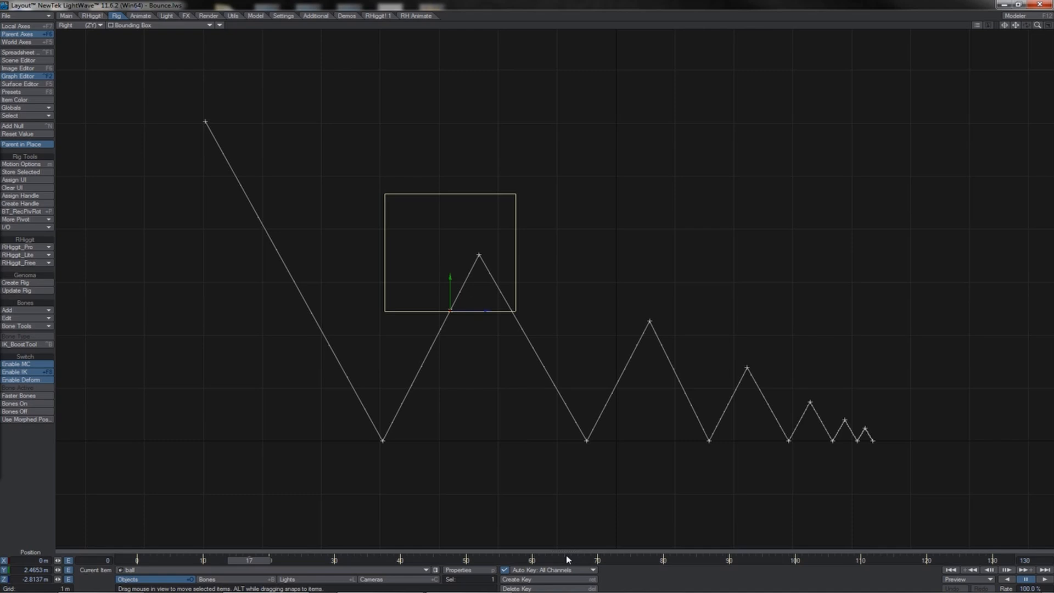
Open the Graph Editor and show the ball's Position.Y curve
{"action": "key", "text": "ctrl+F2"}
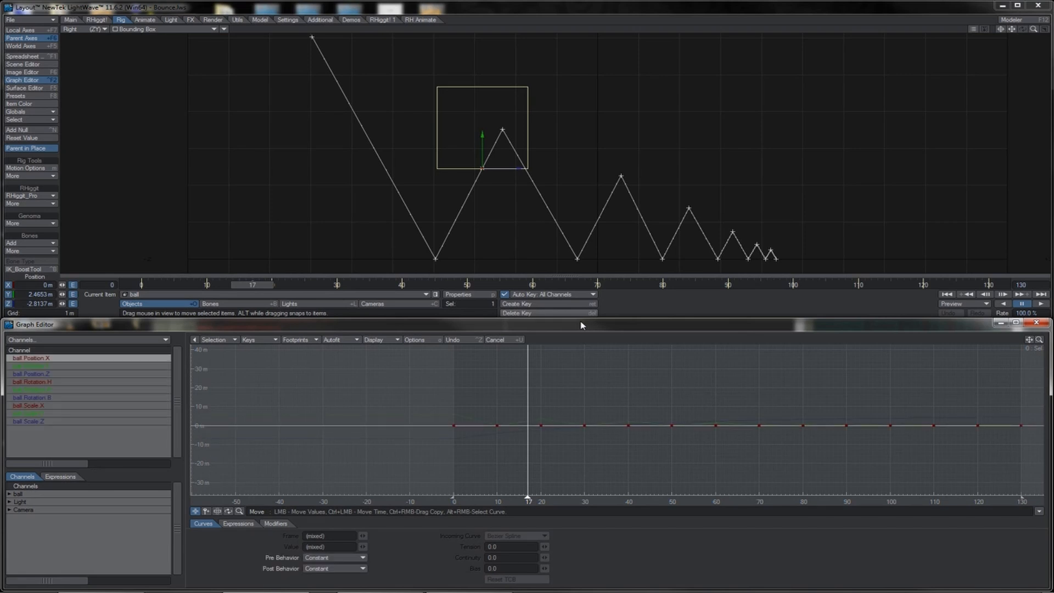
{"action": "left_click", "coordinate": [124, 366]}
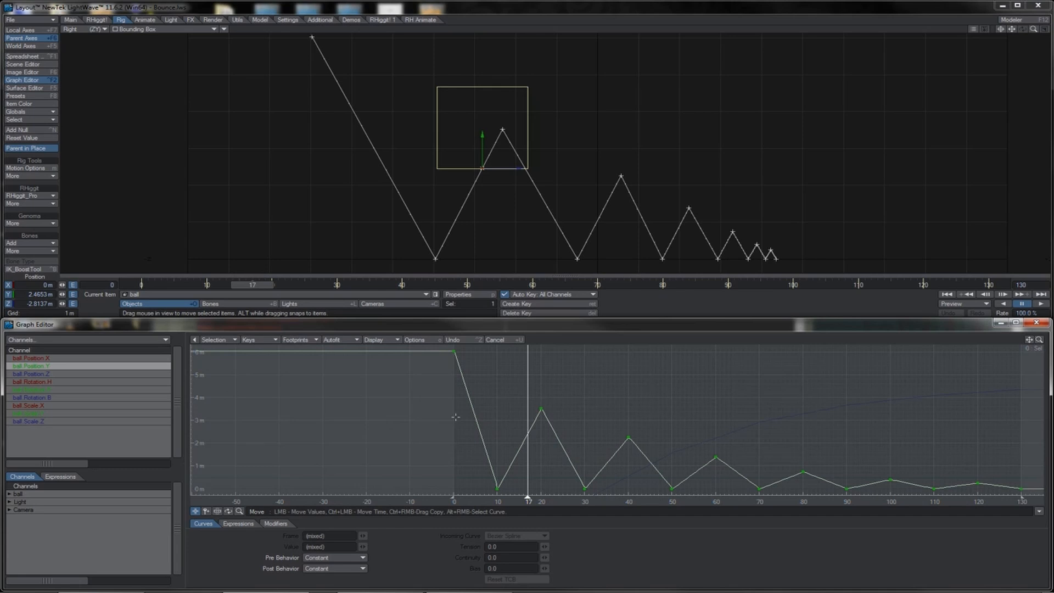
{"action": "left_click", "coordinate": [167, 285]}
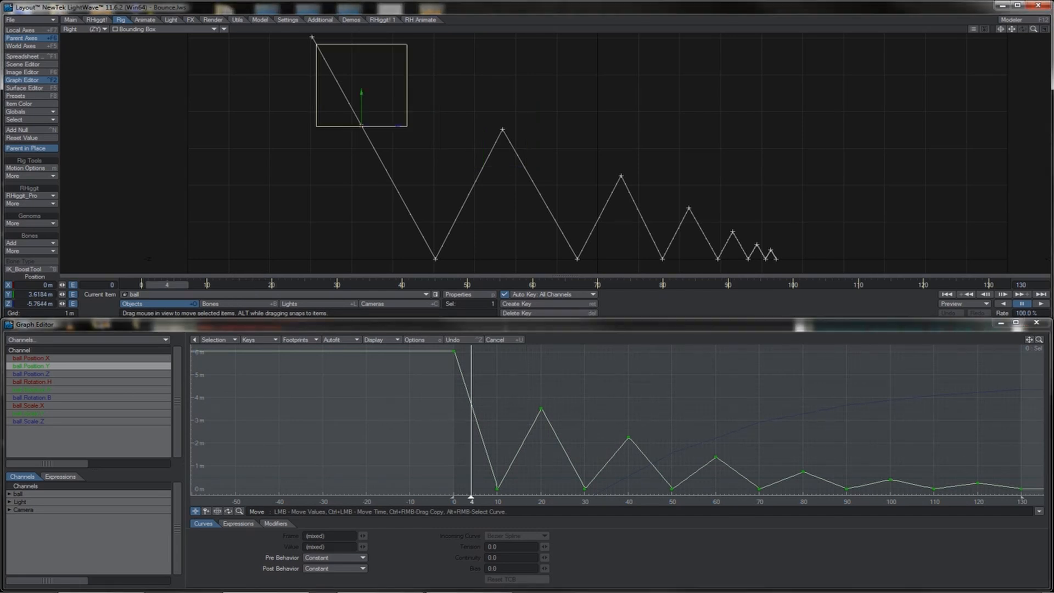
Add ball keys at frames 25 and 15 and raise both on the Position.Y curve to about 2.95 m
{"action": "mouse_move", "coordinate": [167, 285]}
{"action": "left_mouse_down"}
{"action": "mouse_move", "coordinate": [334, 285]}
{"action": "mouse_move", "coordinate": [291, 285]}
{"action": "mouse_move", "coordinate": [304, 285]}
{"action": "left_mouse_up"}
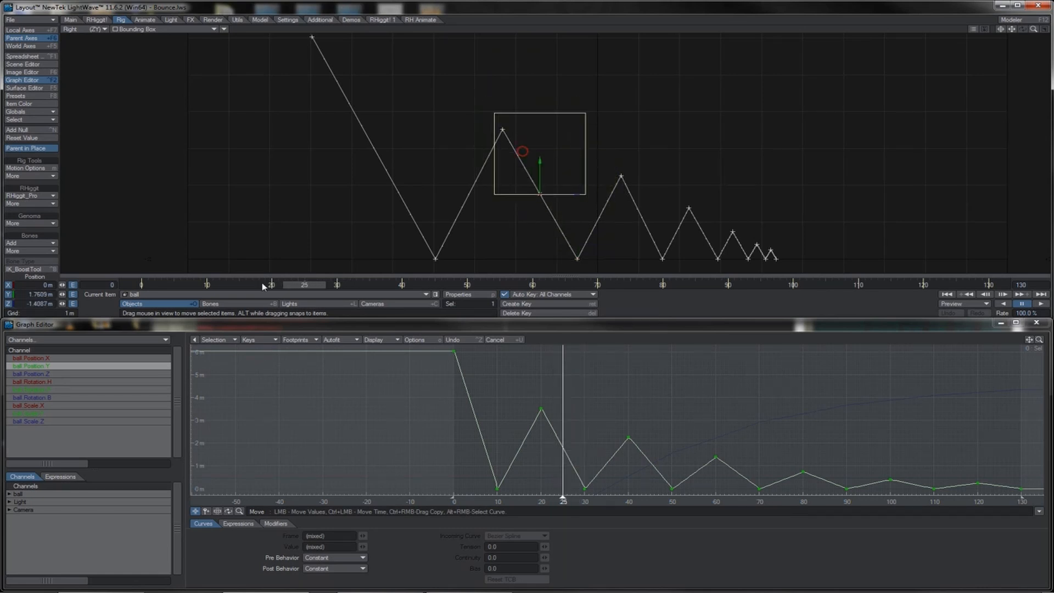
{"action": "left_click_drag", "start_coordinate": [295, 286], "coordinate": [231, 285]}
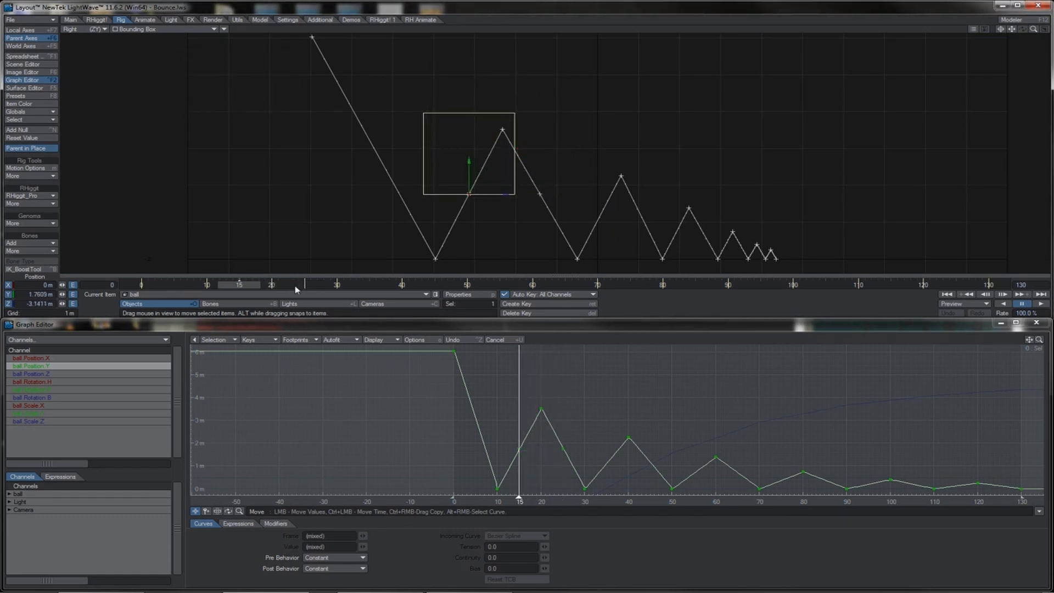
{"action": "right_click_drag", "start_coordinate": [569, 434], "coordinate": [511, 467]}
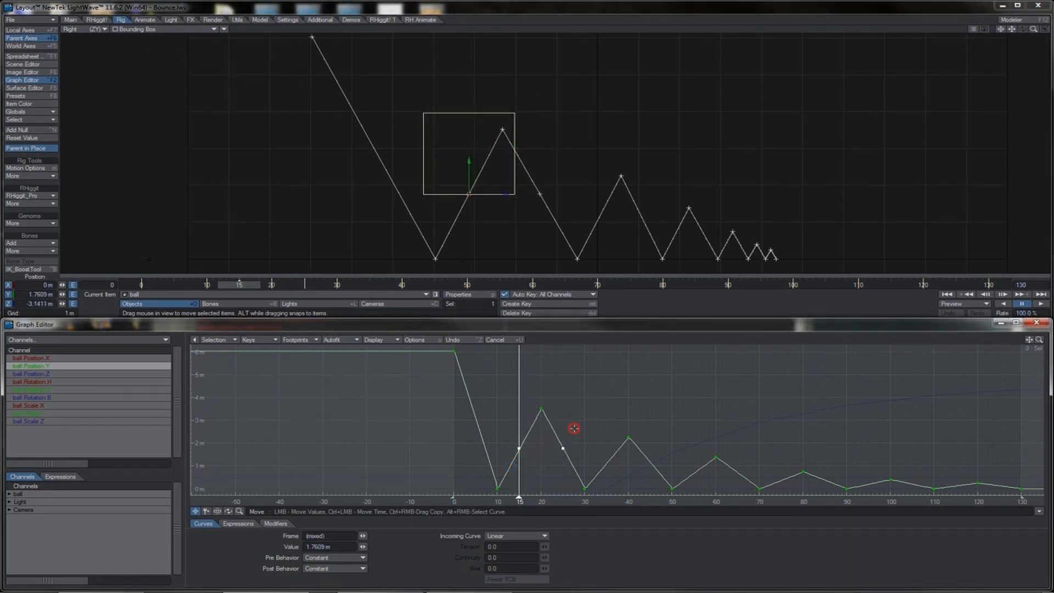
{"action": "left_click_drag", "start_coordinate": [574, 429], "coordinate": [579, 402]}
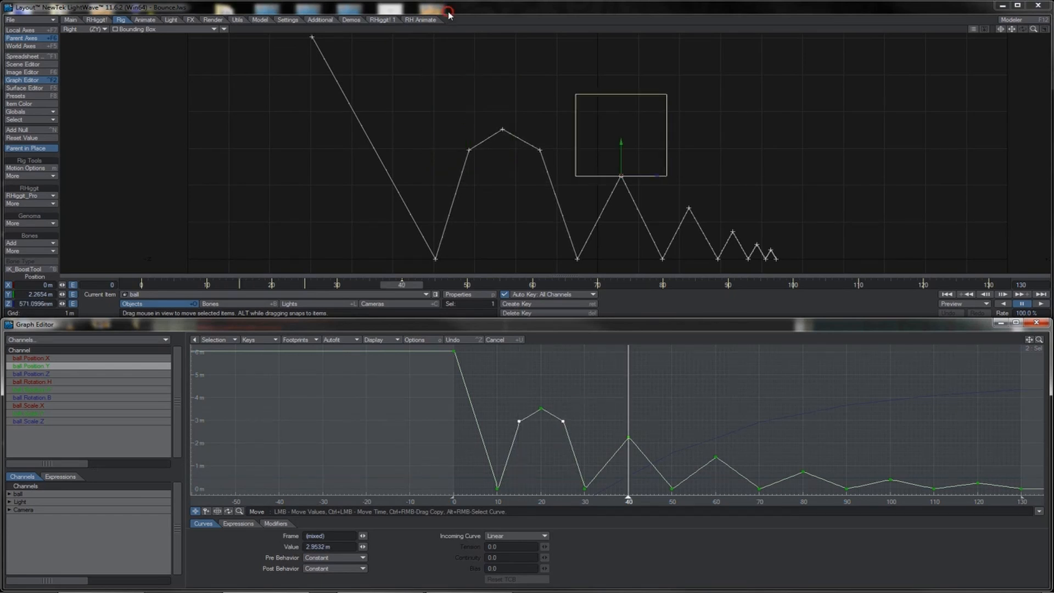
Add ball keys at frames 35 and 45 and raise both on the Position.Y curve to about 1.83 m
{"action": "key", "text": "Return"}
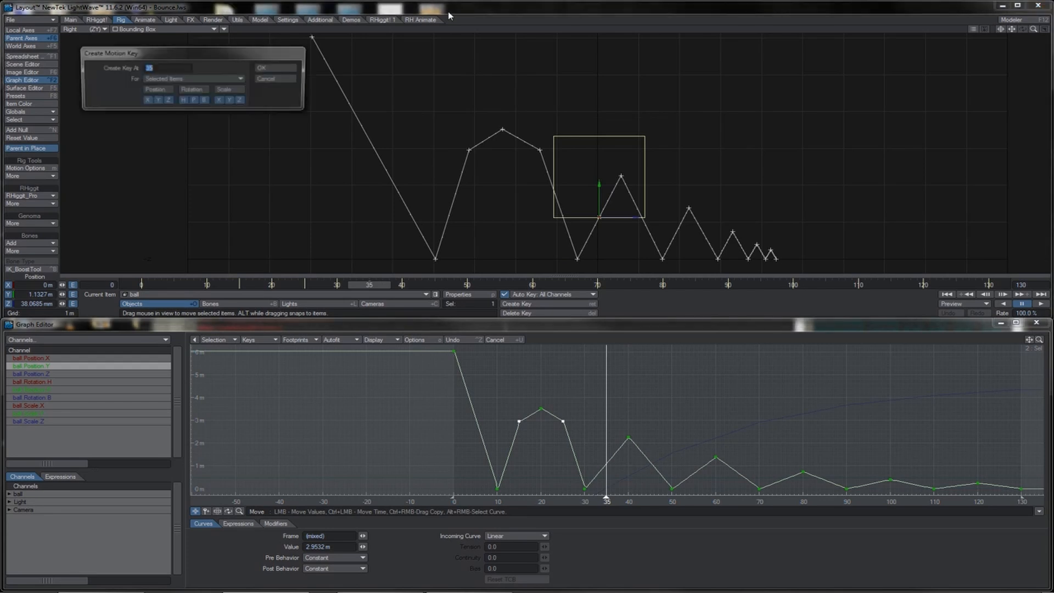
{"action": "key", "text": "Return"}
{"action": "key", "text": "Right"}
{"action": "key", "text": "Right"}
{"action": "key", "text": "Right"}
{"action": "key", "text": "Right"}
{"action": "key", "text": "Right"}
{"action": "key", "text": "Right"}
{"action": "key", "text": "Right"}
{"action": "key", "text": "Right"}
{"action": "key", "text": "Right"}
{"action": "key", "text": "Right"}
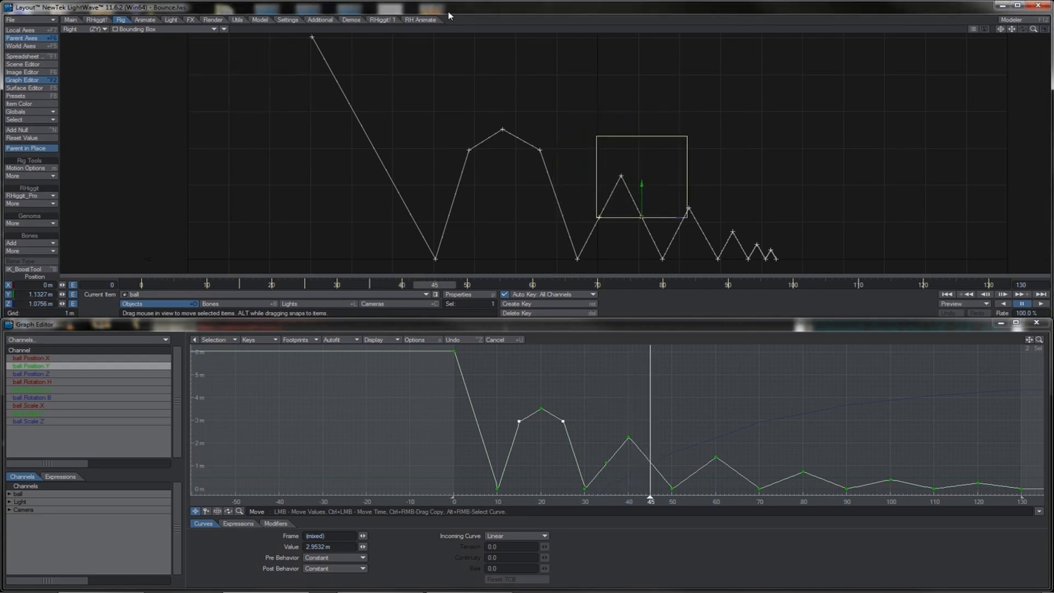
{"action": "key", "text": "Return"}
{"action": "key", "text": "Return"}
{"action": "right_click_drag", "start_coordinate": [656, 454], "coordinate": [593, 476]}
{"action": "left_click_drag", "start_coordinate": [603, 447], "coordinate": [604, 433]}
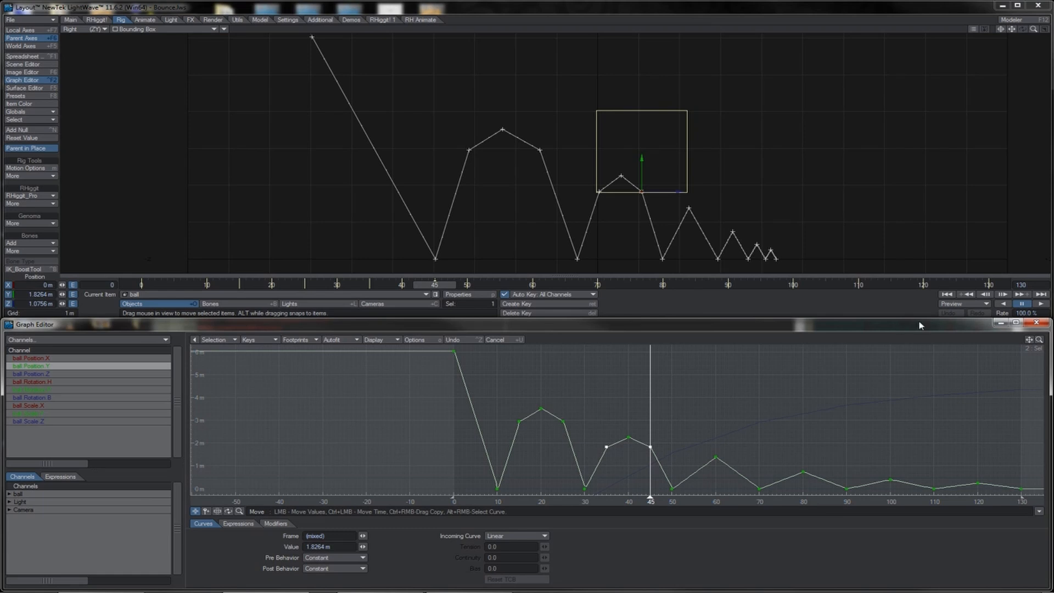
Play the animation from the start to review the timing of the reshaped bounces, and stop playback
{"action": "left_click", "coordinate": [1023, 304]}
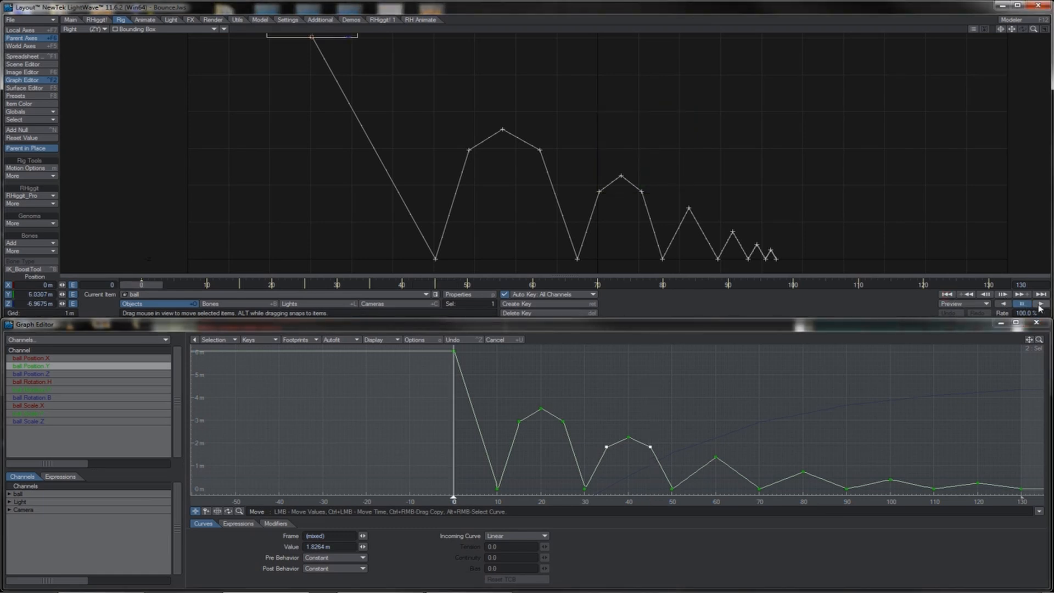
{"action": "left_click", "coordinate": [1040, 304]}
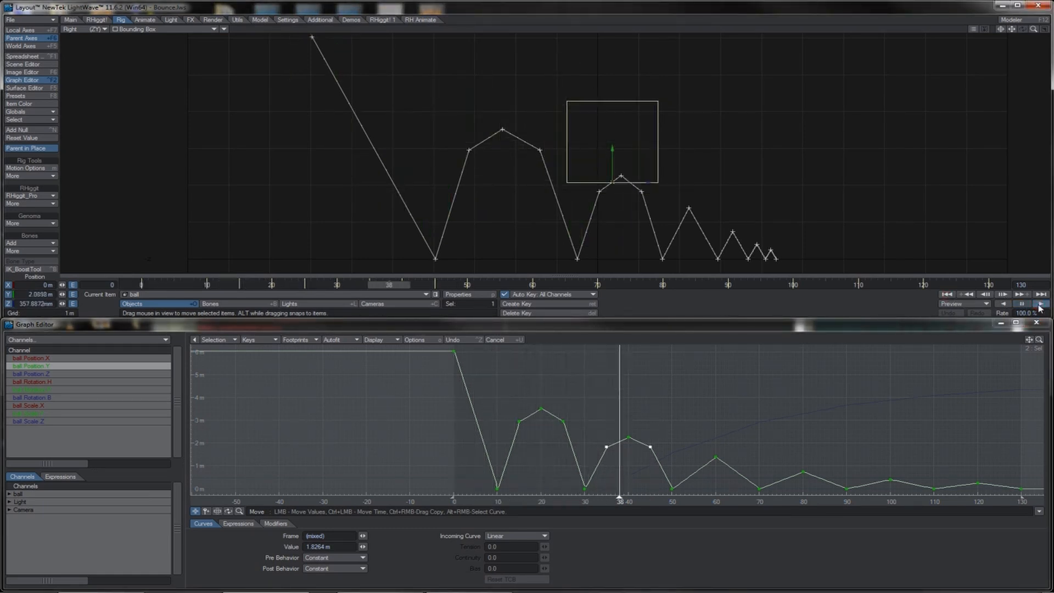
{"action": "left_click", "coordinate": [1024, 305]}
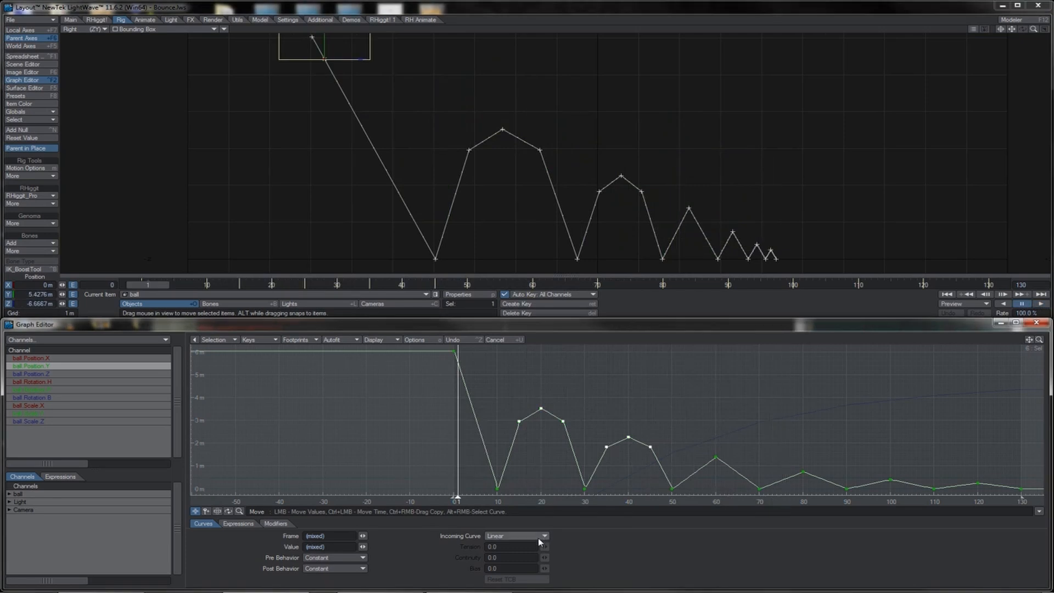
Set the incoming curve of the six upper keys on the first two rebound arcs to TCB Spline
{"action": "left_click", "coordinate": [542, 537]}
{"action": "left_click", "coordinate": [541, 514]}
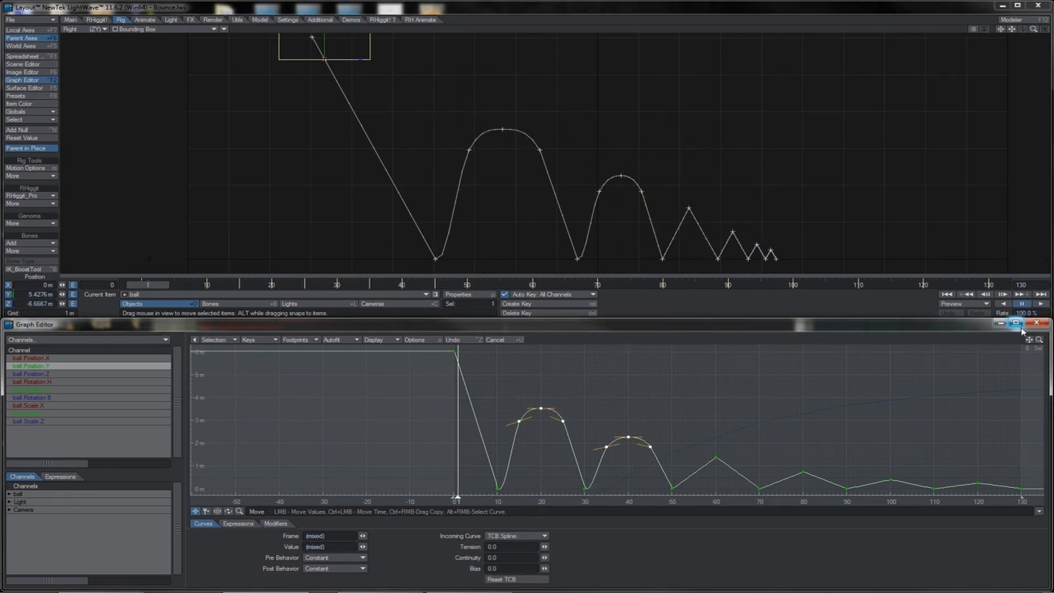
Play the animation once, and delete the Position.Y keys at frames 35, 45, 15 and 25
{"action": "left_click", "coordinate": [1041, 304]}
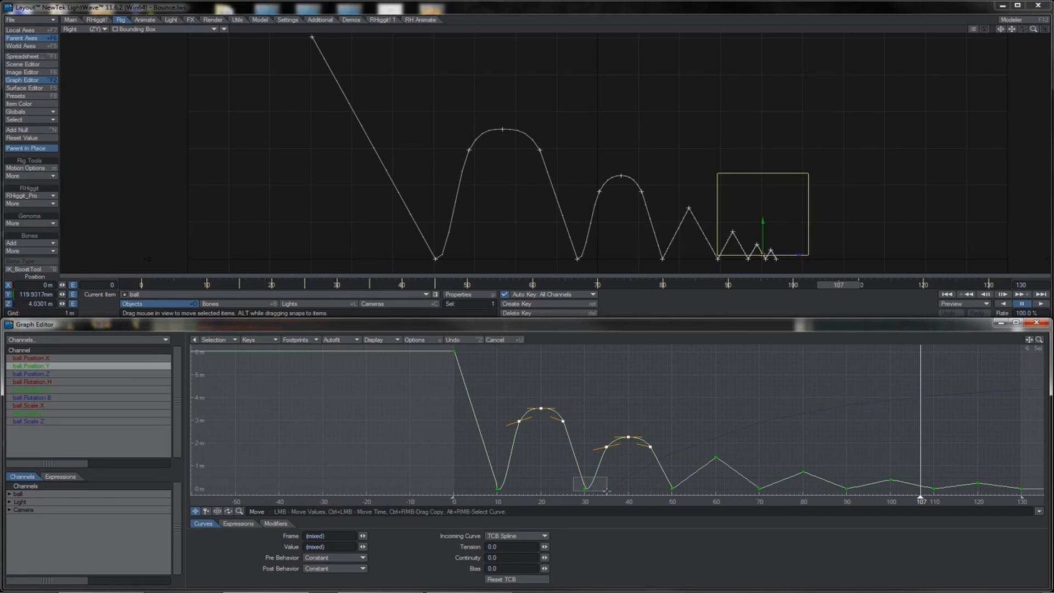
{"action": "left_click", "coordinate": [585, 488]}
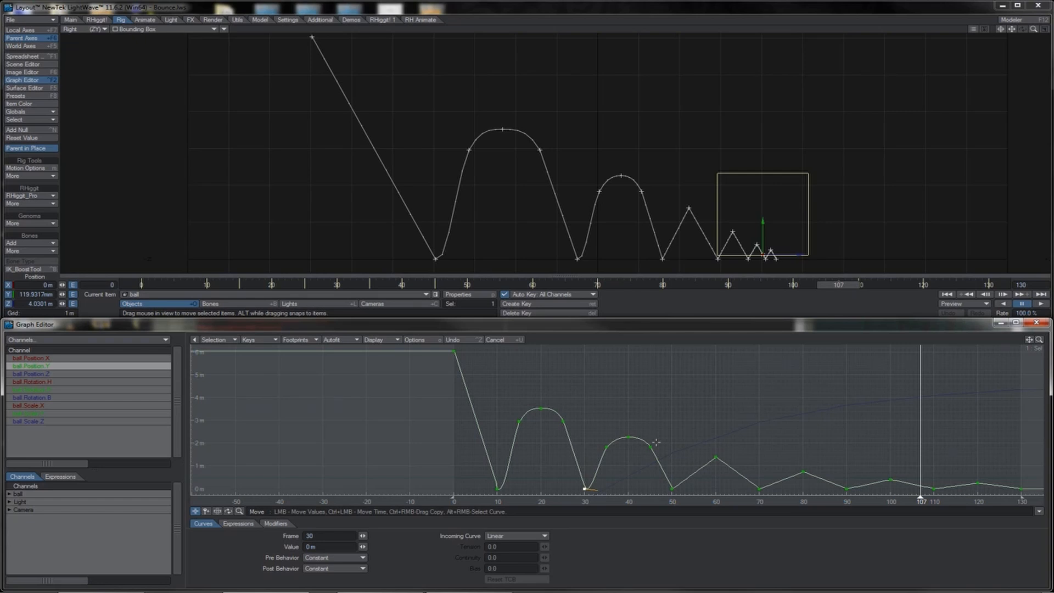
{"action": "right_click_drag", "start_coordinate": [656, 442], "coordinate": [503, 442]}
{"action": "key", "text": "Delete"}
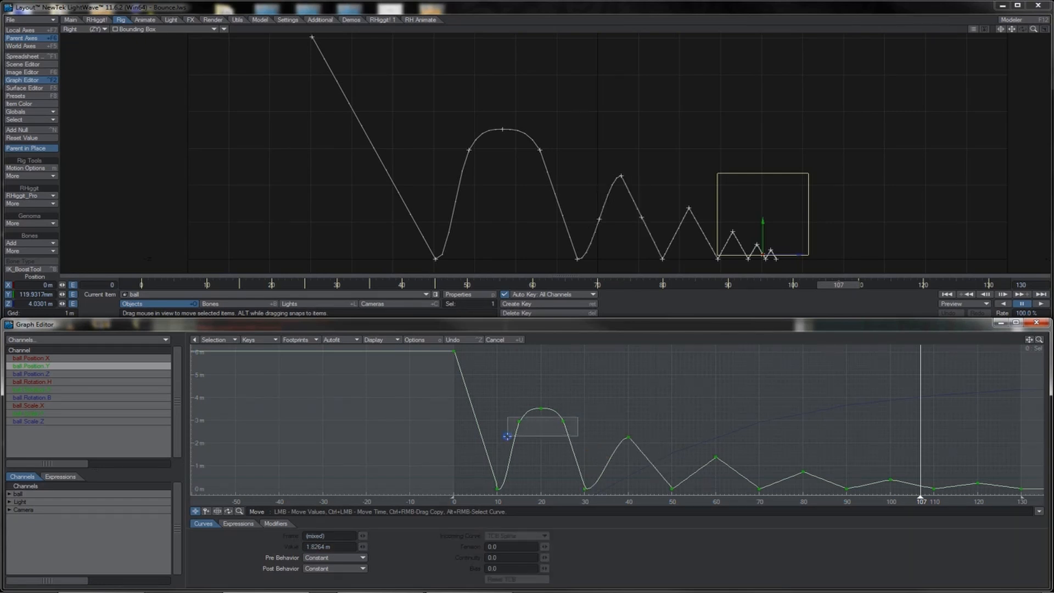
{"action": "key", "text": "Delete"}
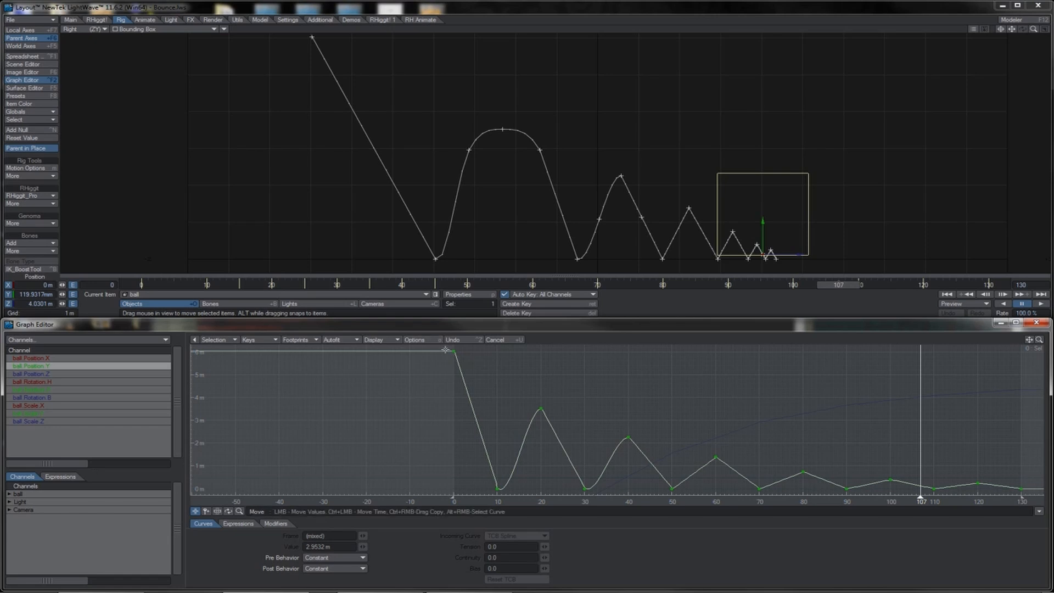
Set the incoming curve of all Position.Y keys to Bezier Spline and level the handles of the frame 0 key
{"action": "key", "text": "ctrl+a"}
{"action": "left_click", "coordinate": [522, 537]}
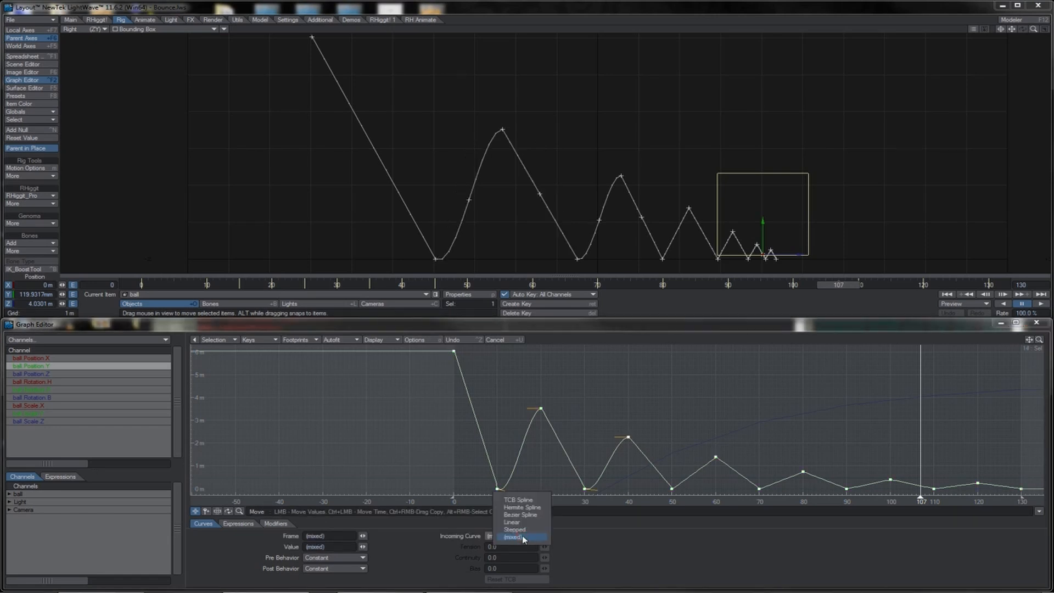
{"action": "left_click", "coordinate": [525, 500]}
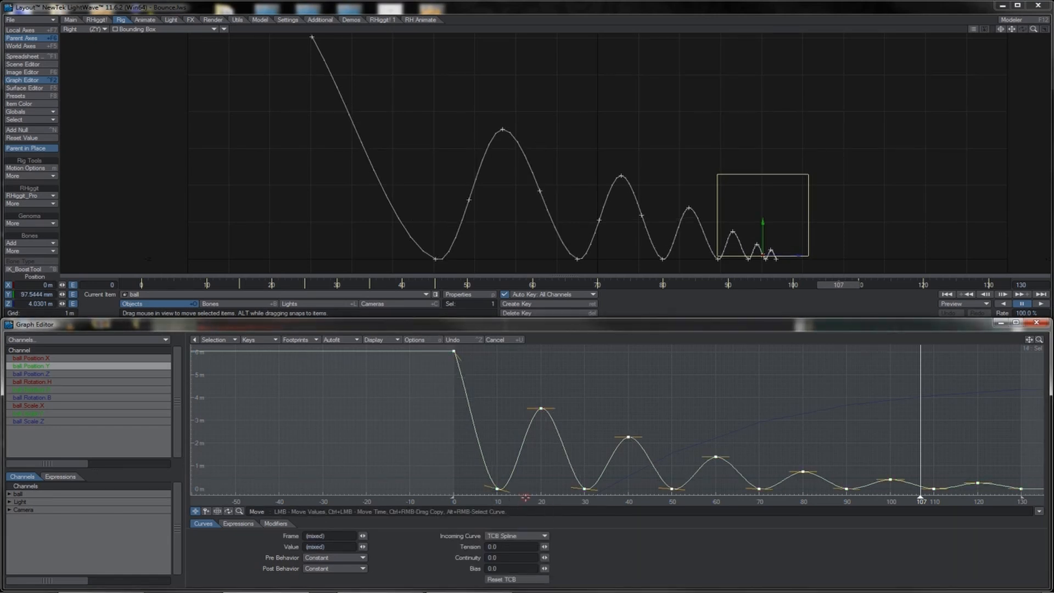
{"action": "left_click", "coordinate": [525, 536]}
{"action": "left_click", "coordinate": [526, 555]}
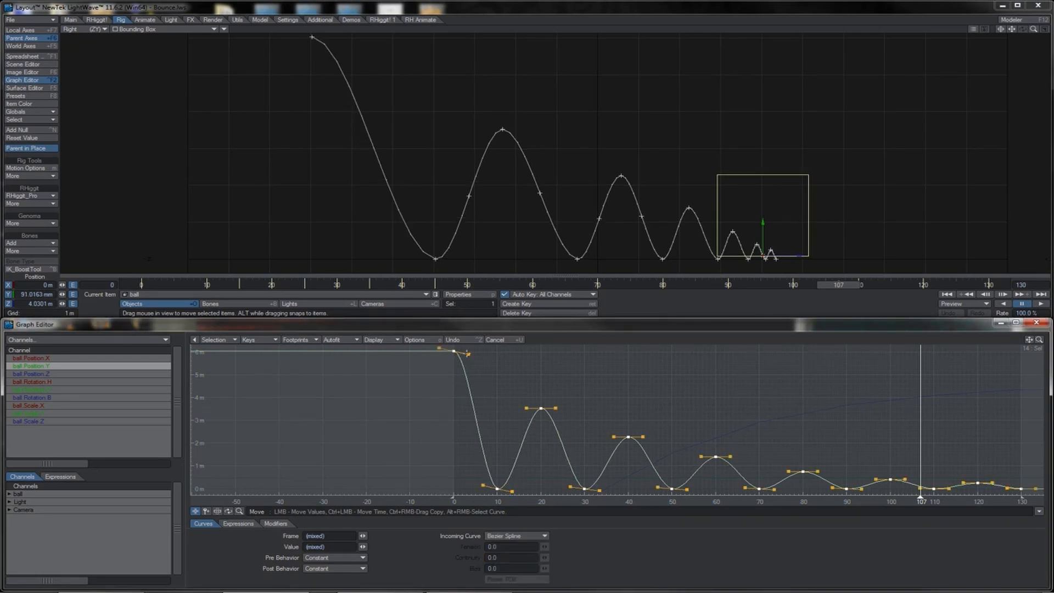
{"action": "left_click_drag", "start_coordinate": [468, 354], "coordinate": [473, 351]}
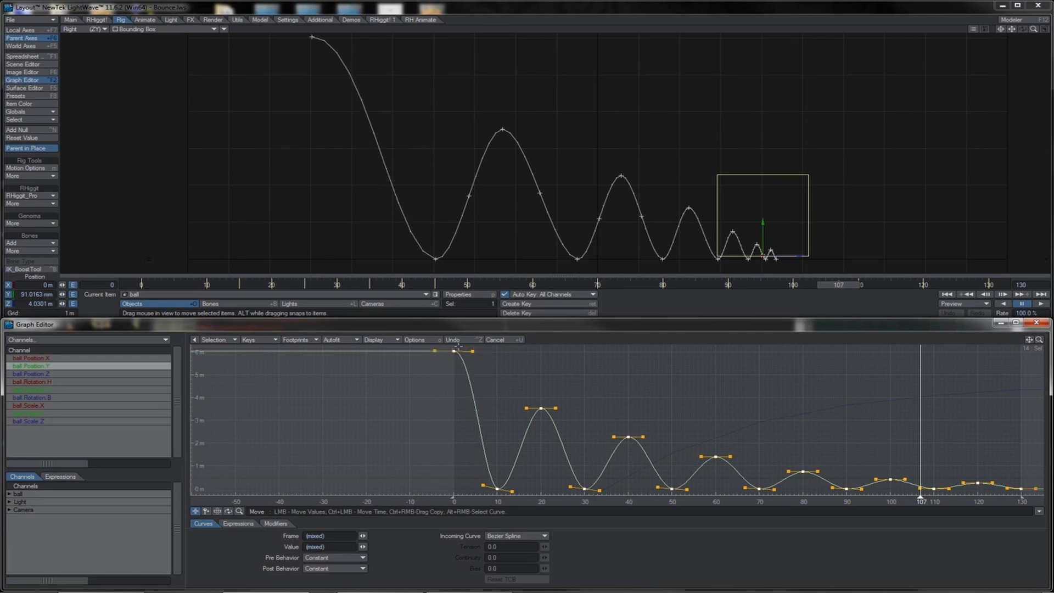
{"action": "left_click_drag", "start_coordinate": [475, 352], "coordinate": [476, 351]}
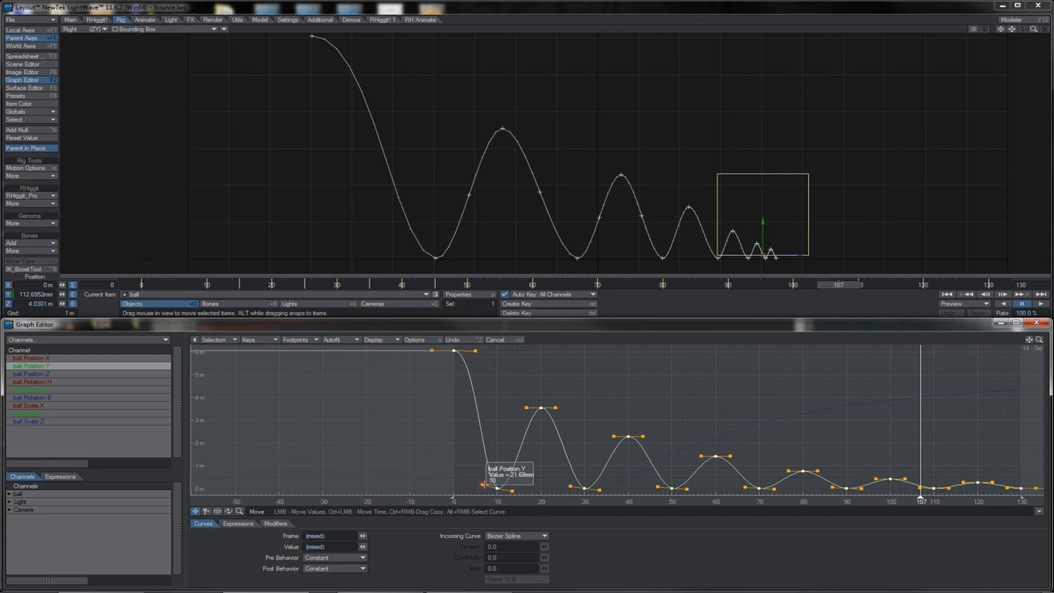
Break the Bezier handles of the ground-contact keys at frames 10, 30, 50, 70, 90, 110 and 130, pointing each incoming handle upward for sharp bounces
{"action": "mouse_move", "coordinate": [482, 485]}
{"action": "left_mouse_down", "text": "alt"}
{"action": "mouse_move", "coordinate": [493, 471]}
{"action": "mouse_move", "coordinate": [512, 490]}
{"action": "mouse_move", "coordinate": [497, 474]}
{"action": "left_mouse_up", "text": "alt"}
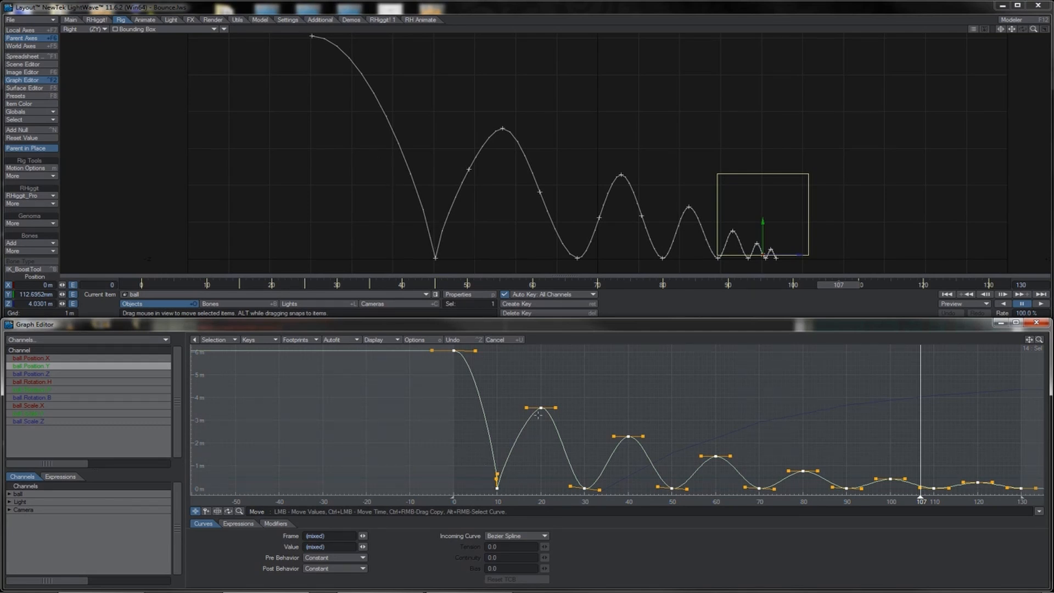
{"action": "mouse_move", "coordinate": [570, 486]}
{"action": "left_mouse_down", "text": "alt"}
{"action": "mouse_move", "coordinate": [575, 472]}
{"action": "mouse_move", "coordinate": [595, 488]}
{"action": "mouse_move", "coordinate": [585, 480]}
{"action": "left_mouse_up", "text": "alt"}
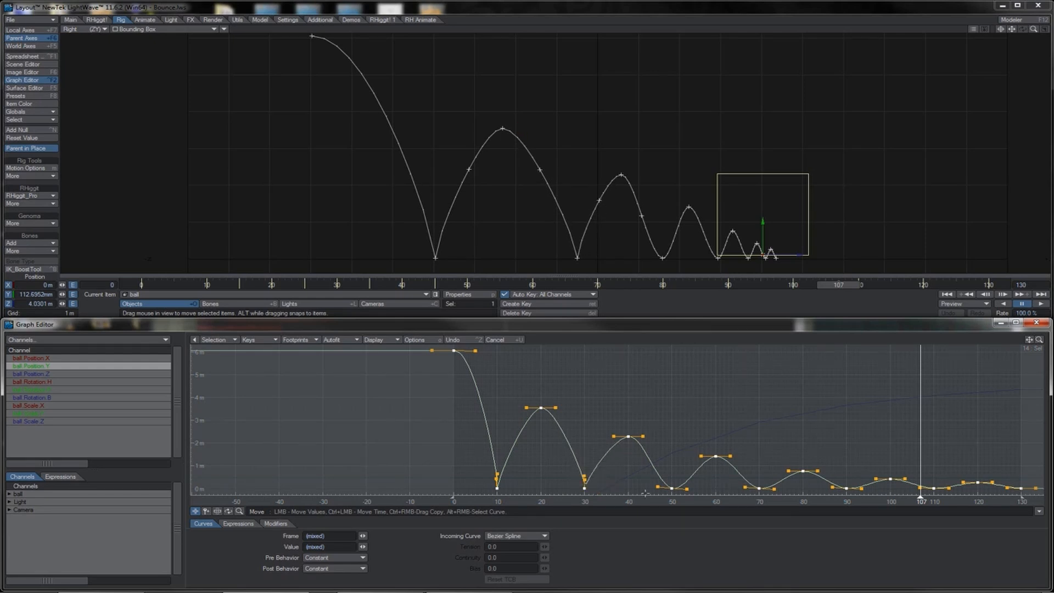
{"action": "left_click_drag", "start_coordinate": [658, 486], "coordinate": [673, 480], "text": "alt"}
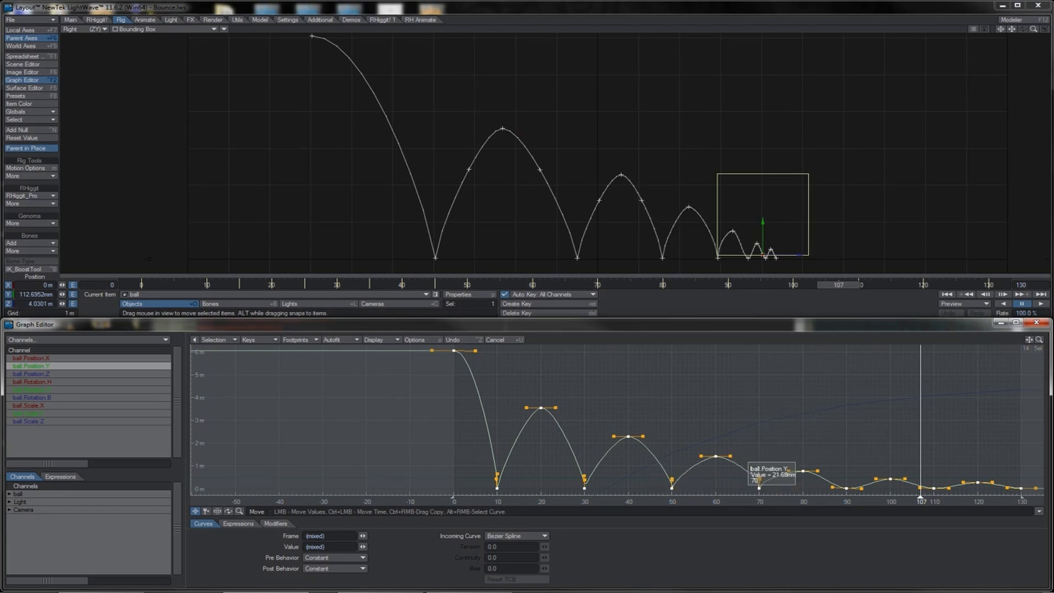
{"action": "left_click_drag", "start_coordinate": [760, 479], "coordinate": [760, 478], "text": "alt"}
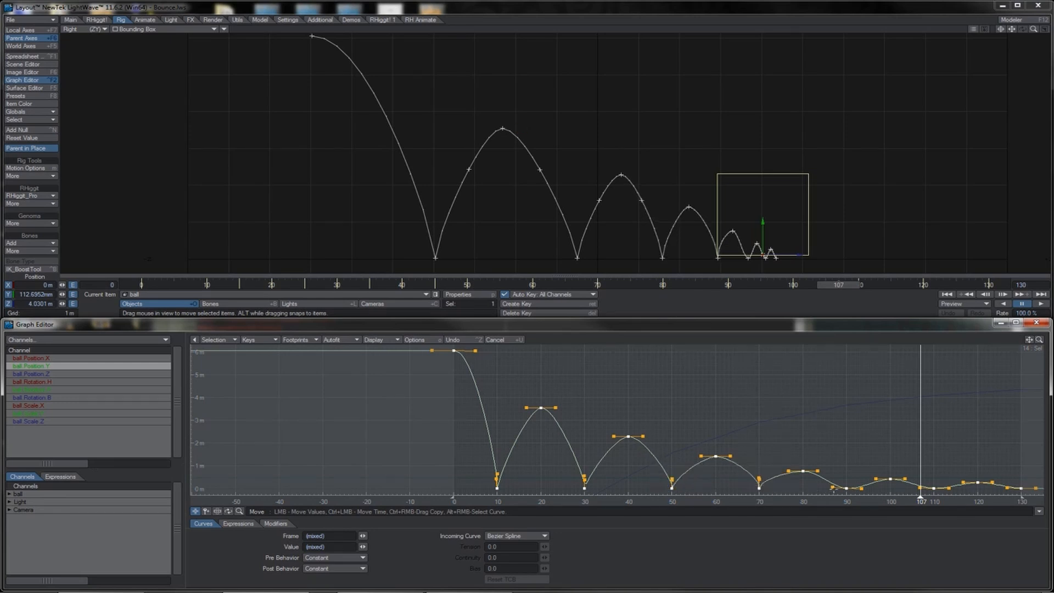
{"action": "left_click_drag", "start_coordinate": [831, 487], "coordinate": [847, 484], "text": "alt"}
{"action": "left_click", "coordinate": [846, 483], "text": "alt"}
{"action": "mouse_move", "coordinate": [921, 487]}
{"action": "left_mouse_down", "text": "alt"}
{"action": "mouse_move", "coordinate": [947, 488]}
{"action": "mouse_move", "coordinate": [937, 484]}
{"action": "left_mouse_up", "text": "alt"}
{"action": "left_click_drag", "start_coordinate": [1008, 488], "coordinate": [1020, 483], "text": "alt"}
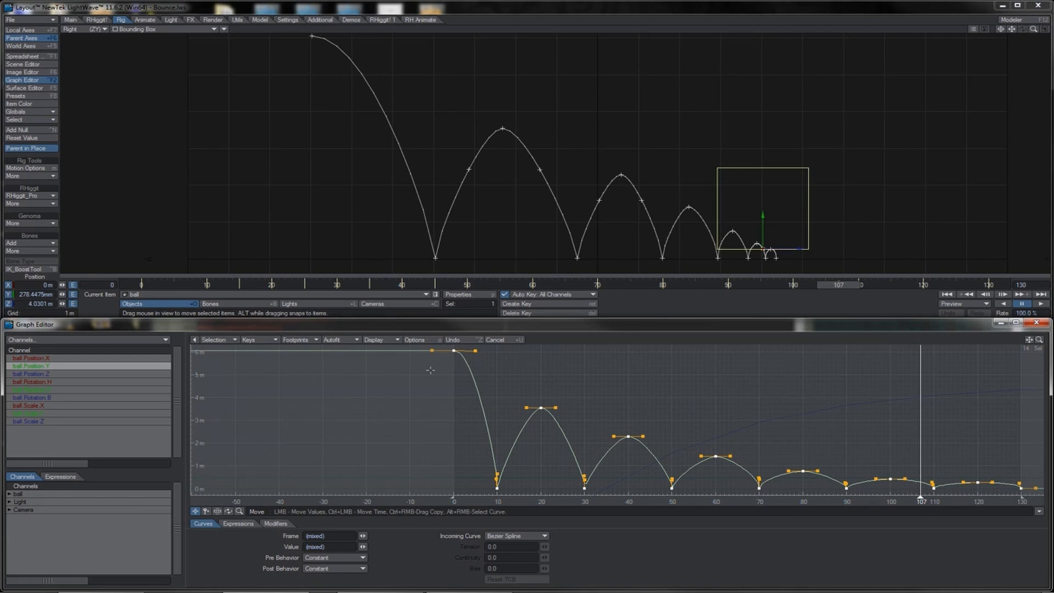
Step back through the ball's keys to frame 45 and delete its motion key there
{"action": "key", "text": "shift+Left"}
{"action": "key", "text": "shift+Left"}
{"action": "key", "text": "shift+Left"}
{"action": "key", "text": "shift+Left"}
{"action": "key", "text": "shift+Left"}
{"action": "key", "text": "shift+Left"}
{"action": "key", "text": "shift+Left"}
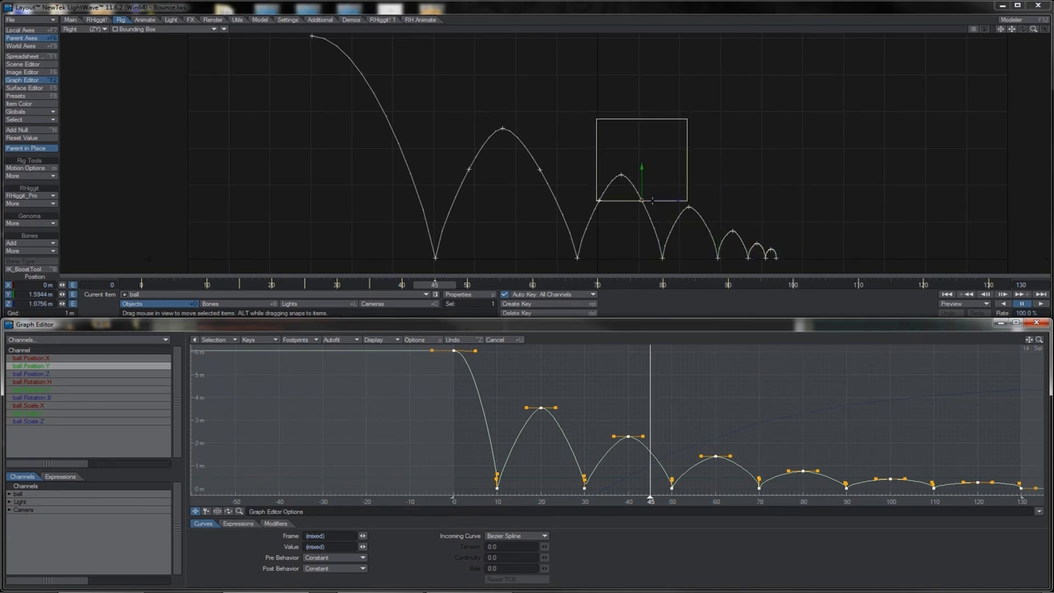
{"action": "key", "text": "ctrl+z"}
{"action": "left_click", "coordinate": [450, 13]}
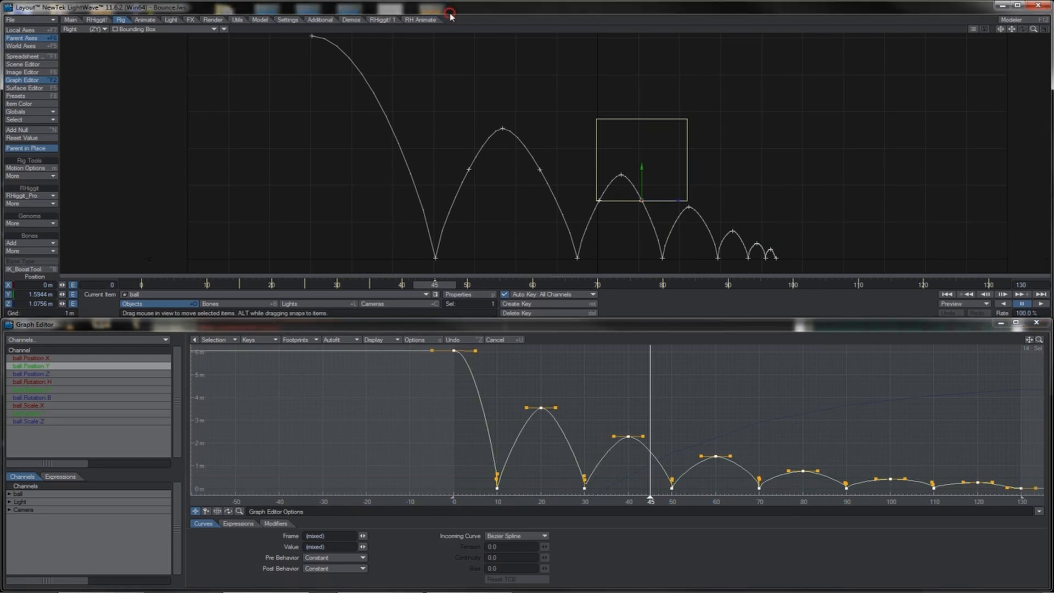
{"action": "type", "text": "f"}
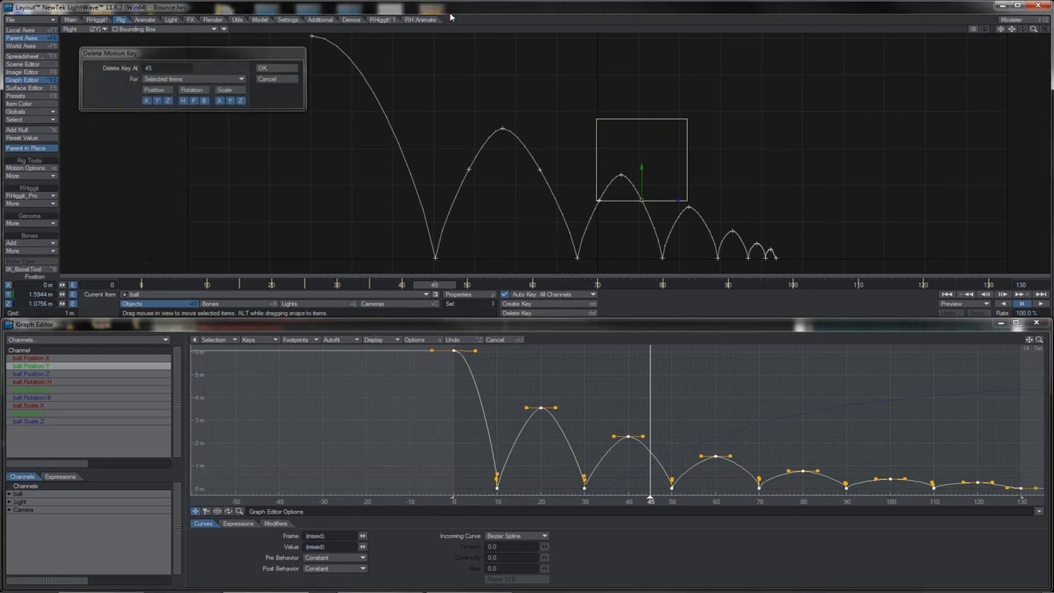
{"action": "type", "text": "40"}
{"action": "key", "text": "Return"}
Delete the ball's motion keys at frames 35, 25 and 15
{"action": "type", "text": "f"}
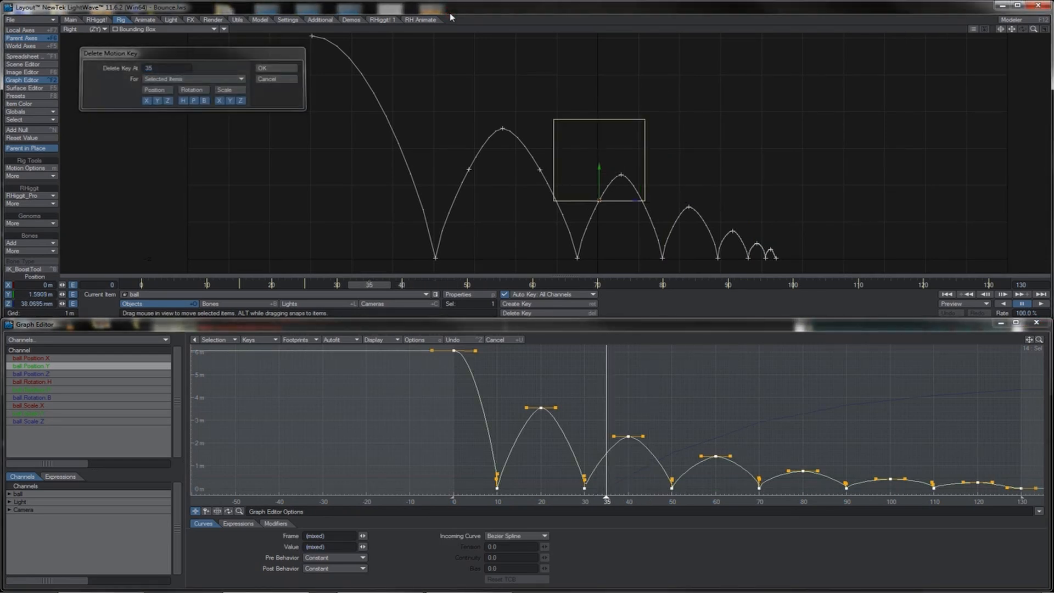
{"action": "type", "text": "25"}
{"action": "key", "text": "Return"}
{"action": "key", "text": "shift+Left"}
{"action": "key", "text": "shift+Left"}
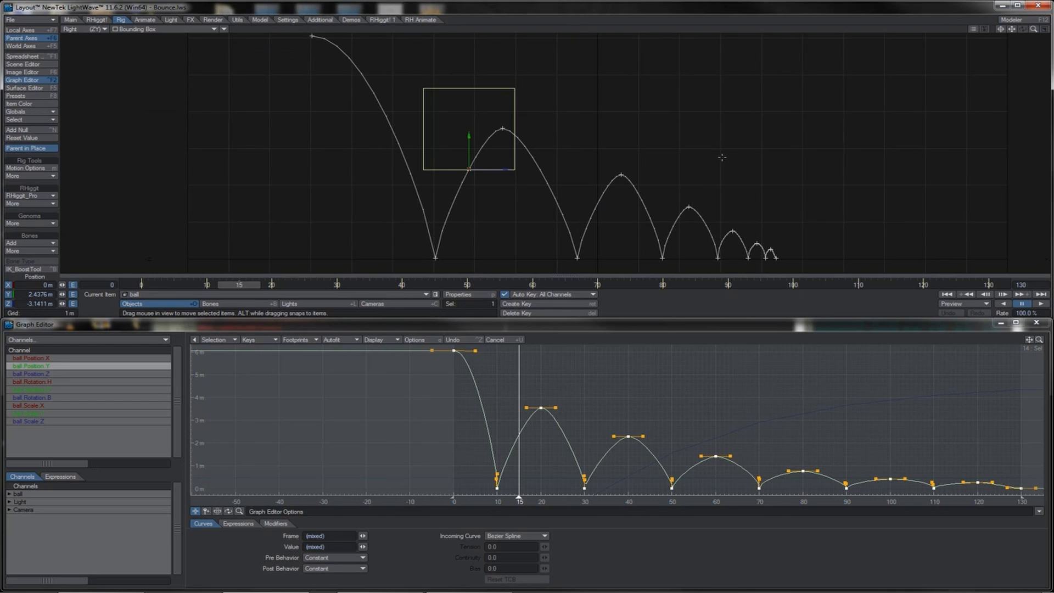
Play the animation repeatedly from the start to review the arcs and timing of the bounces
{"action": "left_click", "coordinate": [947, 294]}
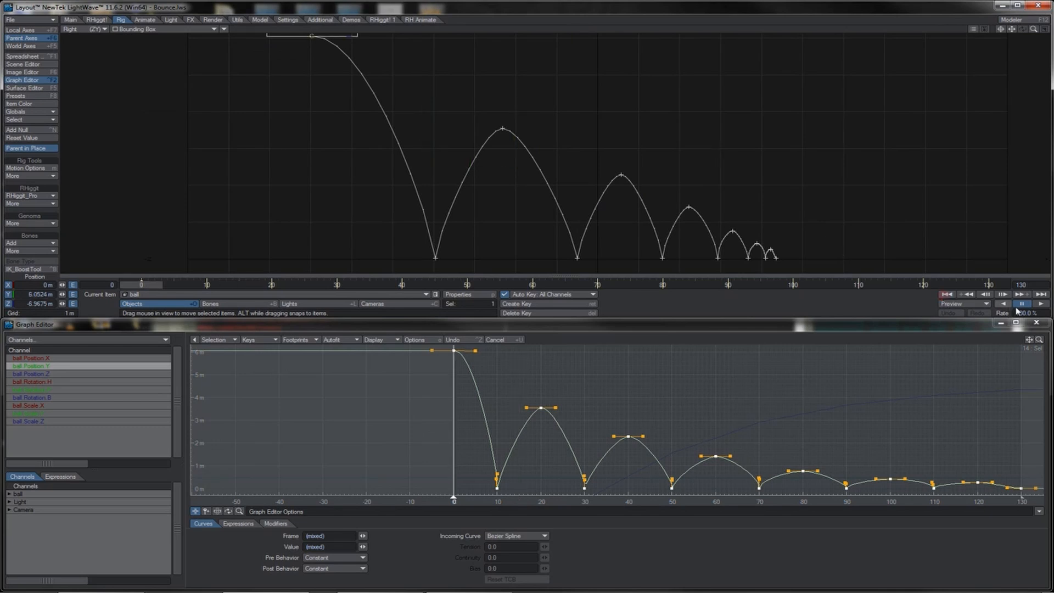
{"action": "left_click", "coordinate": [1041, 305]}
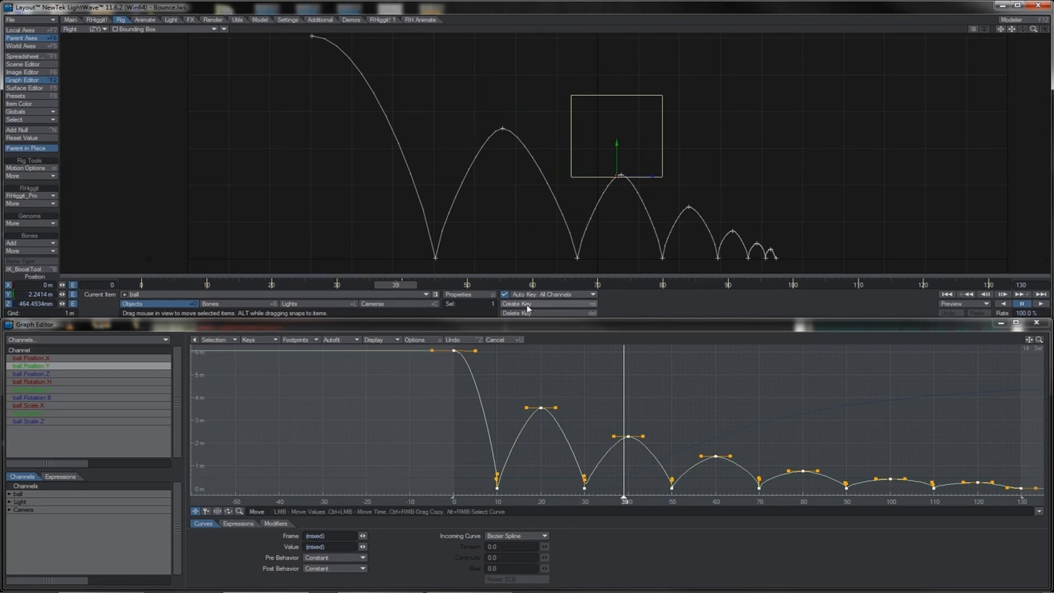
{"action": "left_click", "coordinate": [947, 296]}
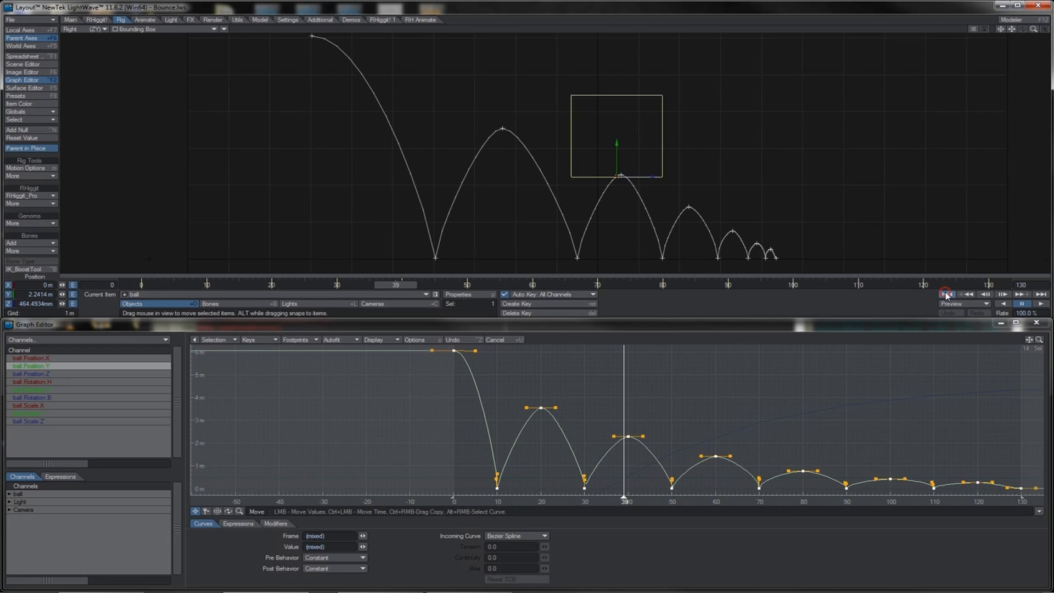
{"action": "left_click", "coordinate": [1042, 304]}
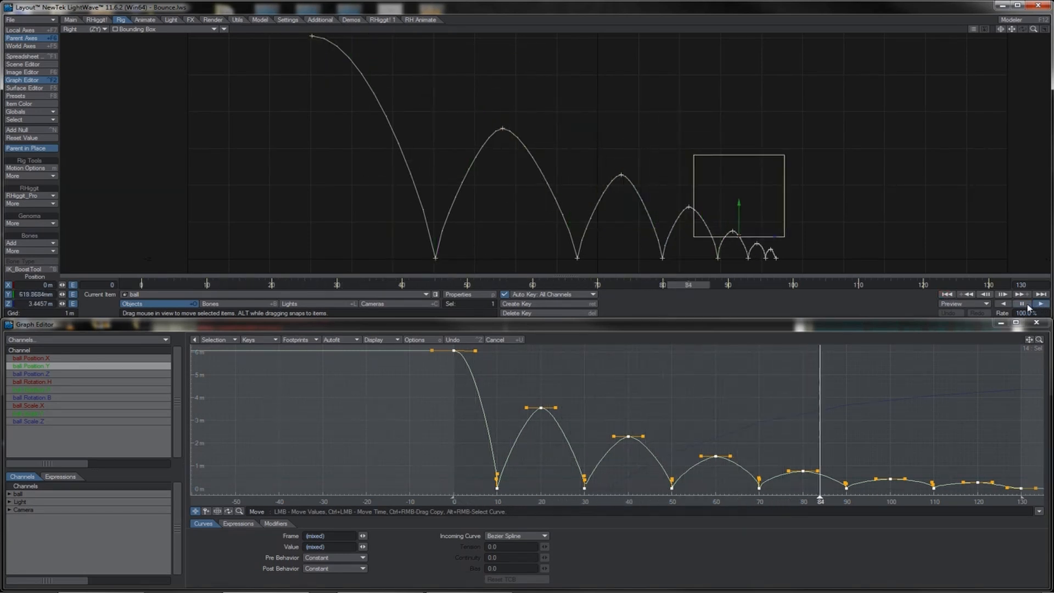
{"action": "left_click", "coordinate": [1022, 303]}
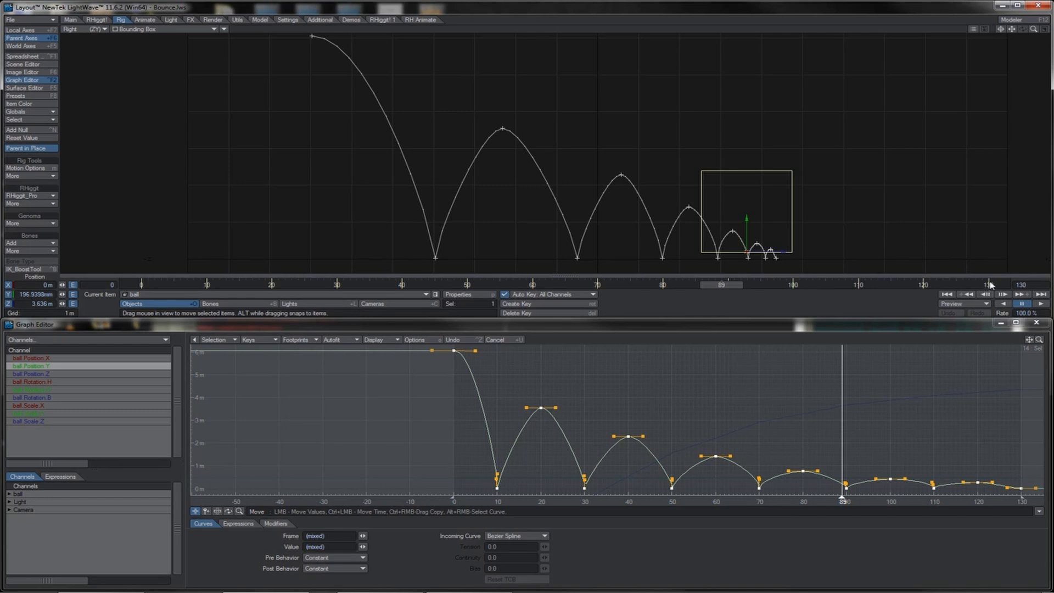
{"action": "left_click", "coordinate": [1041, 304]}
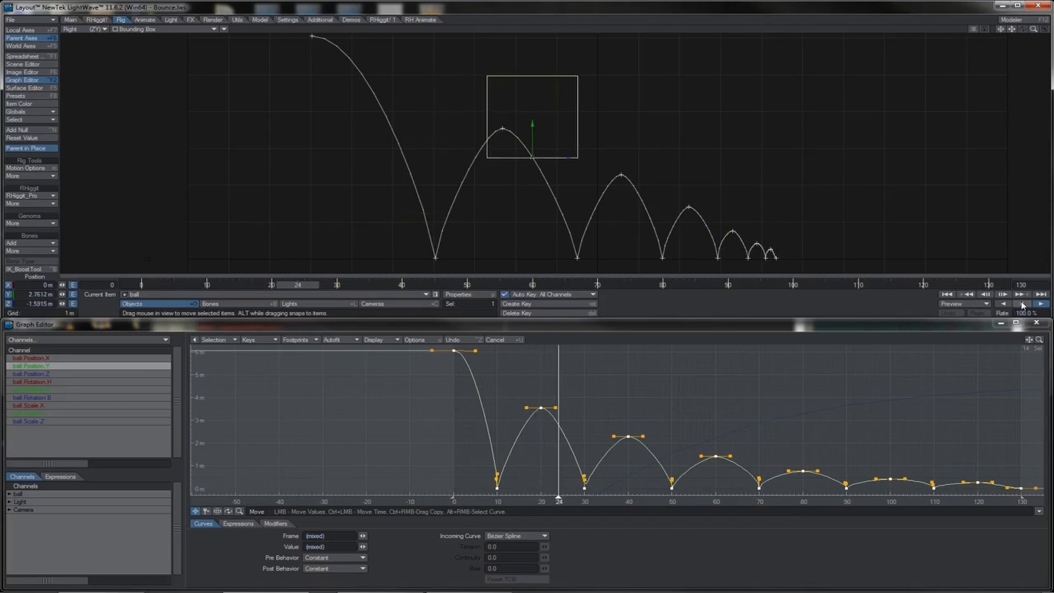
Select all the ball's channels from Position.X to Scale.Z and fit their curves in the graph
{"action": "left_click", "coordinate": [153, 359]}
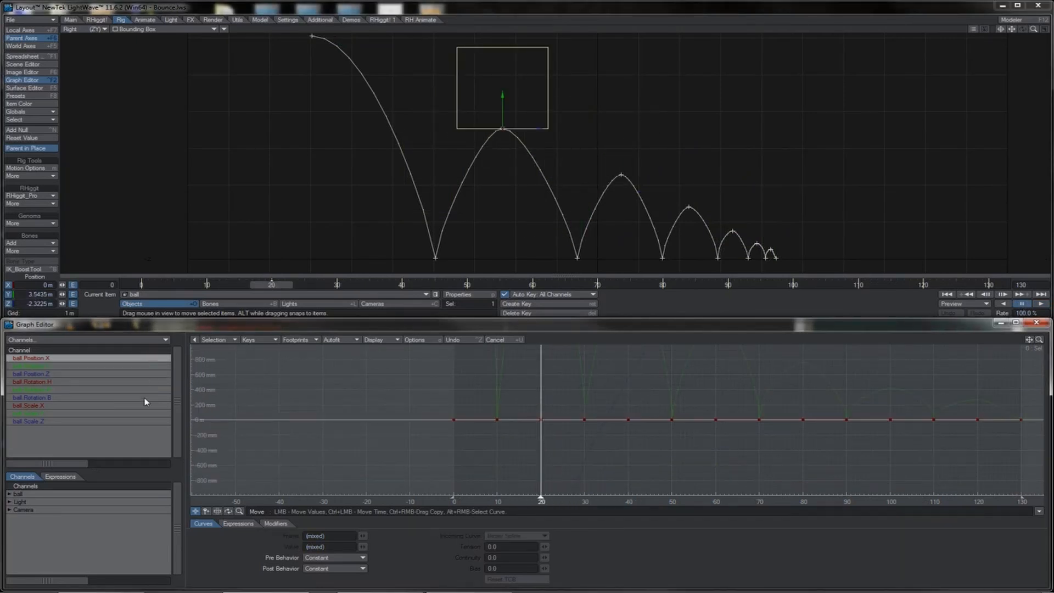
{"action": "left_click", "coordinate": [144, 421], "text": "shift"}
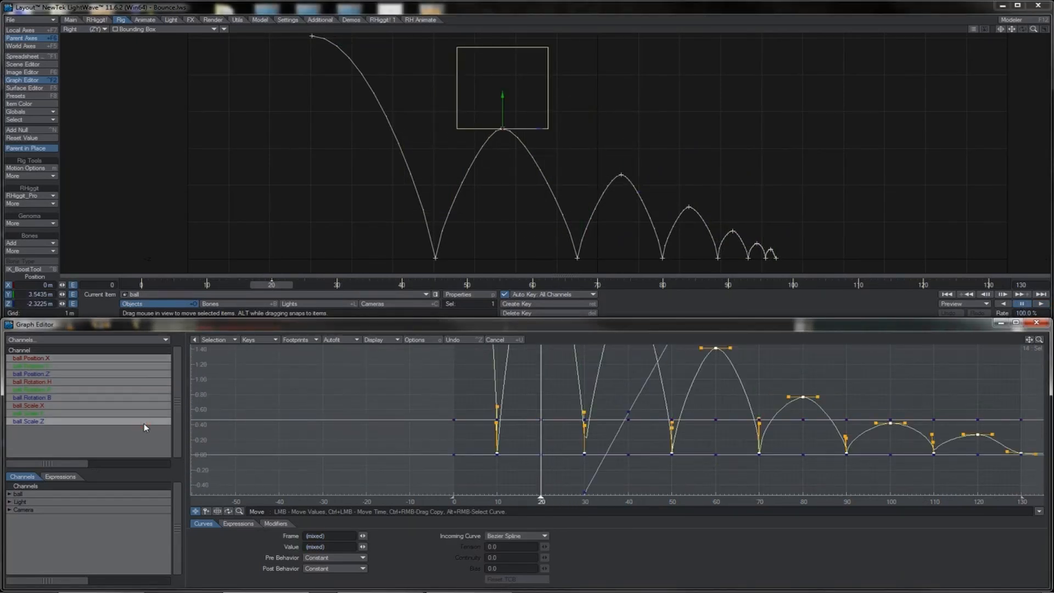
{"action": "key", "text": "a"}
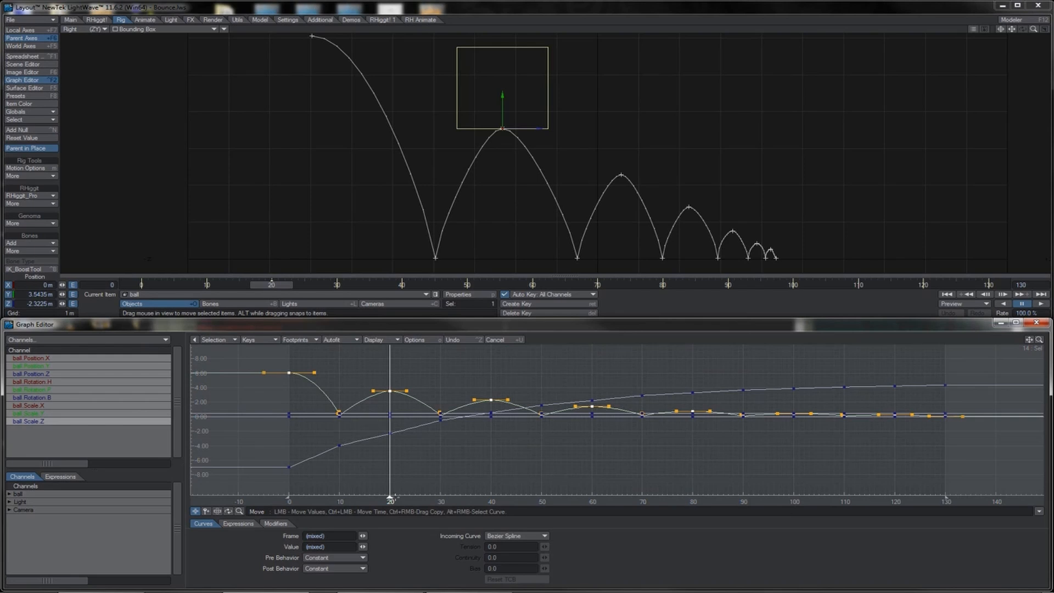
Try compressing all keys in time with the Stretch tool so the last falls at about frame 117, and play the result
{"action": "left_click_drag", "start_coordinate": [260, 357], "coordinate": [1000, 475]}
{"action": "left_click", "coordinate": [218, 512]}
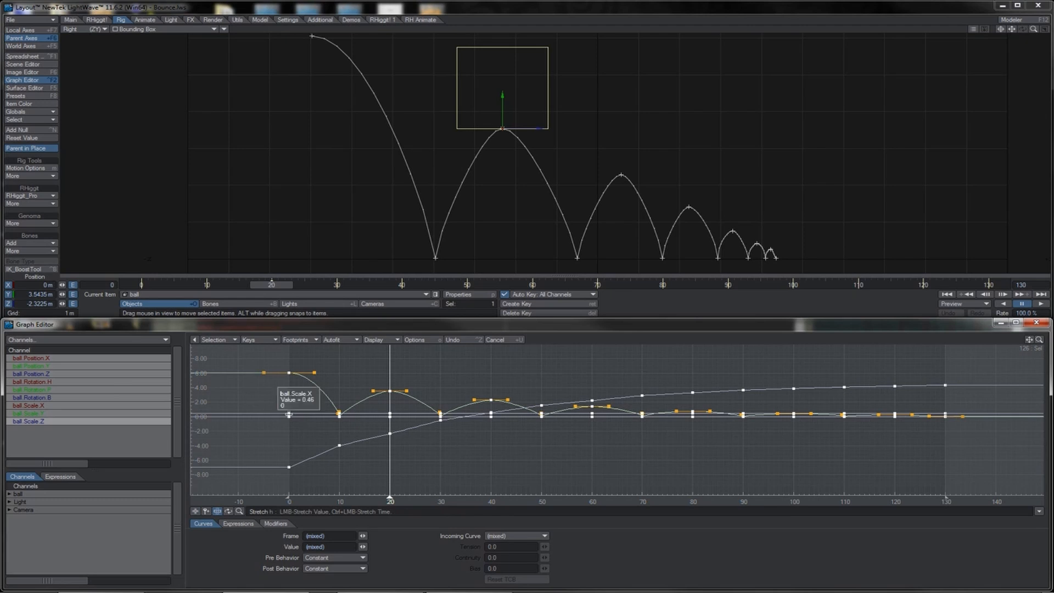
{"action": "left_click_drag", "start_coordinate": [288, 414], "coordinate": [272, 412]}
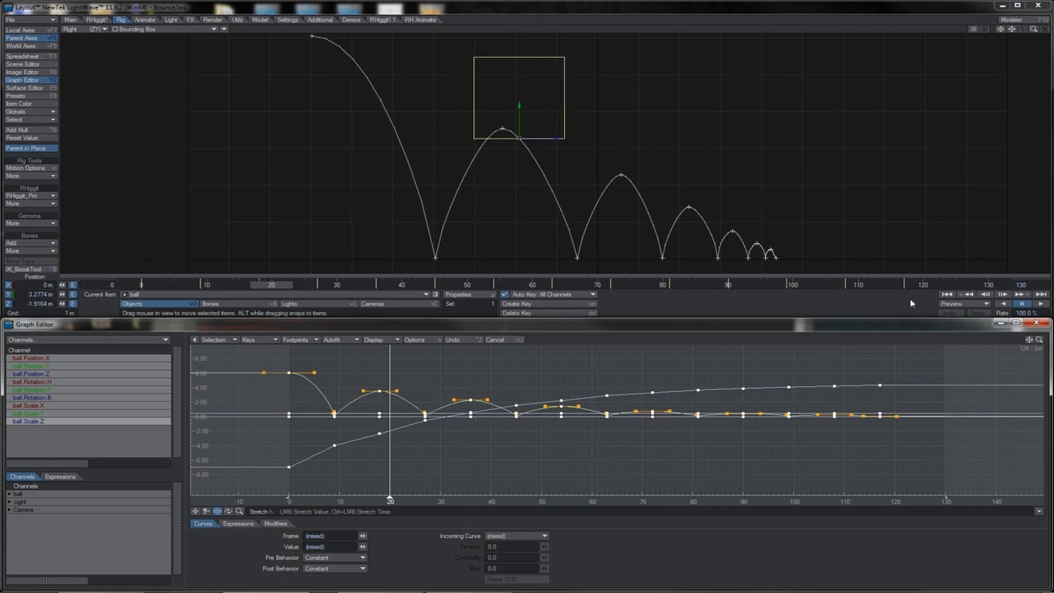
{"action": "left_click", "coordinate": [1033, 305]}
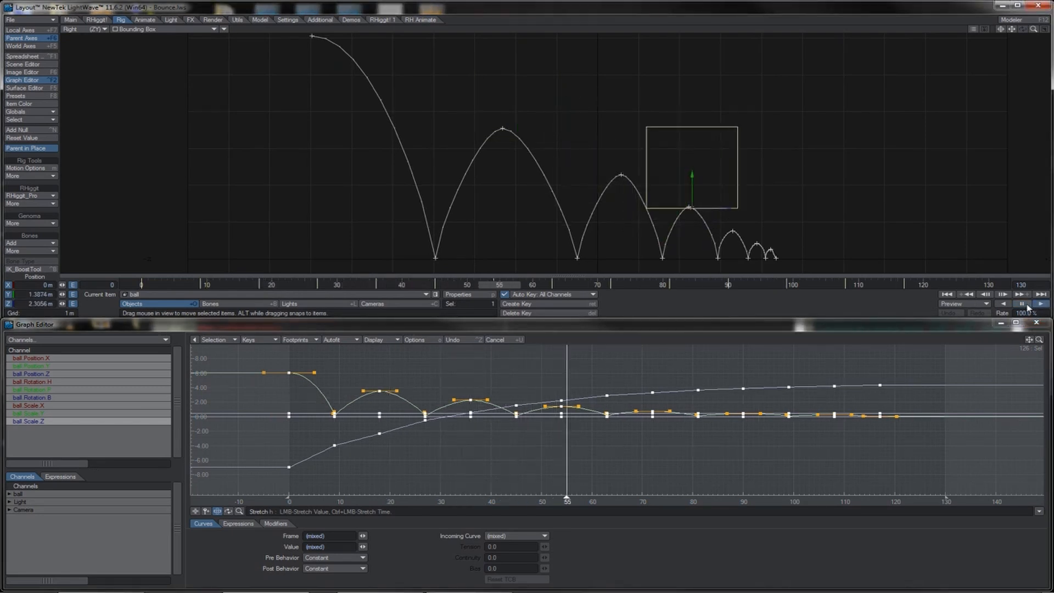
{"action": "left_click", "coordinate": [1025, 304]}
Undo the time stretch of all the ball's keys
{"action": "left_click", "coordinate": [948, 329]}
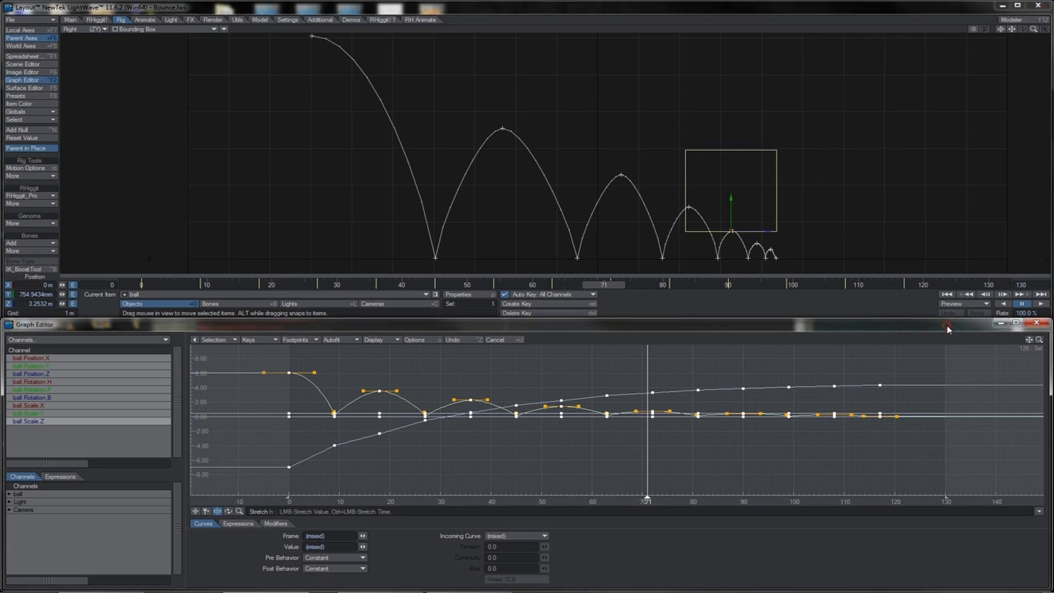
{"action": "key", "text": "ctrl+z"}
{"action": "key", "text": "ctrl+z"}
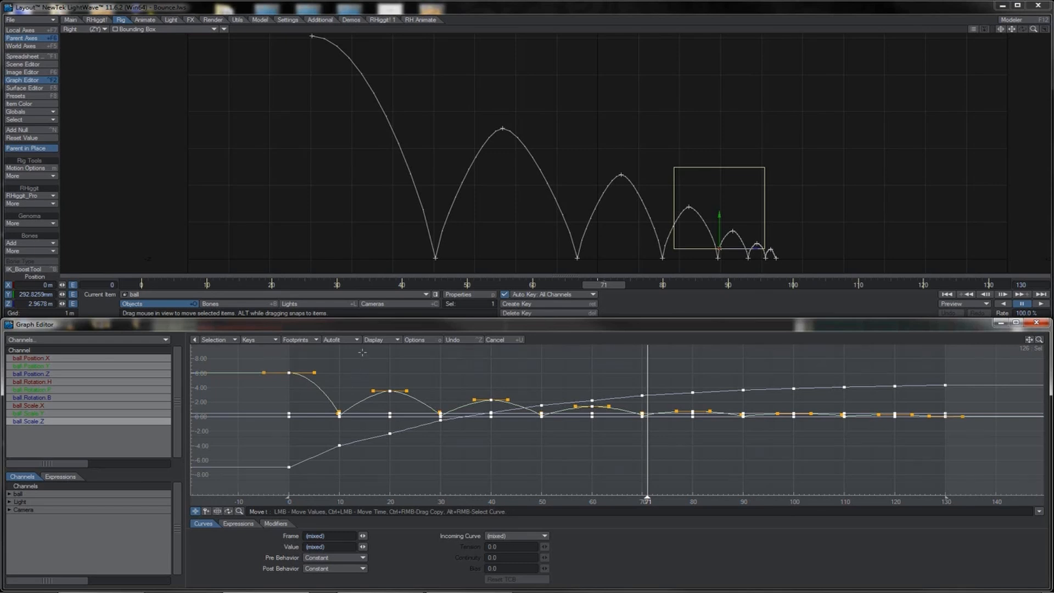
Compress all keys from frame 20 onward in time with the Stretch tool so the last falls at about frame 122, and play the animation
{"action": "left_click_drag", "start_coordinate": [357, 350], "coordinate": [966, 456]}
{"action": "left_click_drag", "start_coordinate": [338, 417], "coordinate": [327, 418], "text": "ctrl"}
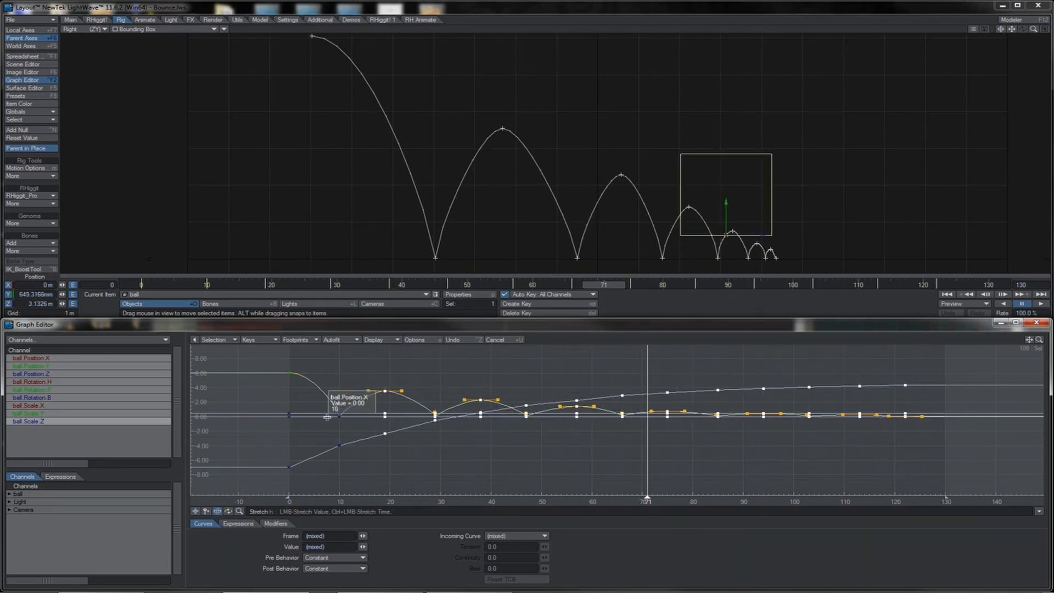
{"action": "left_click", "coordinate": [1040, 305]}
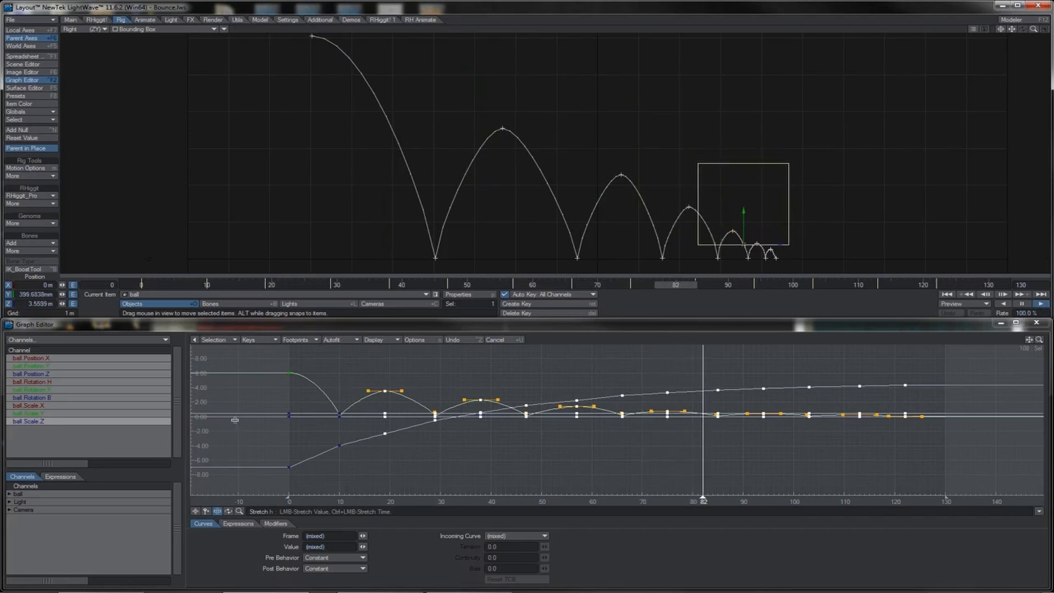
Compress the keys after frame 29, after frame 46 and after frame 63 in time with the Stretch tool, bringing the last to about frame 106
{"action": "mouse_move", "coordinate": [425, 416]}
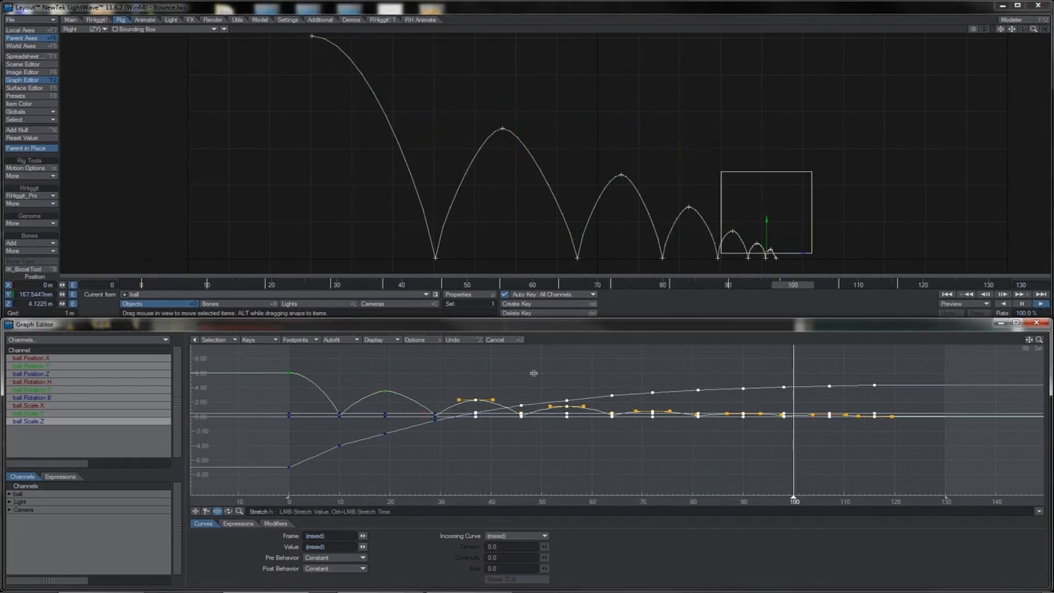
{"action": "right_click_drag", "start_coordinate": [551, 360], "coordinate": [936, 447]}
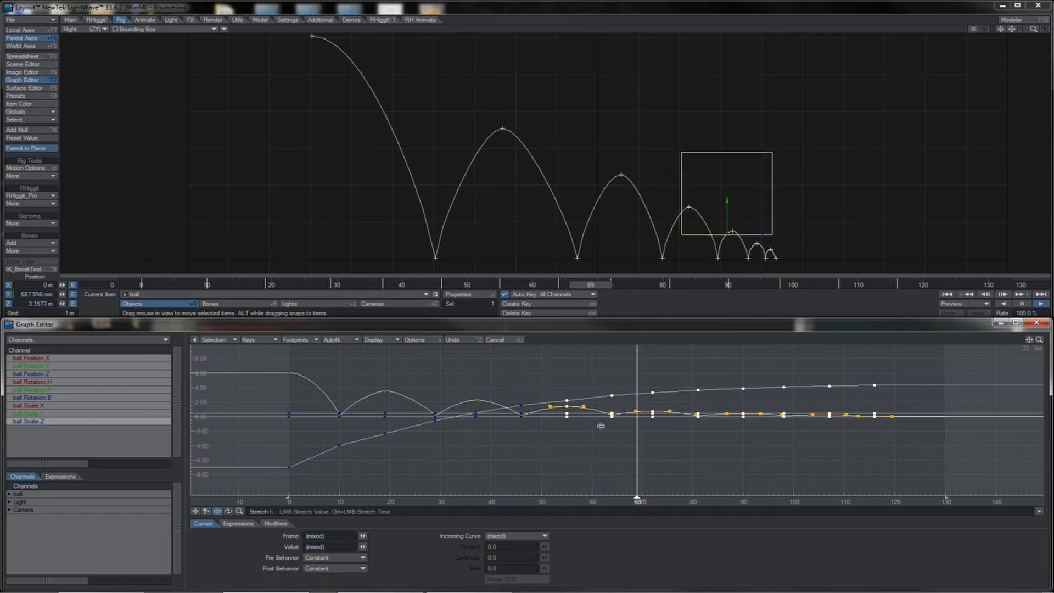
{"action": "mouse_move", "coordinate": [521, 417]}
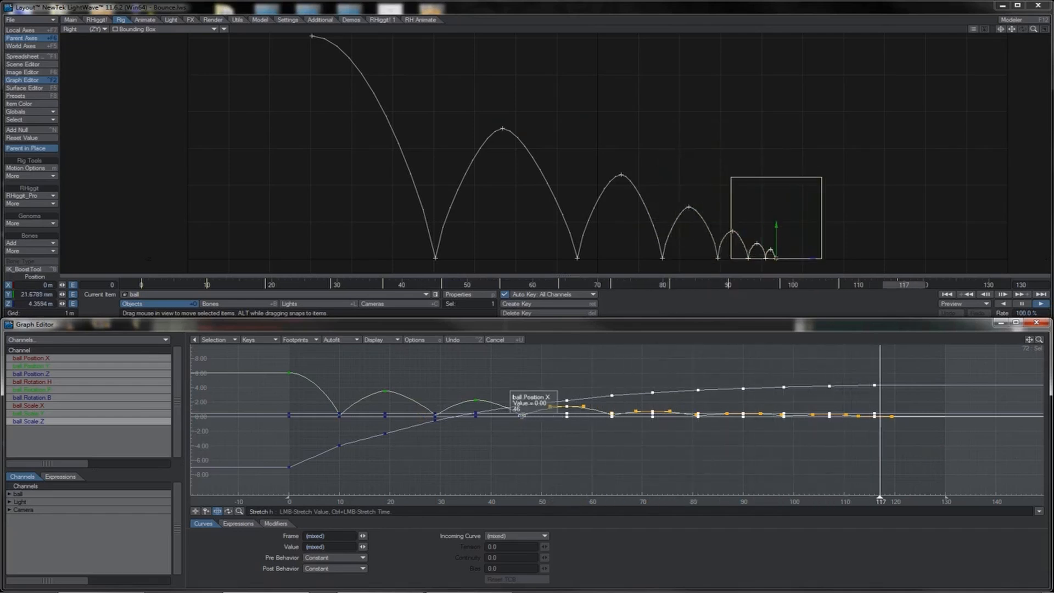
{"action": "left_click_drag", "start_coordinate": [522, 416], "coordinate": [591, 413], "text": "ctrl"}
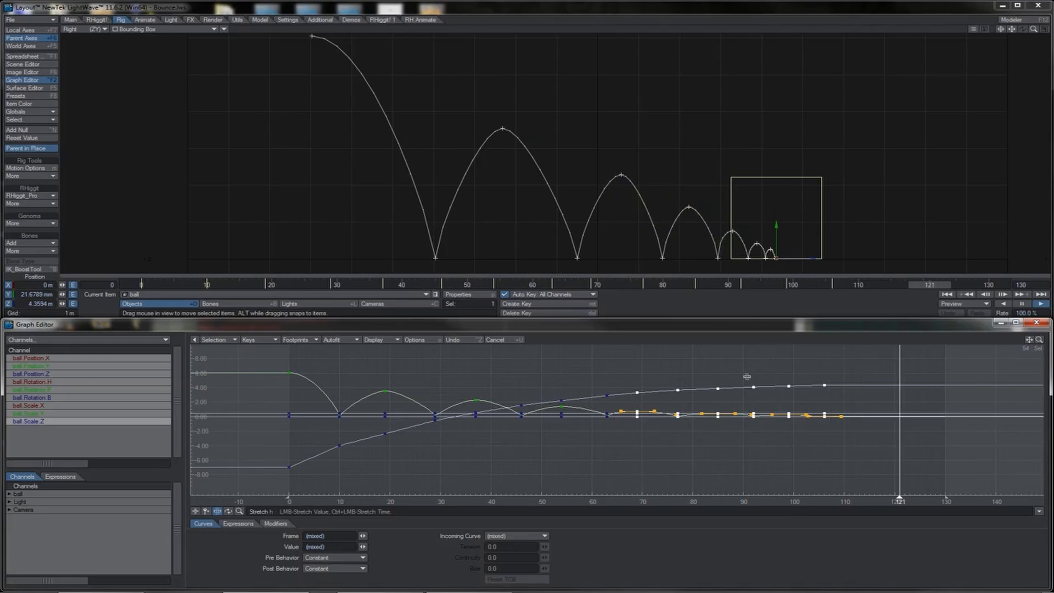
Select all keys from about frame 85 onward, compress them around frame 77 so the last falls at about frame 100, and stop playback
{"action": "left_click_drag", "start_coordinate": [860, 366], "coordinate": [759, 421]}
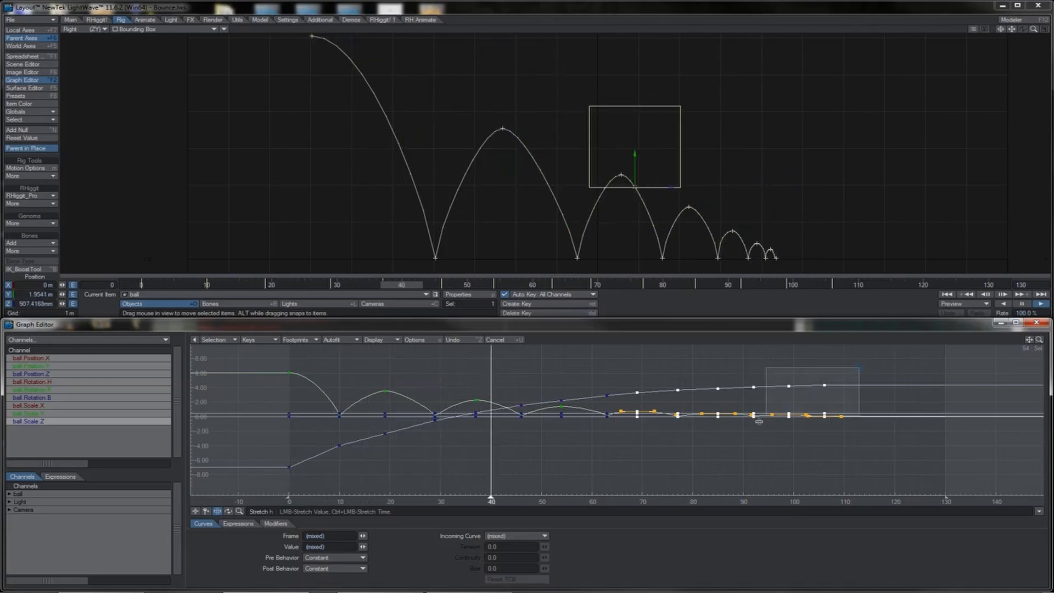
{"action": "right_click_drag", "start_coordinate": [759, 421], "coordinate": [708, 438]}
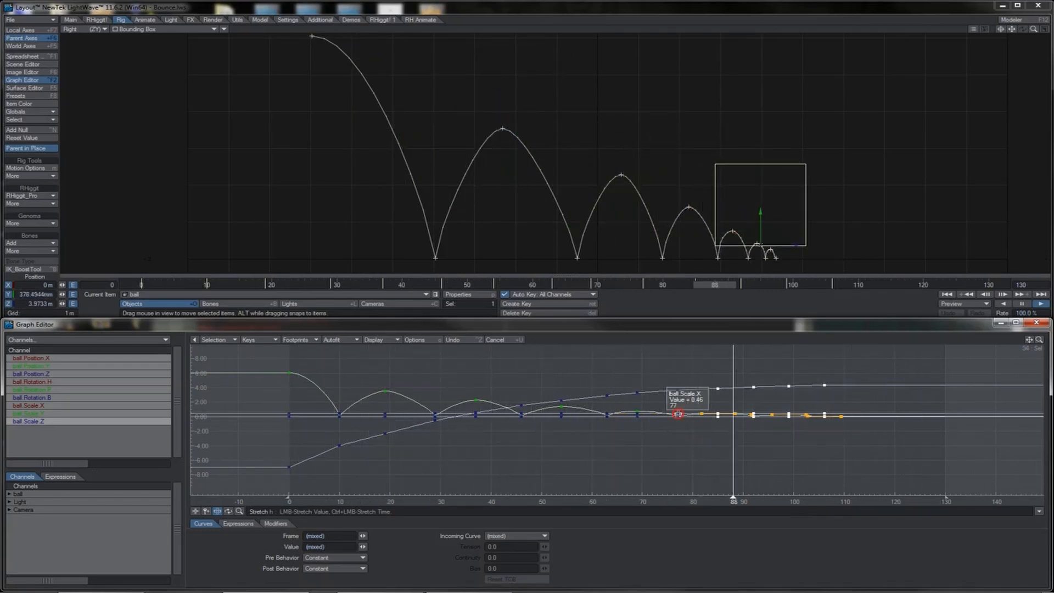
{"action": "left_click_drag", "start_coordinate": [679, 414], "coordinate": [644, 411], "text": "ctrl"}
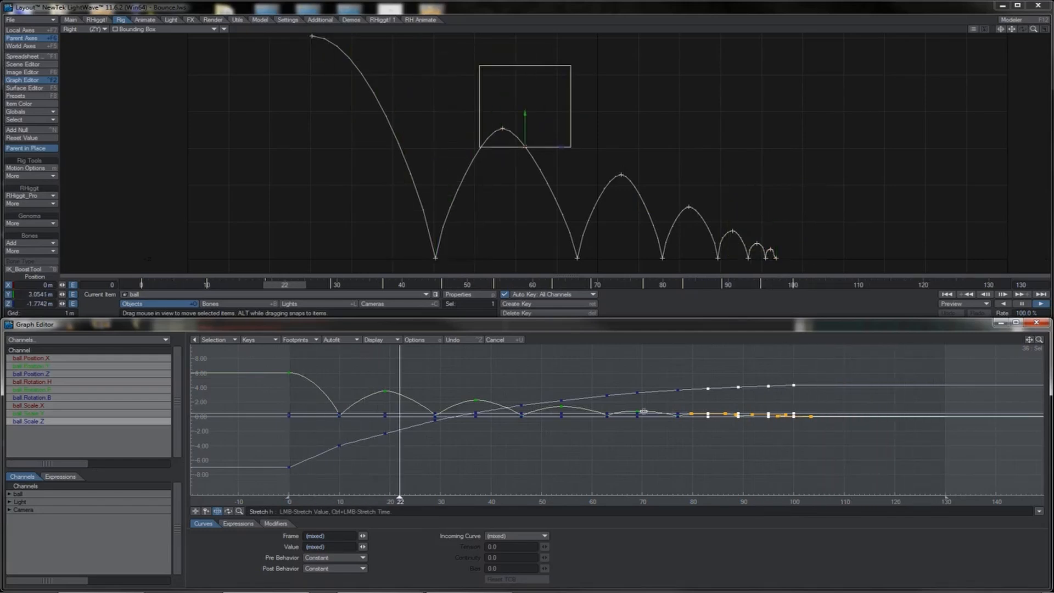
{"action": "left_click", "coordinate": [1022, 304]}
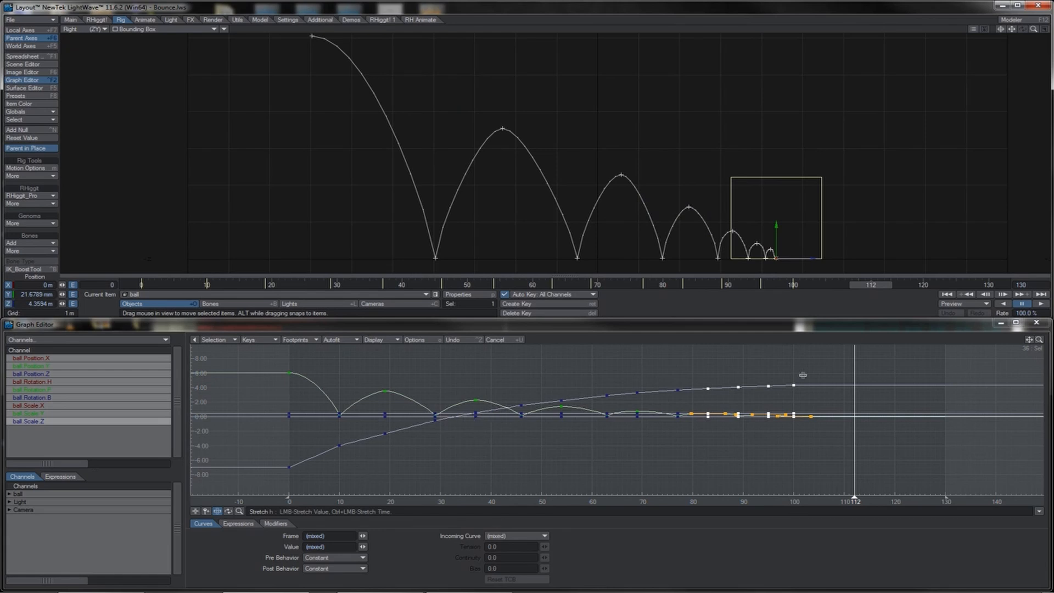
Step through the first bounces' keys and shift all keys from frame 29 onward one frame earlier in the dope track, starting at frame 28
{"action": "key", "text": "shift+Left"}
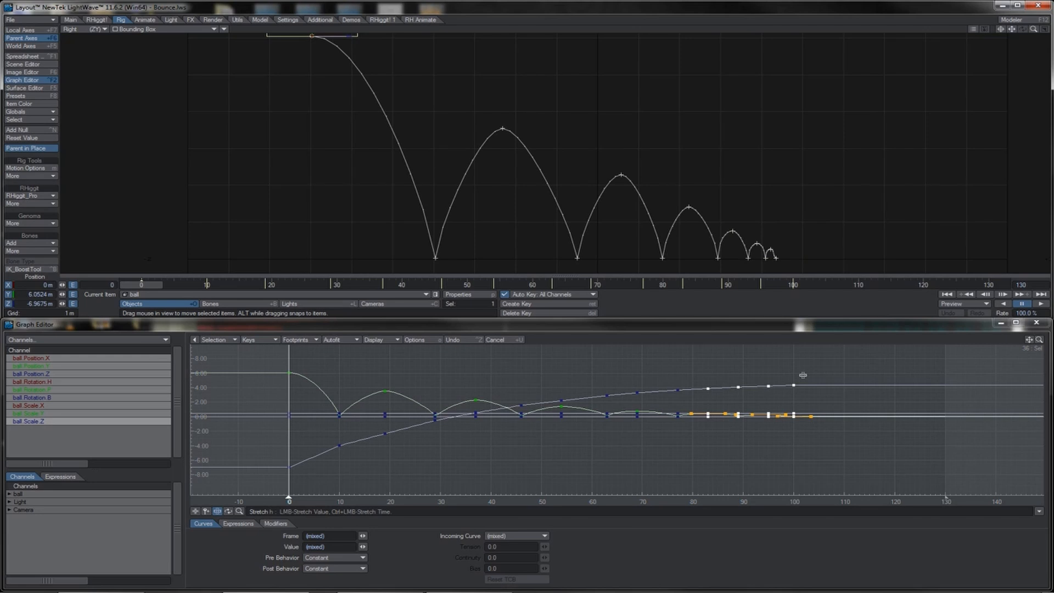
{"action": "key", "text": "shift+Right"}
{"action": "key", "text": "shift+Right"}
{"action": "key", "text": "shift+Left"}
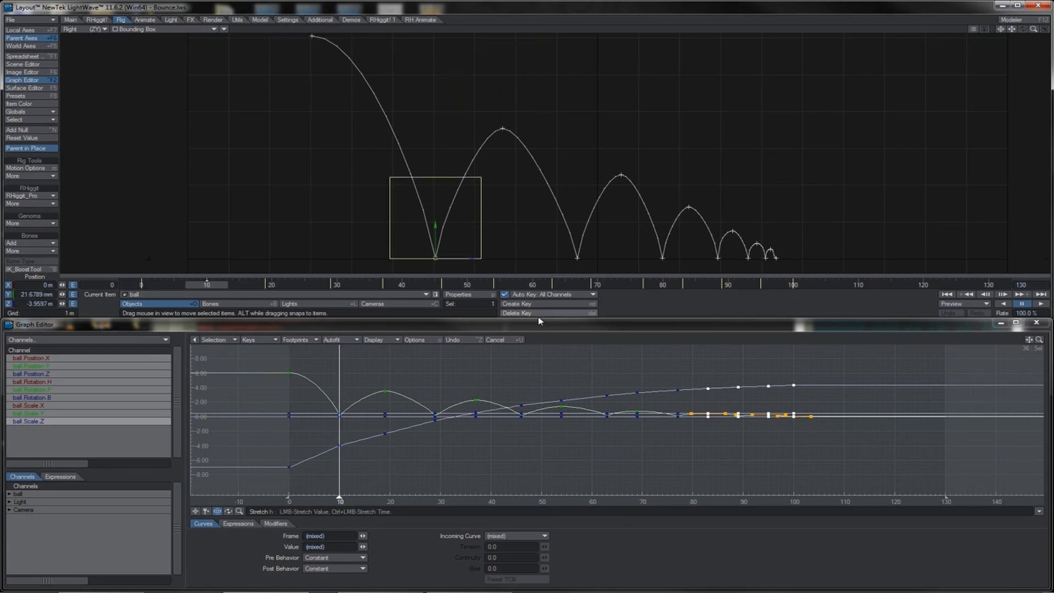
{"action": "key", "text": "shift+Right"}
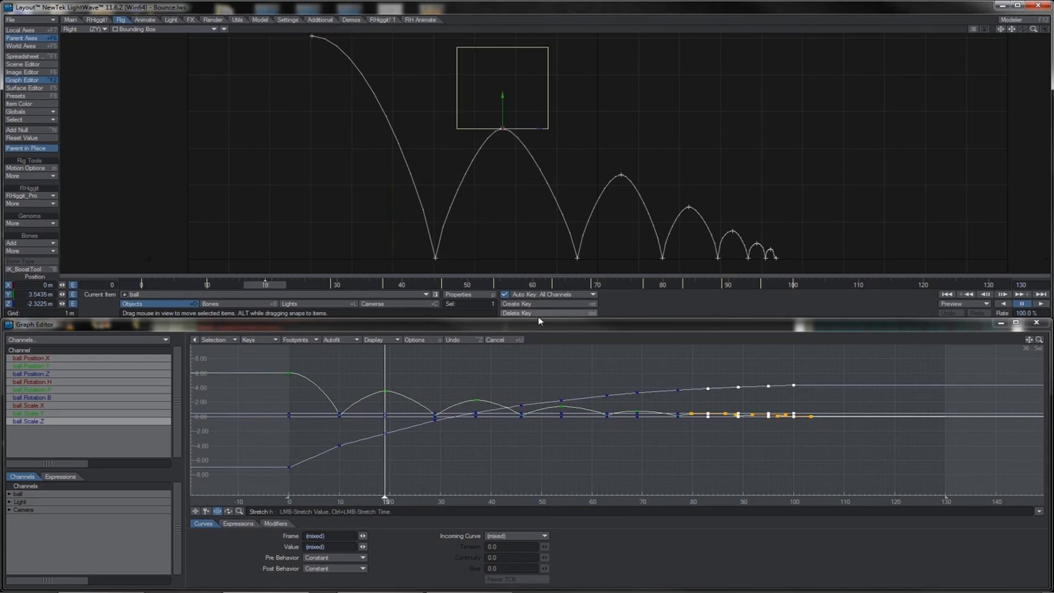
{"action": "key", "text": "shift+Right"}
{"action": "key", "text": "shift+Left"}
{"action": "key", "text": "shift+Right"}
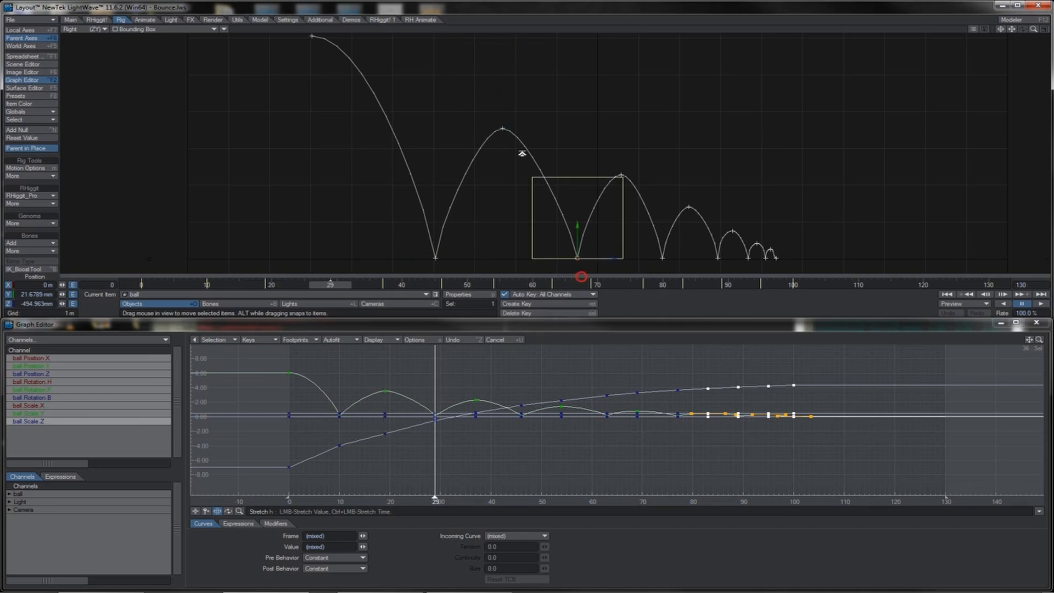
{"action": "left_click", "coordinate": [582, 277]}
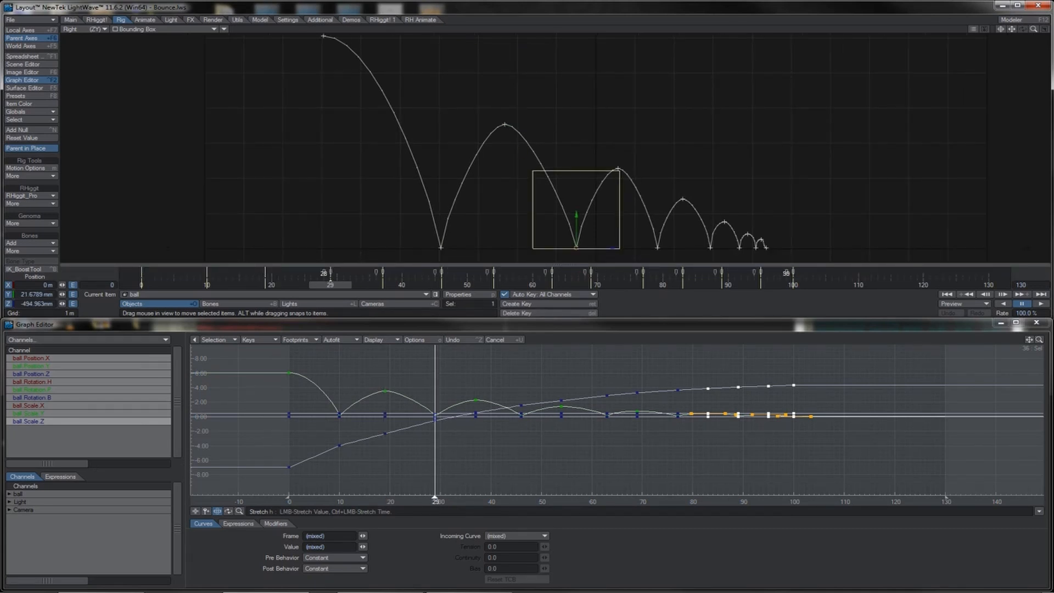
{"action": "left_click_drag", "start_coordinate": [329, 276], "coordinate": [323, 276]}
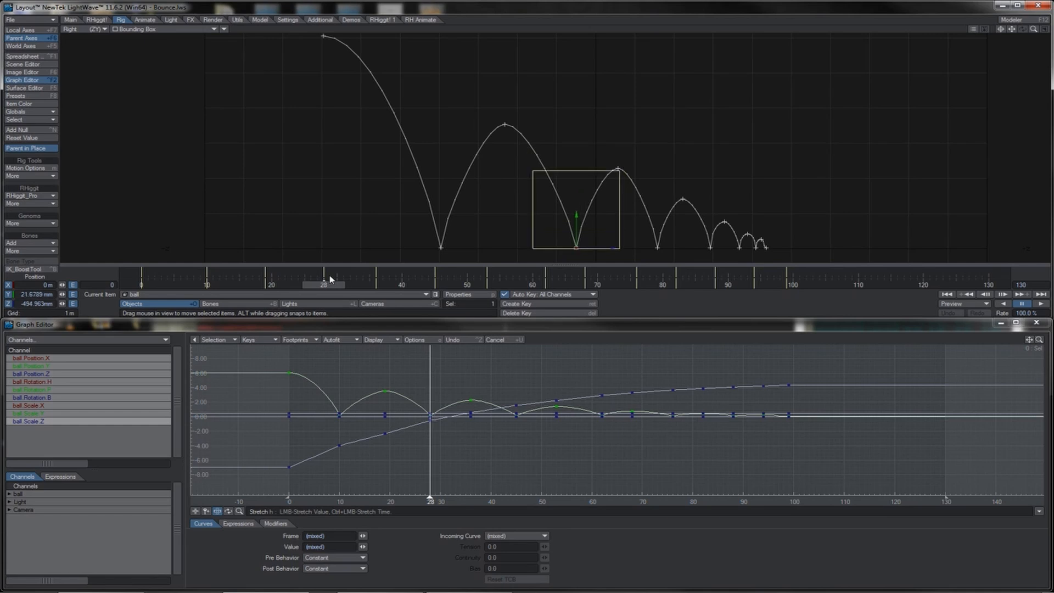
Compare the spacing of the second and third bounces' keys and shift all keys from frame 45 onward to start at frame 44
{"action": "key", "text": "shift+Left"}
{"action": "key", "text": "shift+Left"}
{"action": "key", "text": "shift+Right"}
{"action": "key", "text": "shift+Right"}
{"action": "key", "text": "shift+Right"}
{"action": "key", "text": "shift+Left"}
{"action": "key", "text": "shift+Right"}
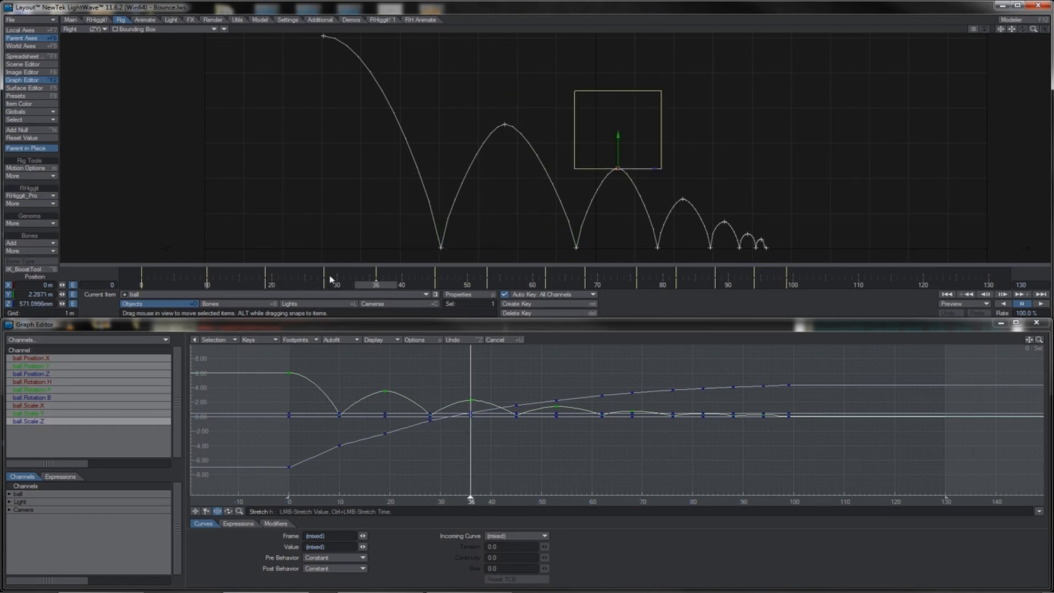
{"action": "key", "text": "shift+Right"}
{"action": "key", "text": "shift+Left"}
{"action": "key", "text": "shift+Right"}
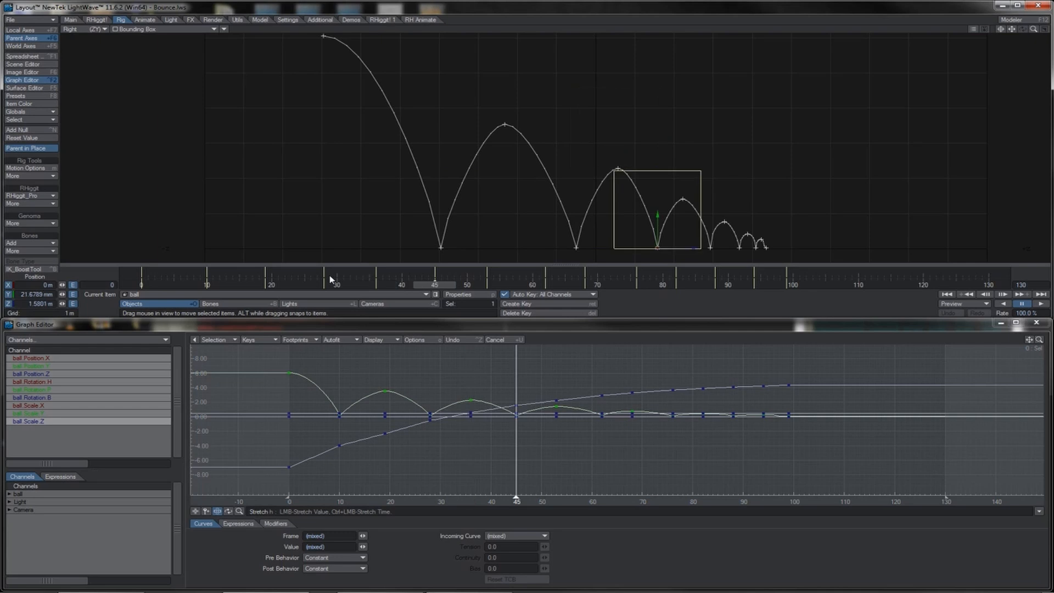
{"action": "left_click_drag", "start_coordinate": [427, 271], "coordinate": [864, 273]}
{"action": "mouse_move", "coordinate": [436, 286]}
{"action": "left_mouse_down"}
{"action": "mouse_move", "coordinate": [142, 285]}
{"action": "mouse_move", "coordinate": [472, 286]}
{"action": "mouse_move", "coordinate": [435, 287]}
{"action": "left_mouse_up"}
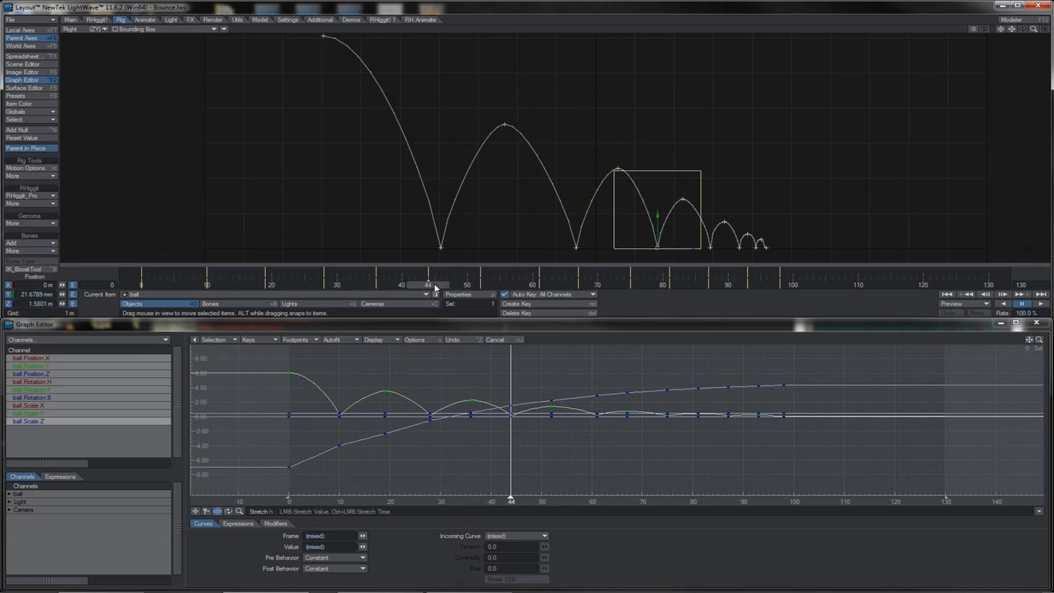
Shift all keys from the ground contact at frame 61 onward so they start at frame 60
{"action": "key", "text": "shift+Right"}
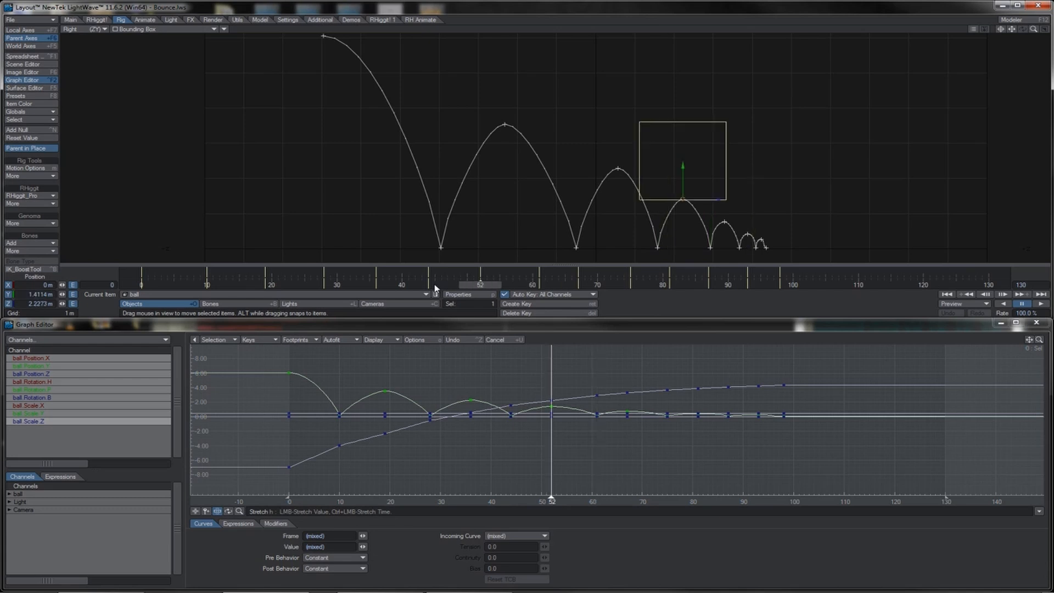
{"action": "key", "text": "shift+Right"}
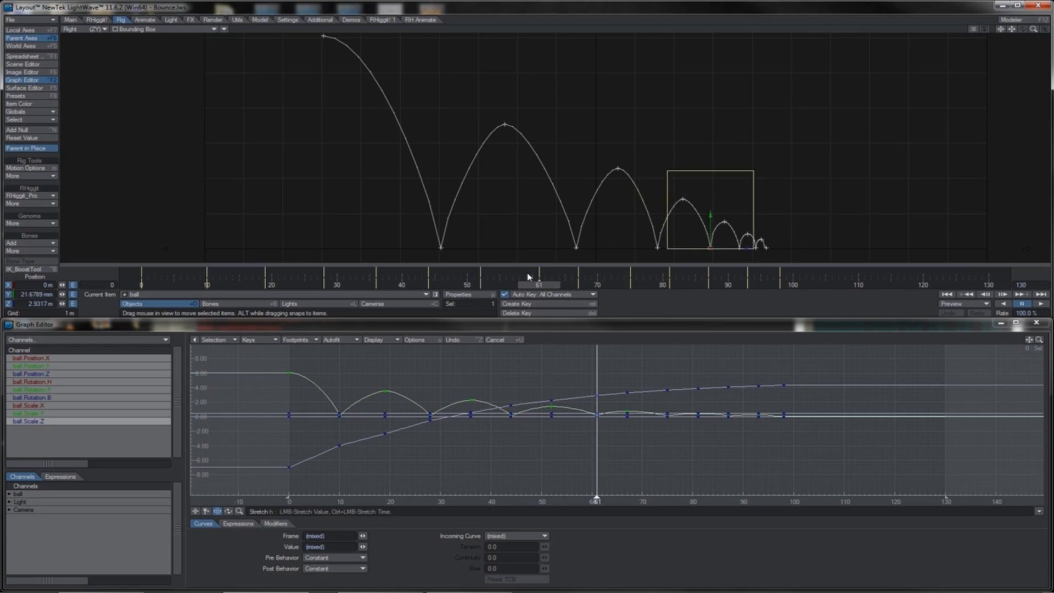
{"action": "left_click", "coordinate": [522, 151]}
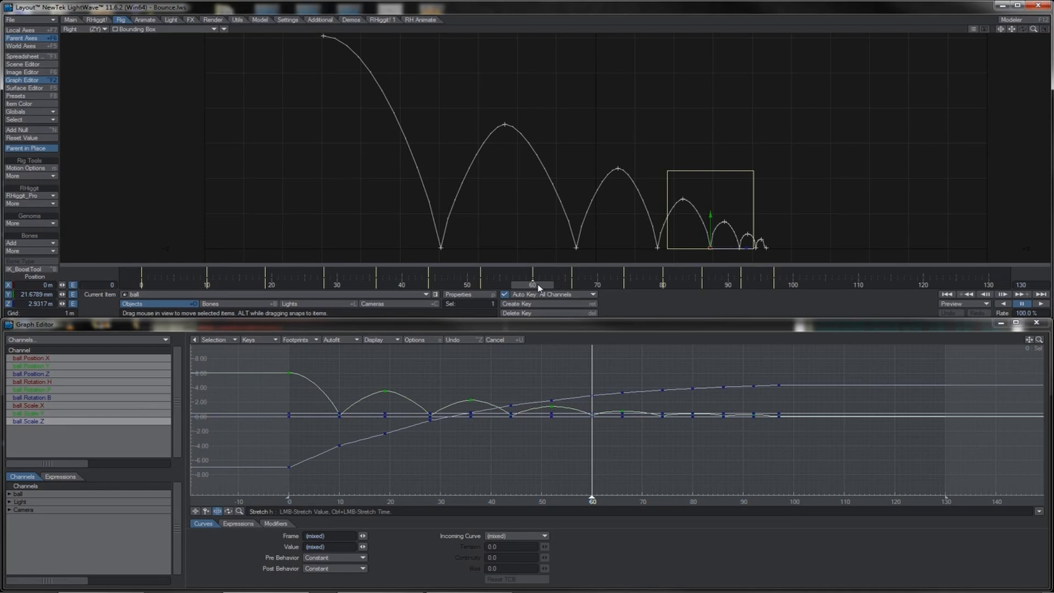
Select the keys from the ground contact at frame 74 onward in the dope track and shift them to start at frame 72
{"action": "left_click_drag", "start_coordinate": [539, 287], "coordinate": [613, 275]}
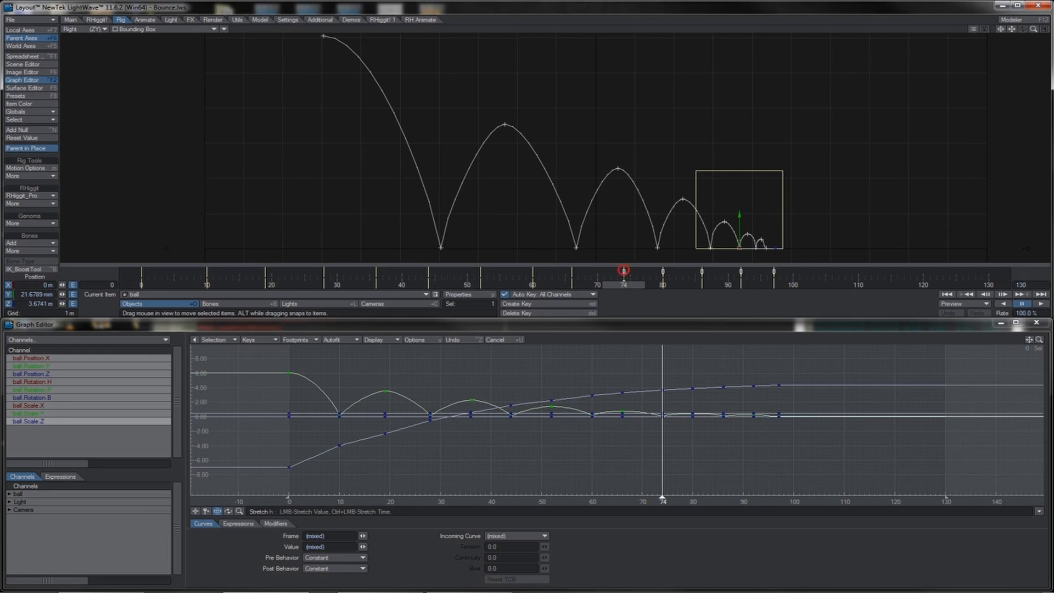
{"action": "right_click_drag", "start_coordinate": [617, 273], "coordinate": [611, 273], "text": "shift"}
{"action": "left_click_drag", "start_coordinate": [631, 286], "coordinate": [618, 287]}
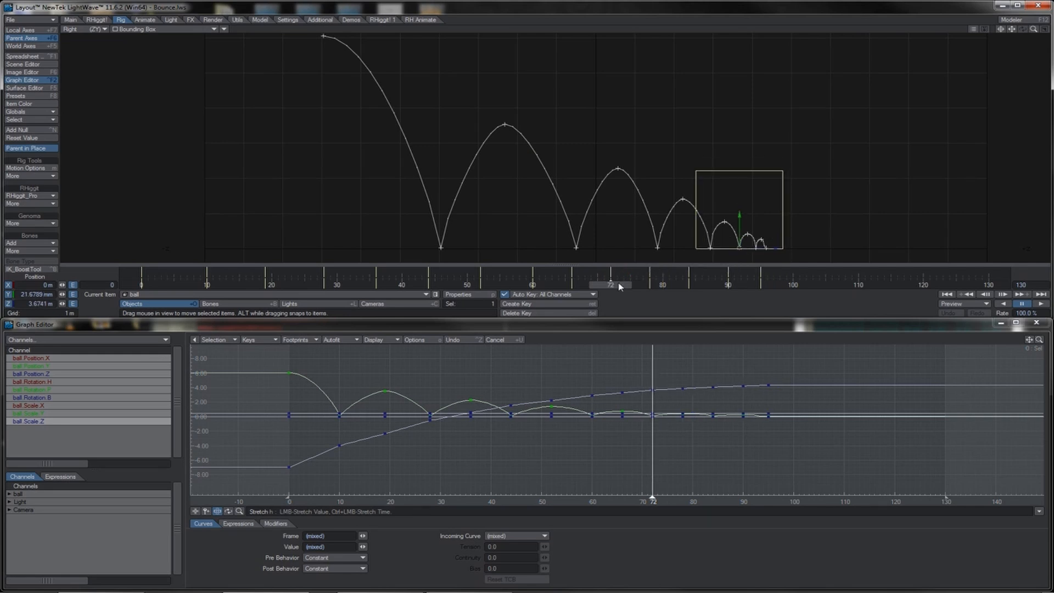
Step through the remaining small bounces' keys and move the final key to frame 94
{"action": "key", "text": "shift+Right"}
{"action": "key", "text": "shift+Left"}
{"action": "key", "text": "shift+Right"}
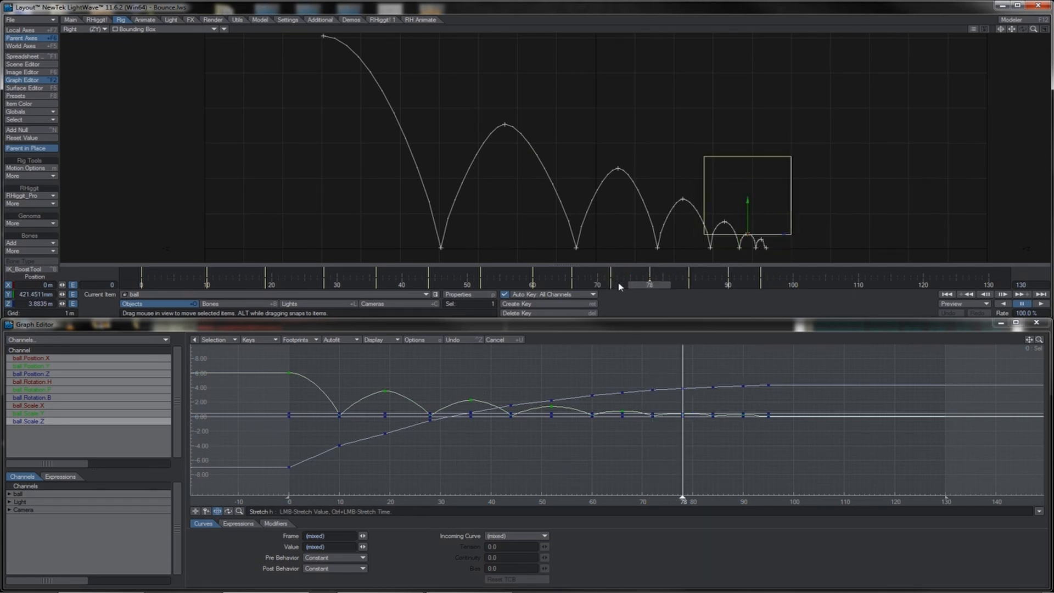
{"action": "key", "text": "shift+Right"}
{"action": "key", "text": "shift+Left"}
{"action": "key", "text": "shift+Right"}
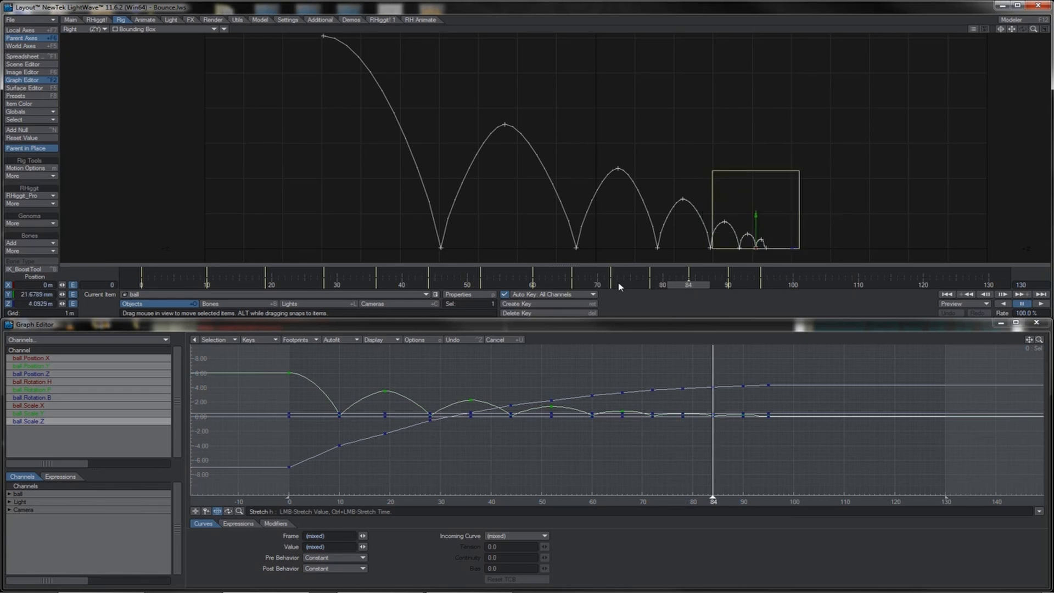
{"action": "key", "text": "shift+Right"}
{"action": "key", "text": "shift+Left"}
{"action": "key", "text": "shift+Right"}
{"action": "key", "text": "shift+Right"}
{"action": "key", "text": "shift+Left"}
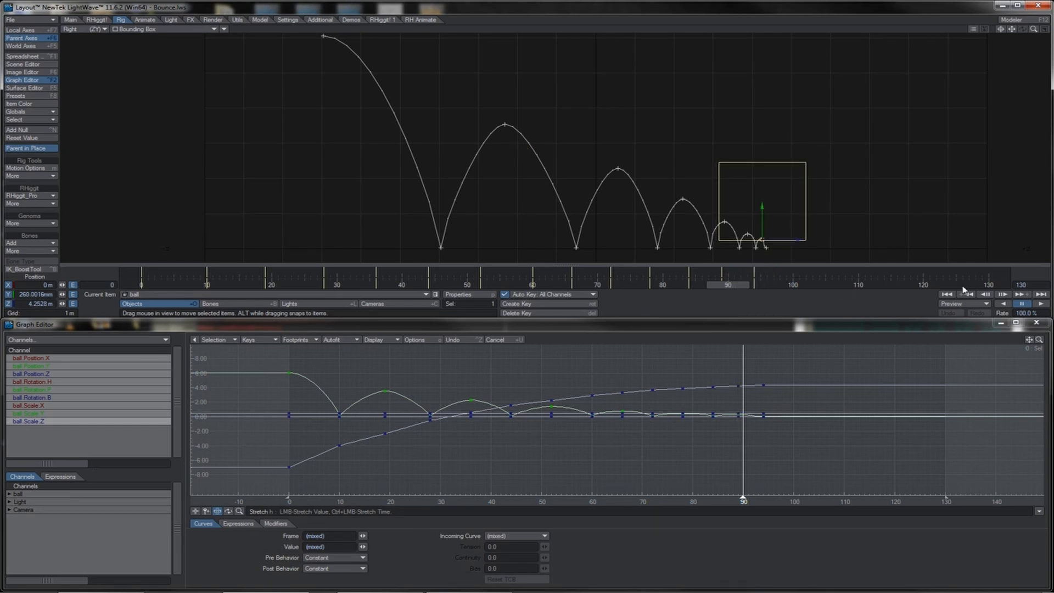
Play the animation and change the viewport display from bounding boxes to Textured Shaded Solid
{"action": "left_click", "coordinate": [1039, 306]}
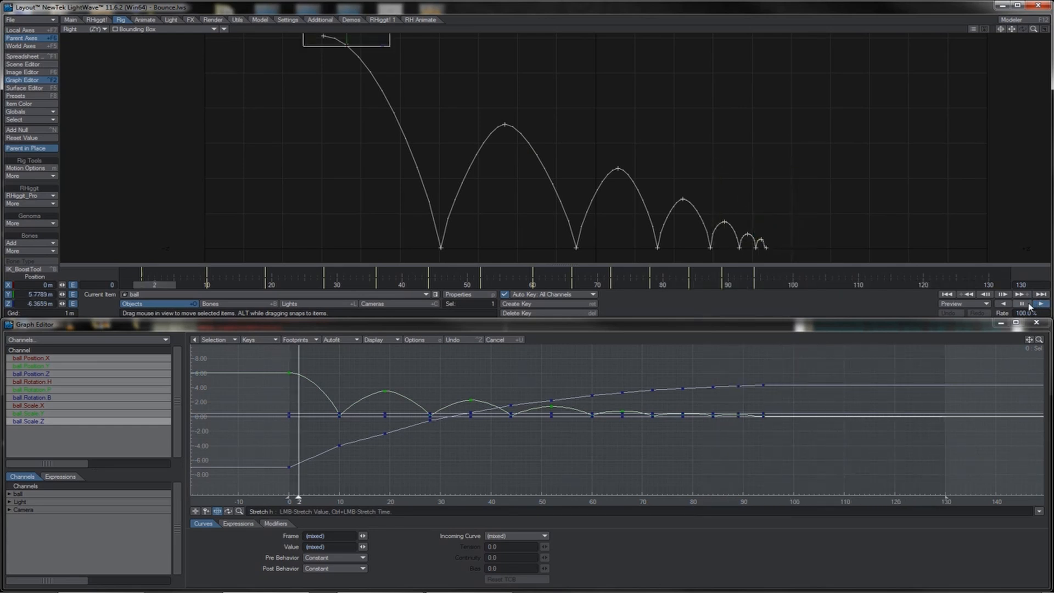
{"action": "left_click", "coordinate": [130, 30]}
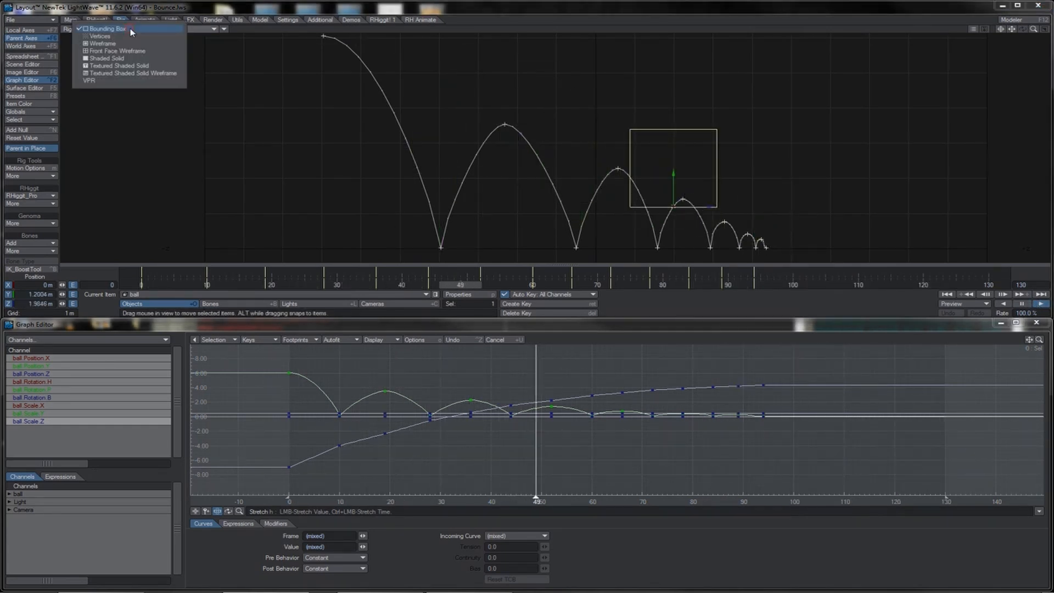
{"action": "left_click", "coordinate": [132, 67]}
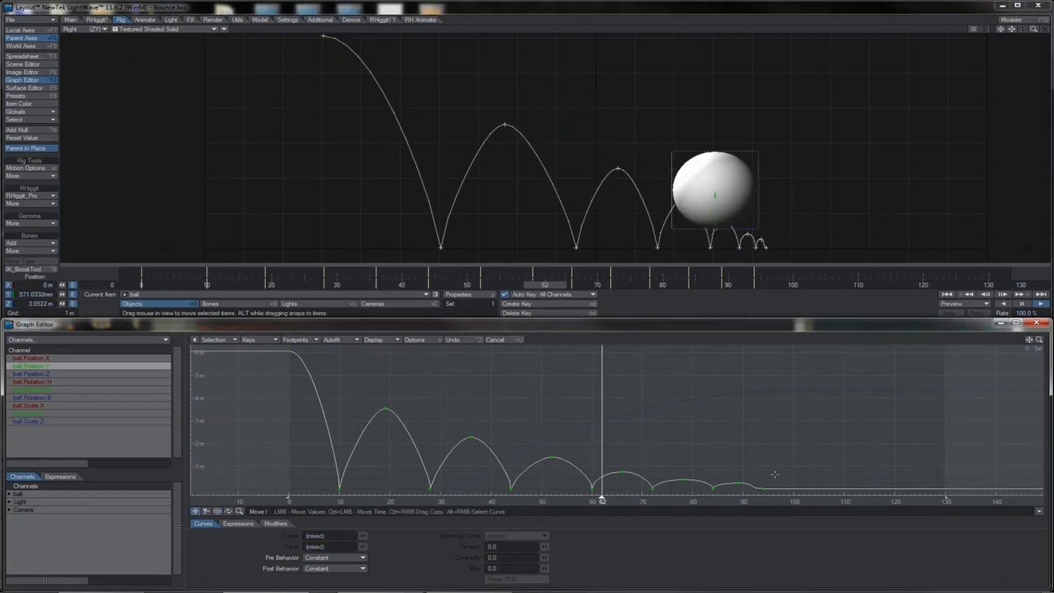
Select the last key of ball Position.Y at frame 94 and raise its incoming Bezier handle vertically, independently of the outgoing one
{"action": "right_click_drag", "start_coordinate": [756, 493], "coordinate": [760, 499]}
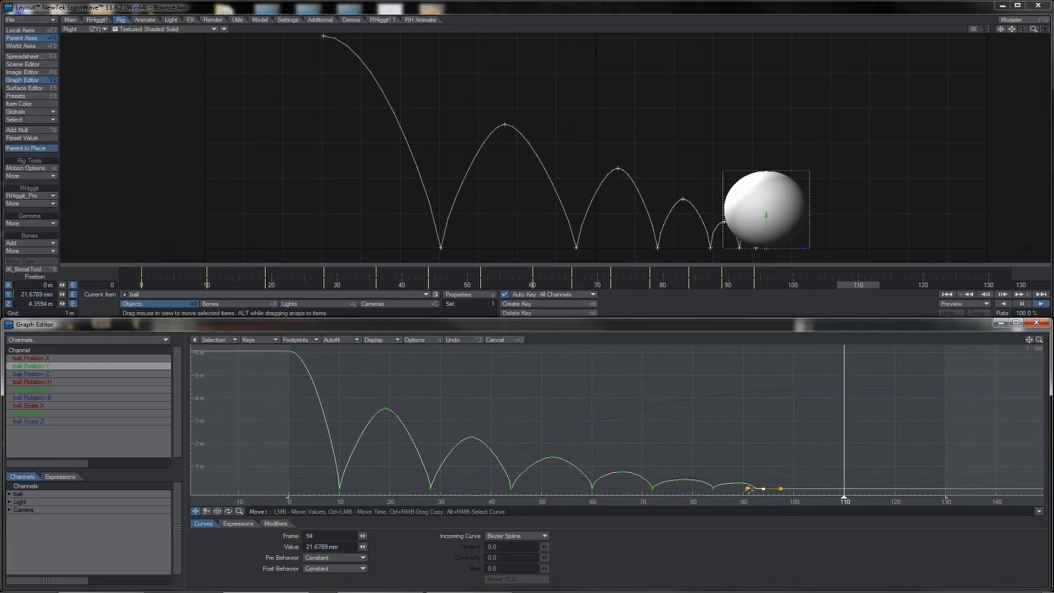
{"action": "left_click_drag", "start_coordinate": [747, 489], "coordinate": [764, 486], "text": "alt"}
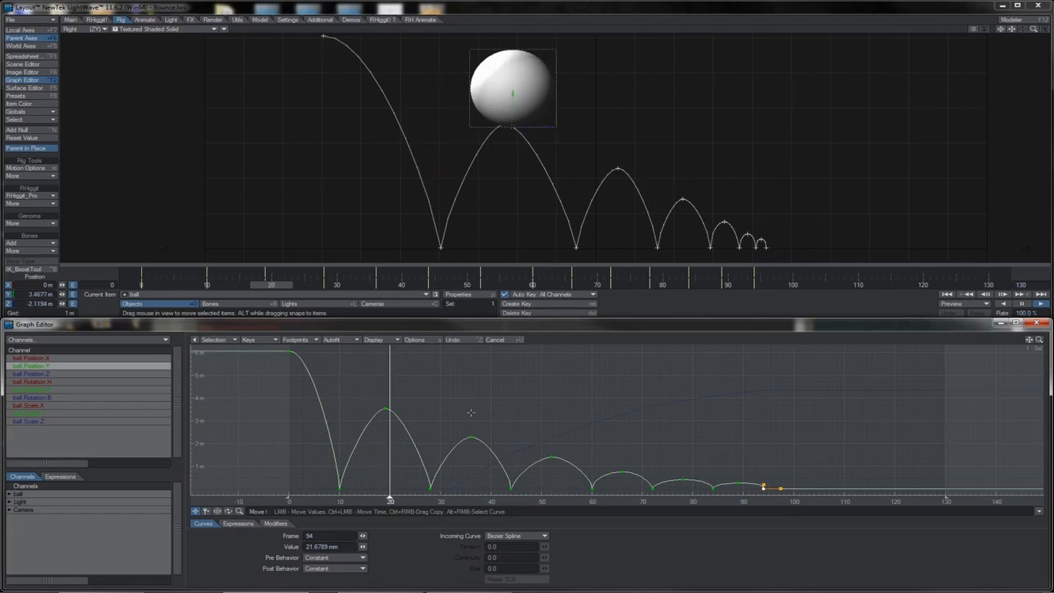
Select all bounce-peak keys of ball Position.Y from frame 19 onward and widen their Bezier handles horizontally to round the arcs
{"action": "right_click_drag", "start_coordinate": [370, 395], "coordinate": [448, 427]}
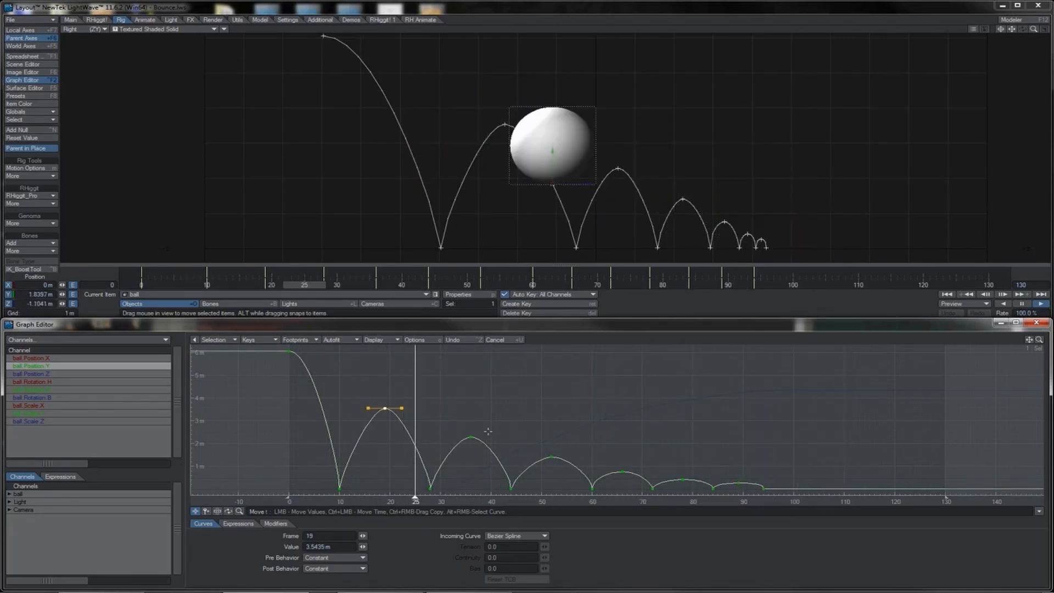
{"action": "right_click_drag", "start_coordinate": [464, 426], "coordinate": [745, 487], "text": "shift"}
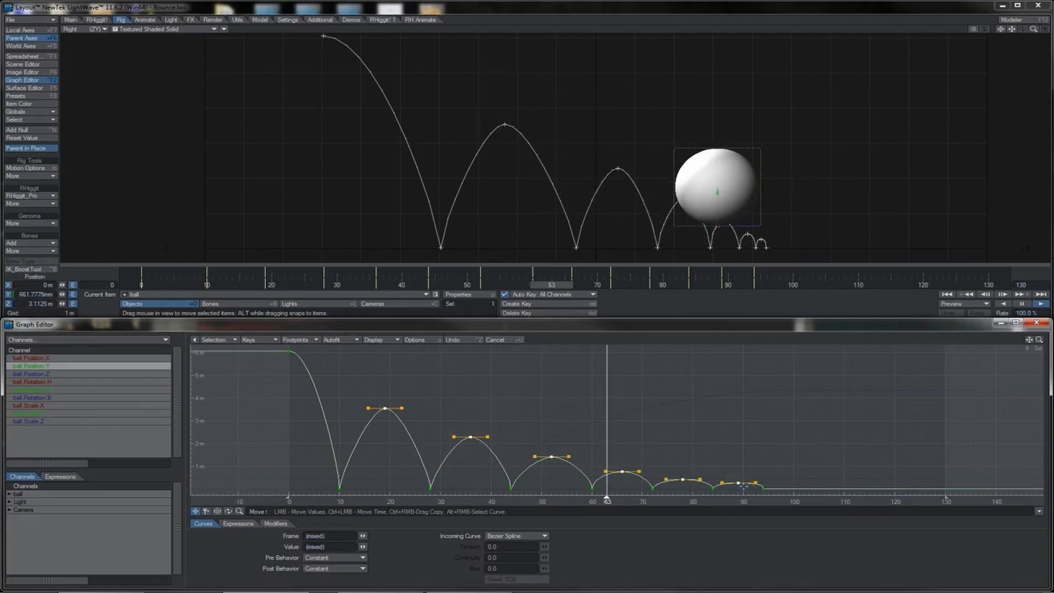
{"action": "left_click_drag", "start_coordinate": [402, 408], "coordinate": [419, 408]}
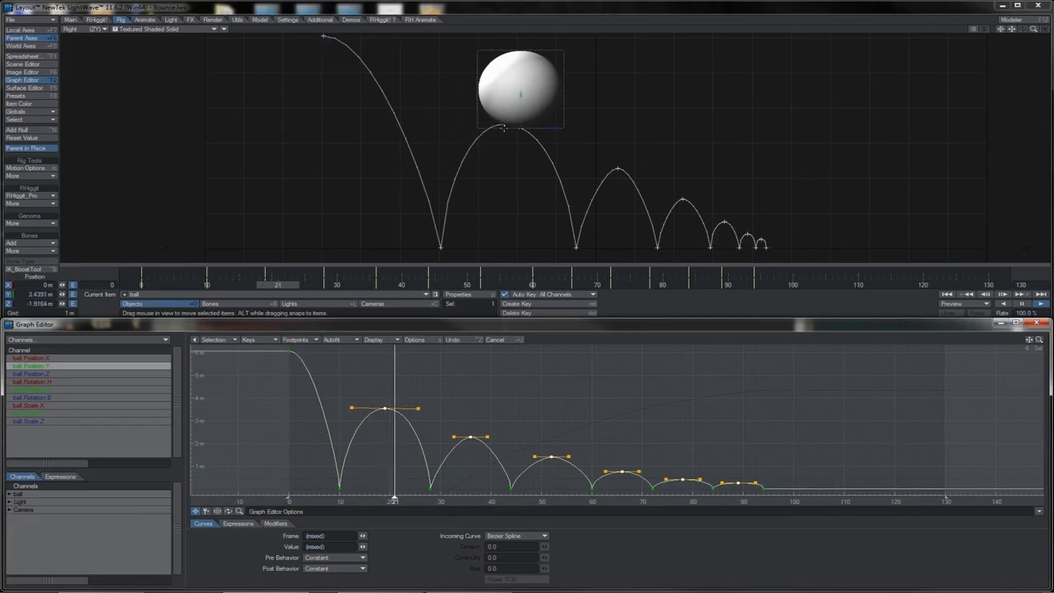
{"action": "left_click_drag", "start_coordinate": [488, 436], "coordinate": [498, 437]}
{"action": "left_click_drag", "start_coordinate": [569, 457], "coordinate": [579, 456]}
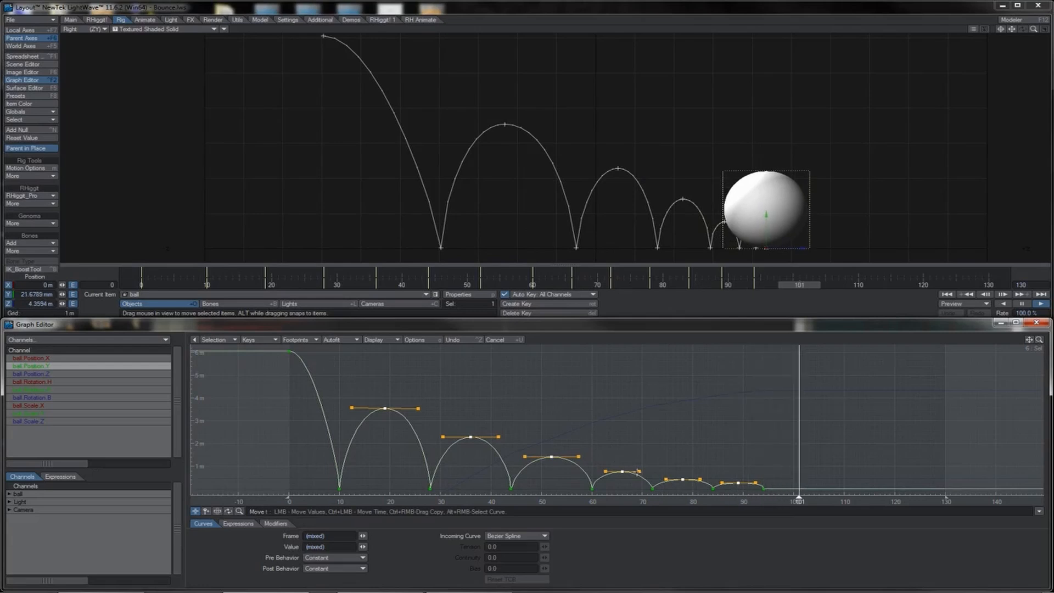
{"action": "left_click_drag", "start_coordinate": [639, 471], "coordinate": [703, 479]}
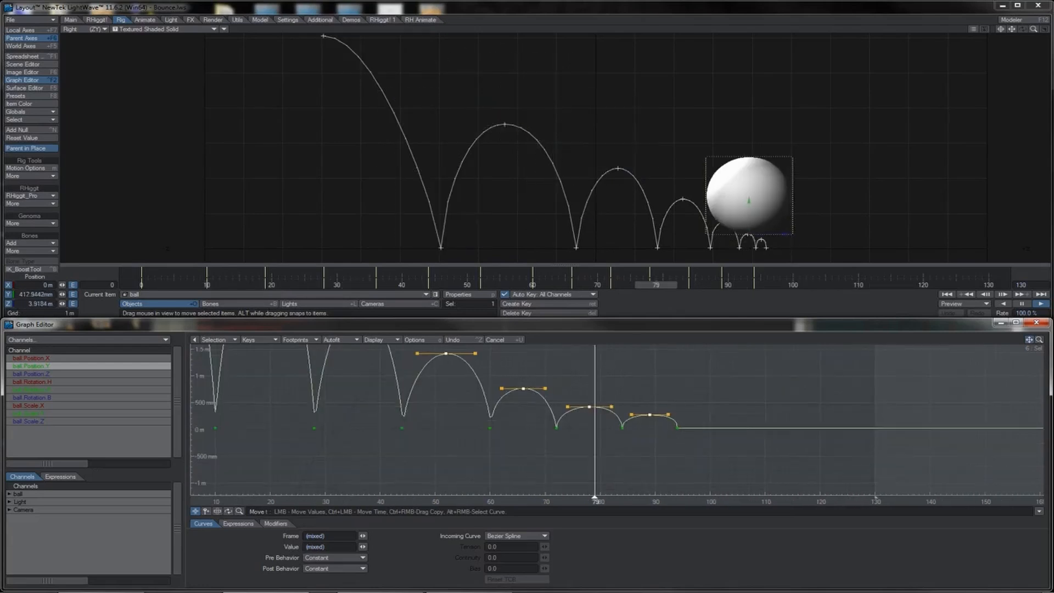
Make the Bezier handles vertical and shorter on the small bounces' ground-contact keys, including those at frames 84 and 94
{"action": "left_click_drag", "start_coordinate": [1037, 341], "coordinate": [1051, 339]}
{"action": "right_click_drag", "start_coordinate": [743, 423], "coordinate": [616, 444]}
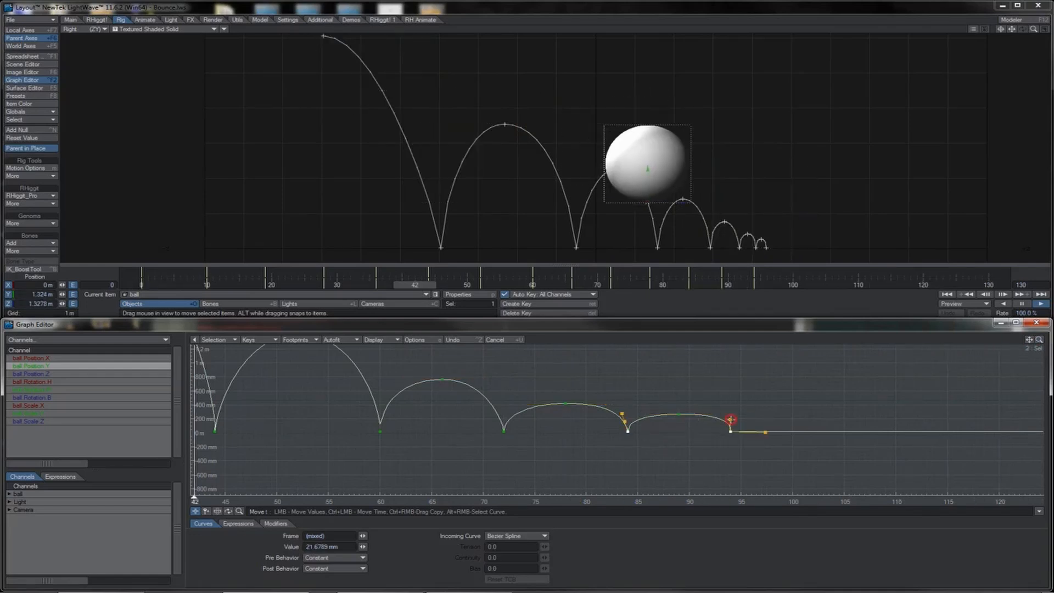
{"action": "left_click_drag", "start_coordinate": [730, 419], "coordinate": [730, 423]}
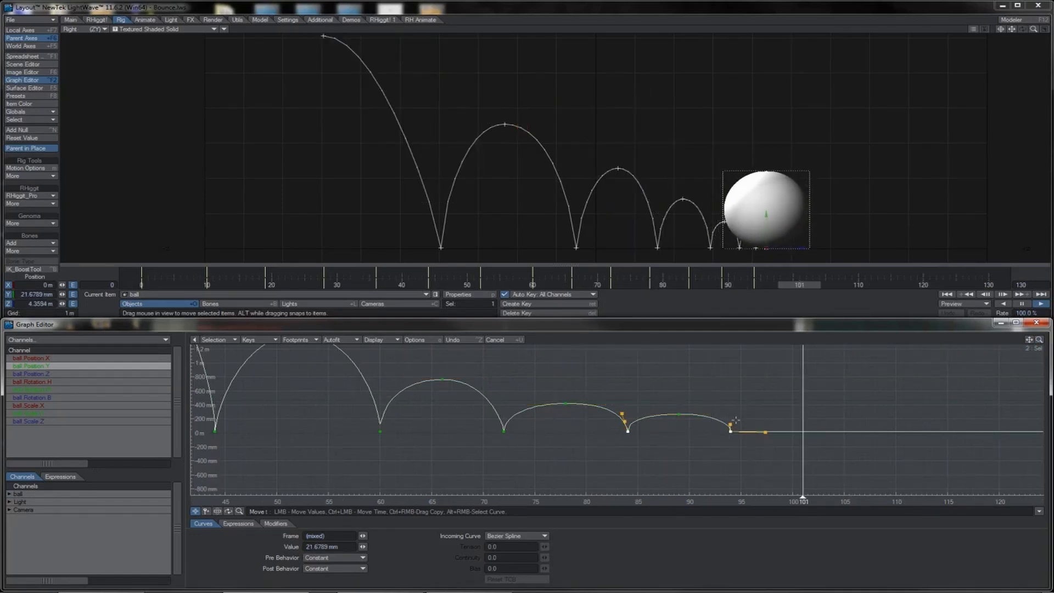
{"action": "left_click_drag", "start_coordinate": [622, 414], "coordinate": [627, 425]}
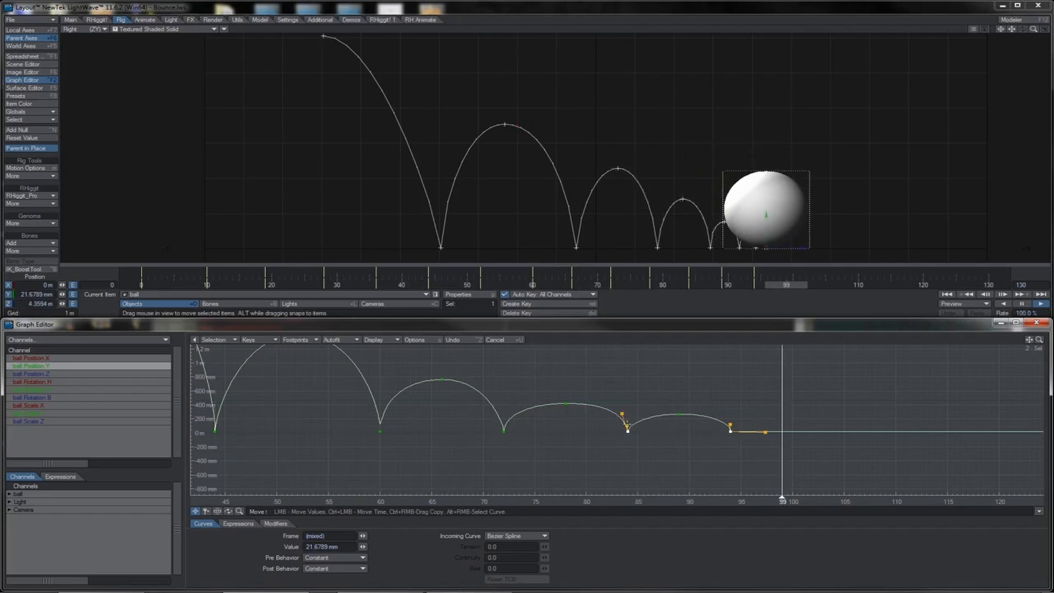
{"action": "left_click_drag", "start_coordinate": [623, 414], "coordinate": [630, 420]}
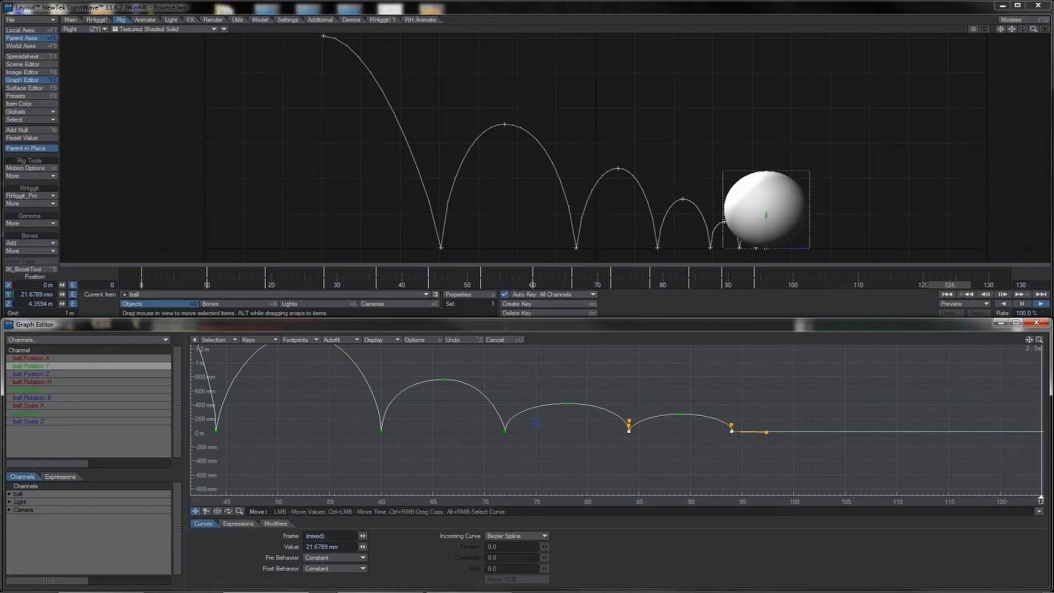
{"action": "right_click_drag", "start_coordinate": [537, 422], "coordinate": [490, 437]}
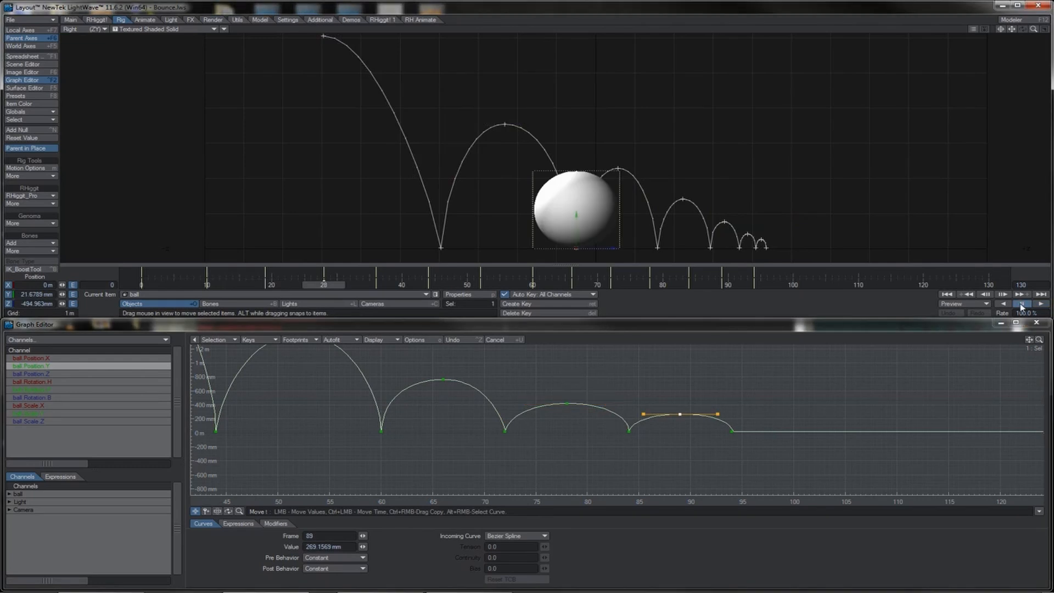
Play the animation, retime the last small bounces' keys to frames 77, 82, 85 and 88, and select the final bounce's Position.Y keys
{"action": "left_click", "coordinate": [1037, 305]}
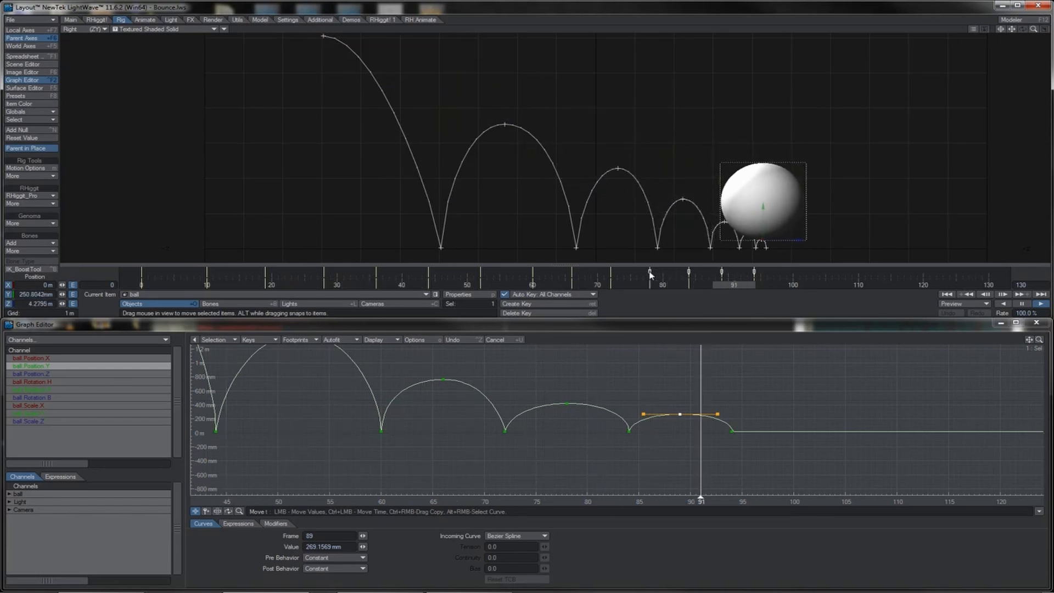
{"action": "right_click_drag", "start_coordinate": [649, 272], "coordinate": [644, 273], "text": "shift"}
{"action": "right_click_drag", "start_coordinate": [682, 272], "coordinate": [677, 274], "text": "shift"}
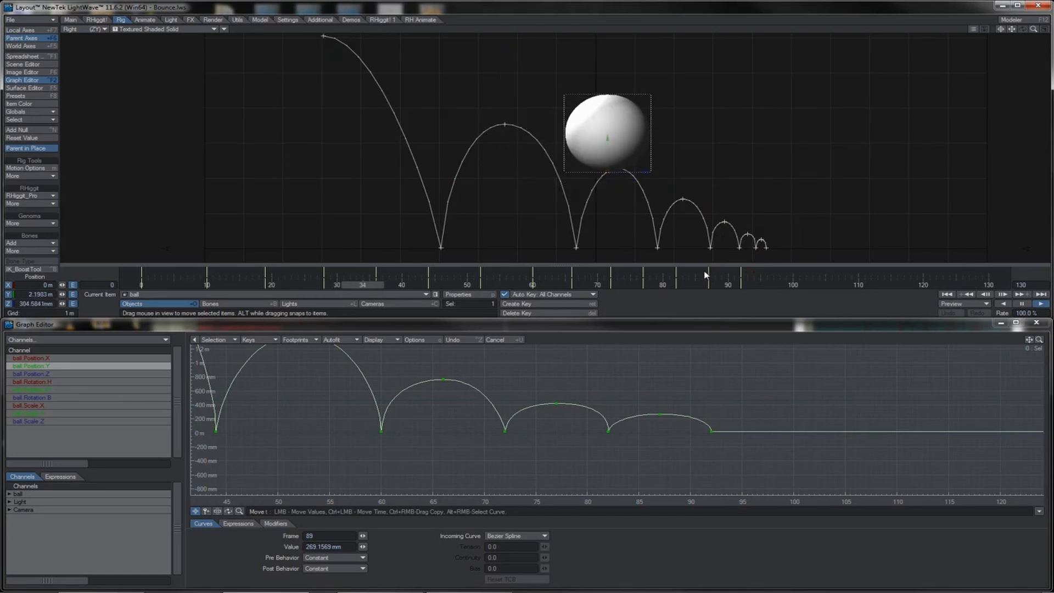
{"action": "mouse_move", "coordinate": [743, 272]}
{"action": "left_mouse_down", "text": "shift"}
{"action": "mouse_move", "coordinate": [763, 273]}
{"action": "mouse_move", "coordinate": [728, 273]}
{"action": "left_mouse_up", "text": "shift"}
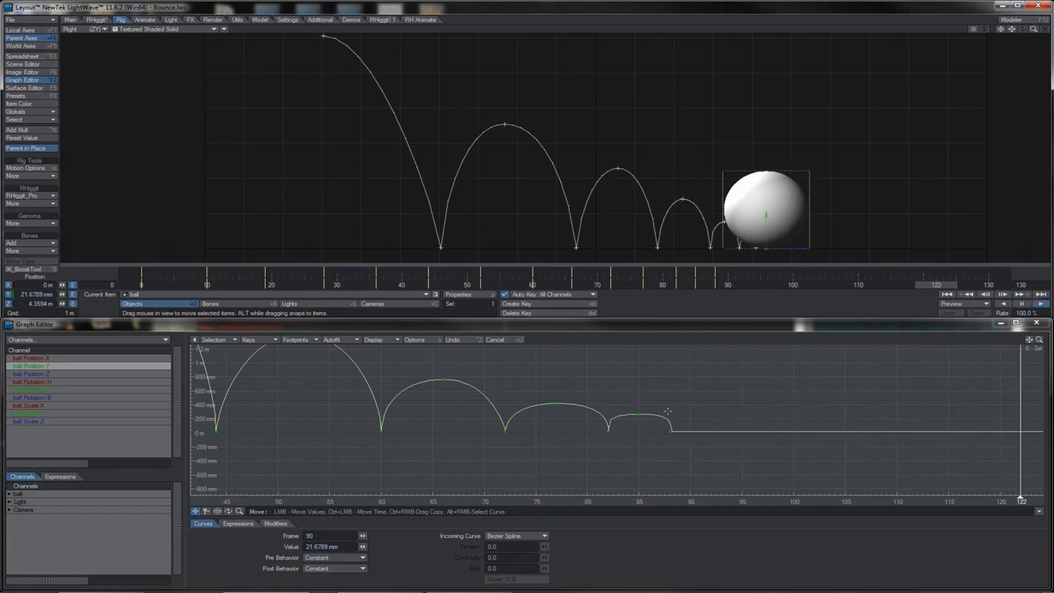
{"action": "right_click_drag", "start_coordinate": [685, 407], "coordinate": [608, 446]}
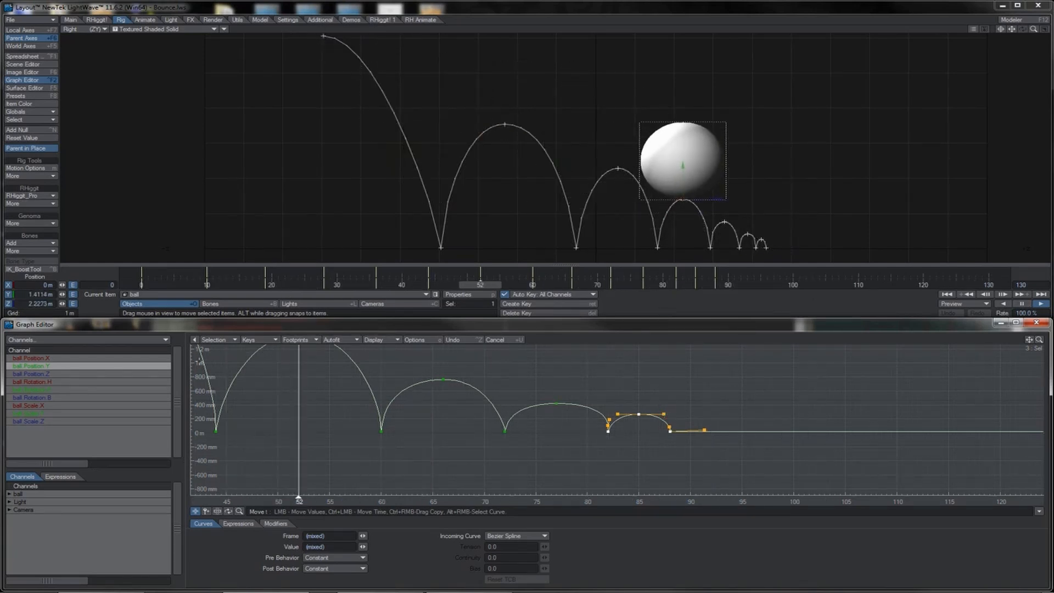
Delete every ball Position.Z key between the first key at frame 0 and the last key at frame 88
{"action": "left_click", "coordinate": [159, 374]}
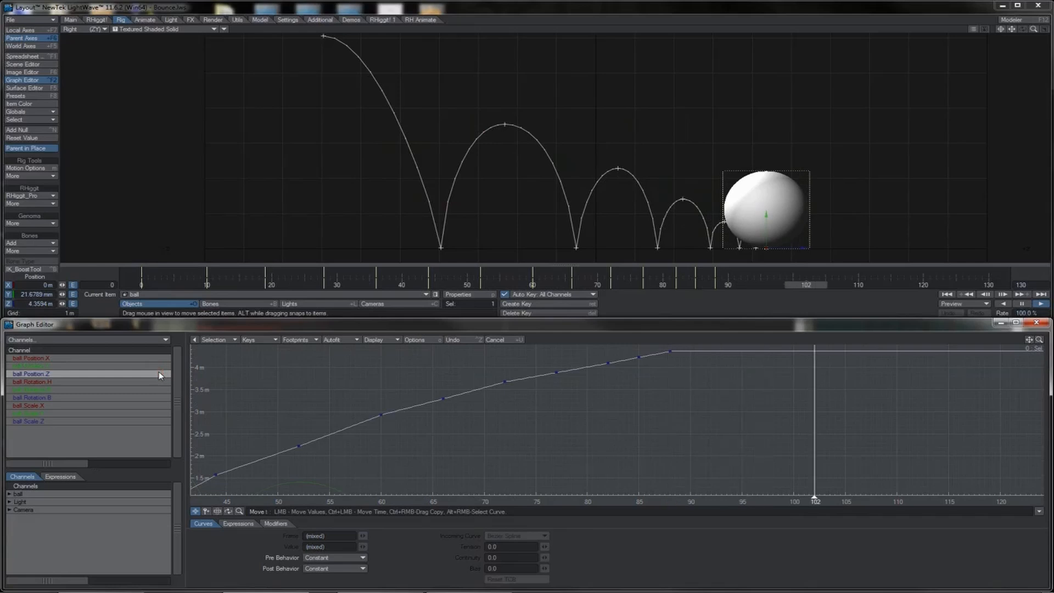
{"action": "key", "text": "a"}
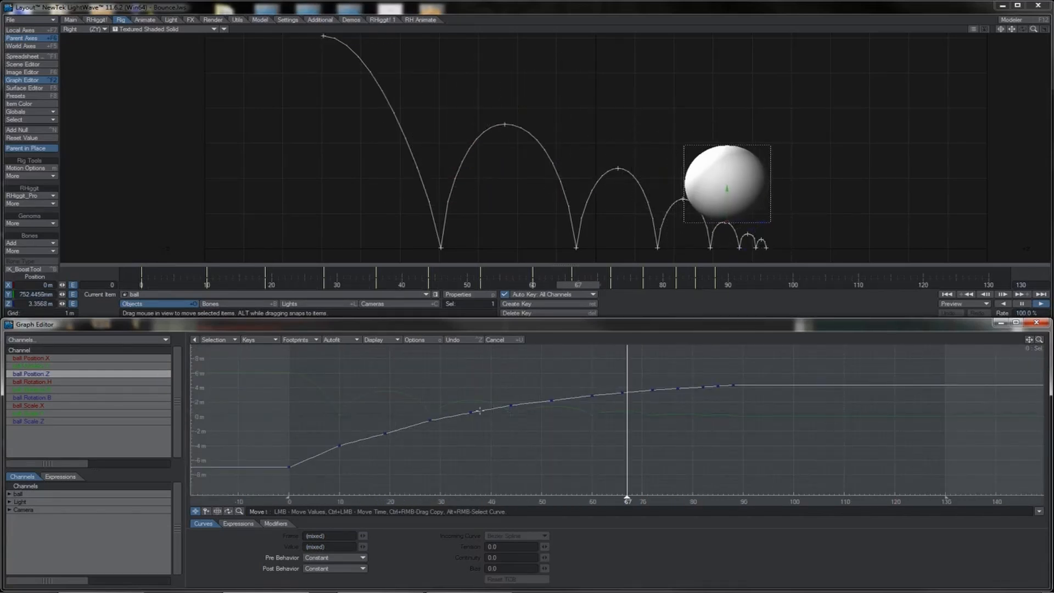
{"action": "mouse_move", "coordinate": [286, 468]}
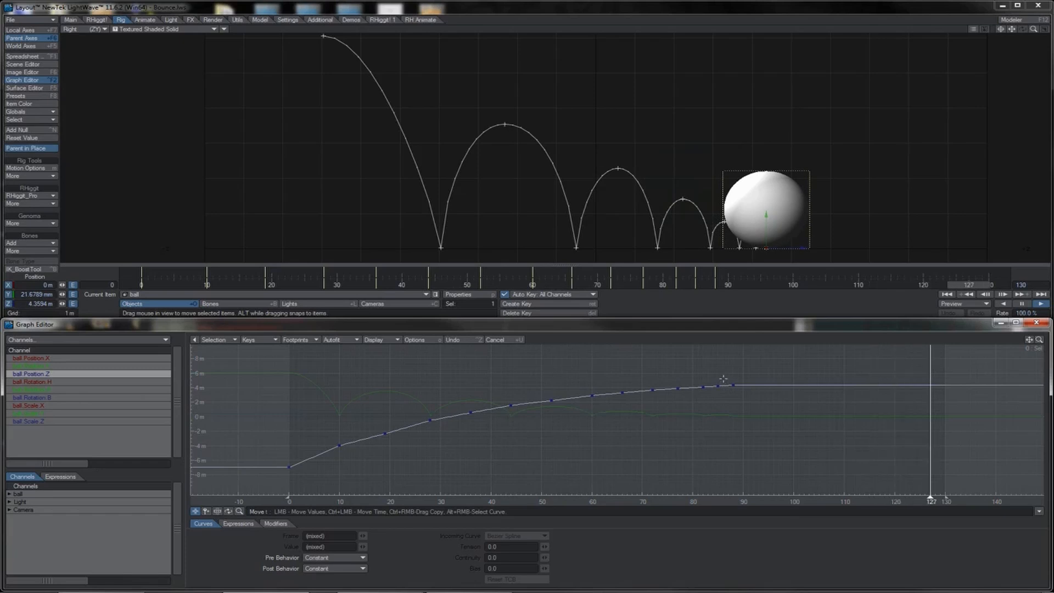
{"action": "right_click_drag", "start_coordinate": [723, 379], "coordinate": [321, 456]}
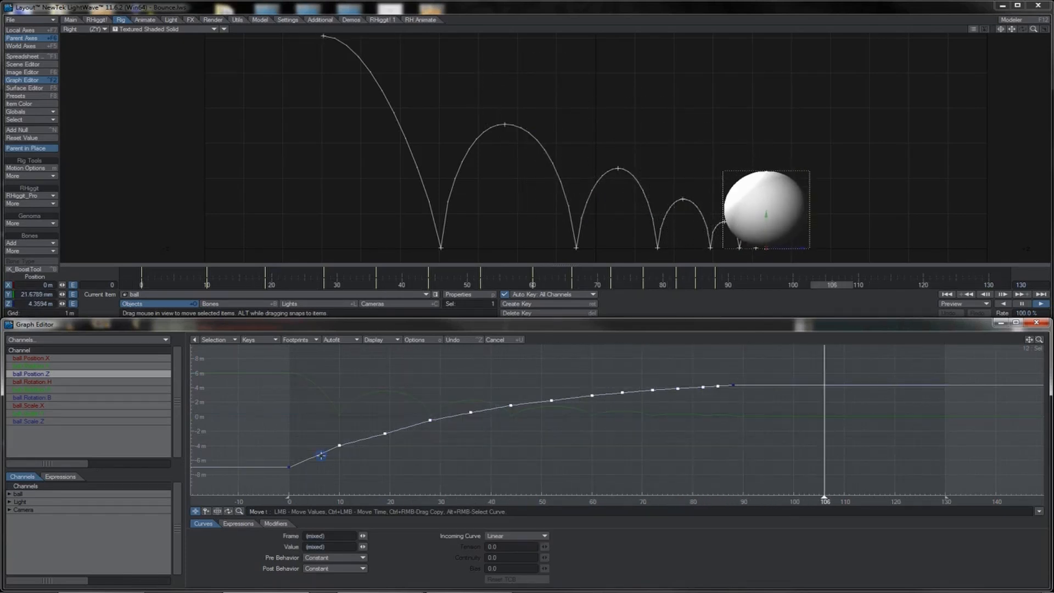
{"action": "key", "text": "Delete"}
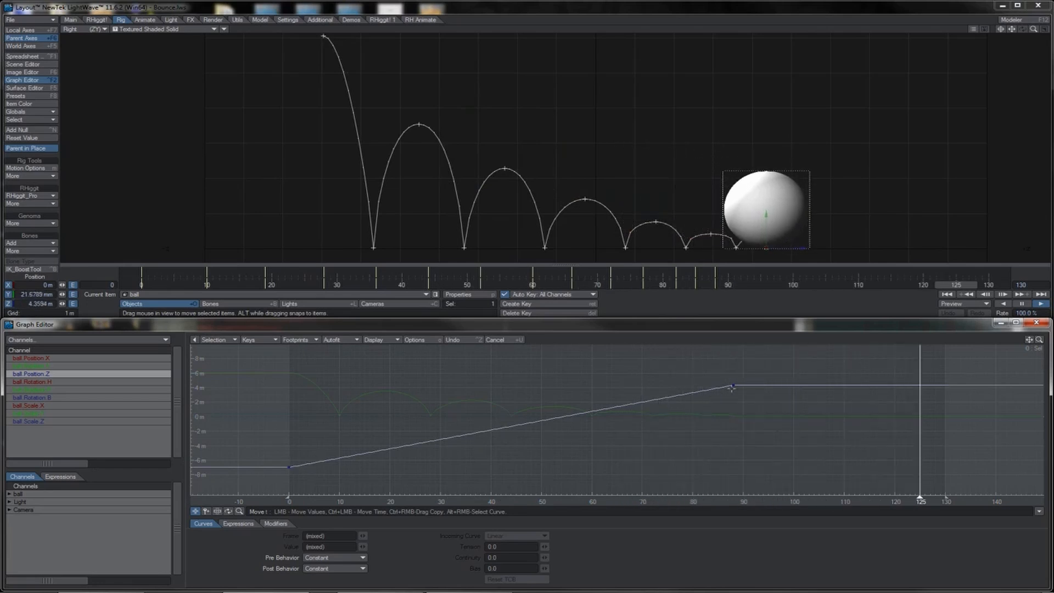
Set the incoming curve of the two remaining Position.Z keys to Bezier Spline
{"action": "right_click_drag", "start_coordinate": [746, 373], "coordinate": [277, 471]}
{"action": "left_click", "coordinate": [519, 537]}
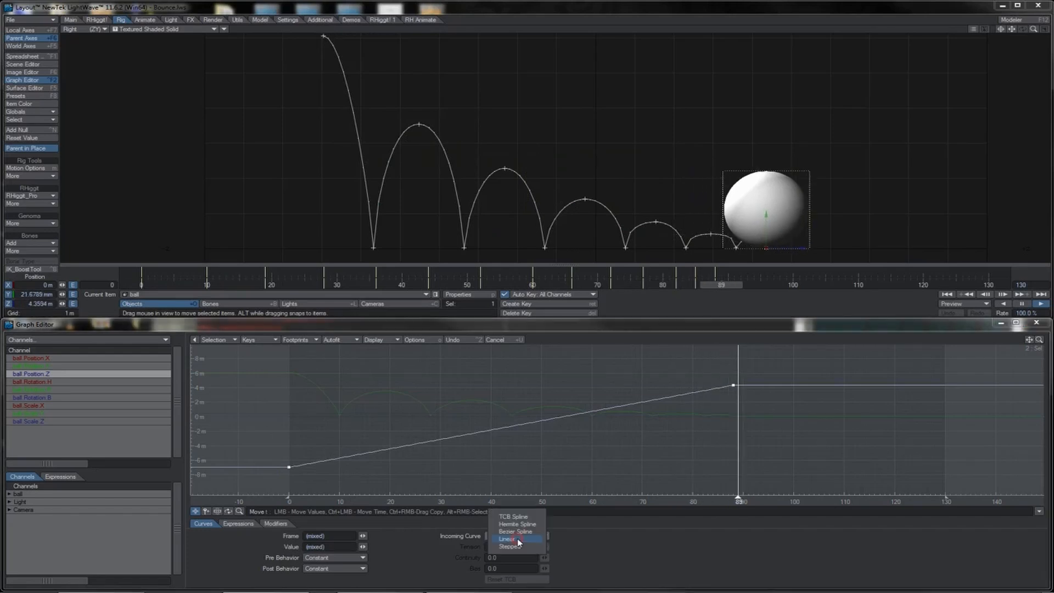
{"action": "left_click", "coordinate": [516, 531]}
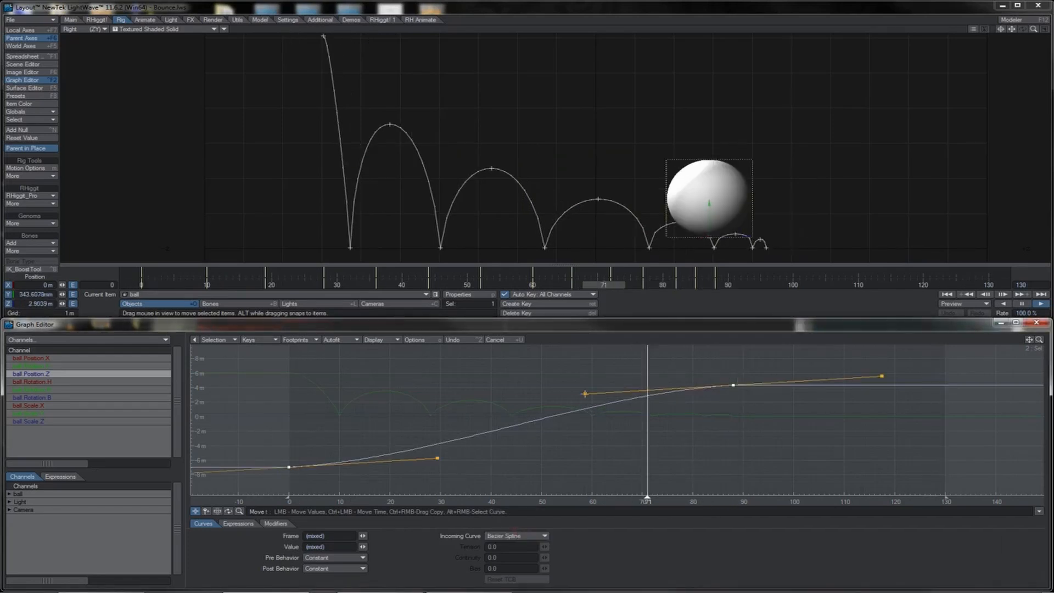
Shape the Position.Z curve with a steep outgoing handle at frame 0 and a flat, shortened handle at frame 88 for a smooth slowdown
{"action": "left_click_drag", "start_coordinate": [585, 394], "coordinate": [638, 386]}
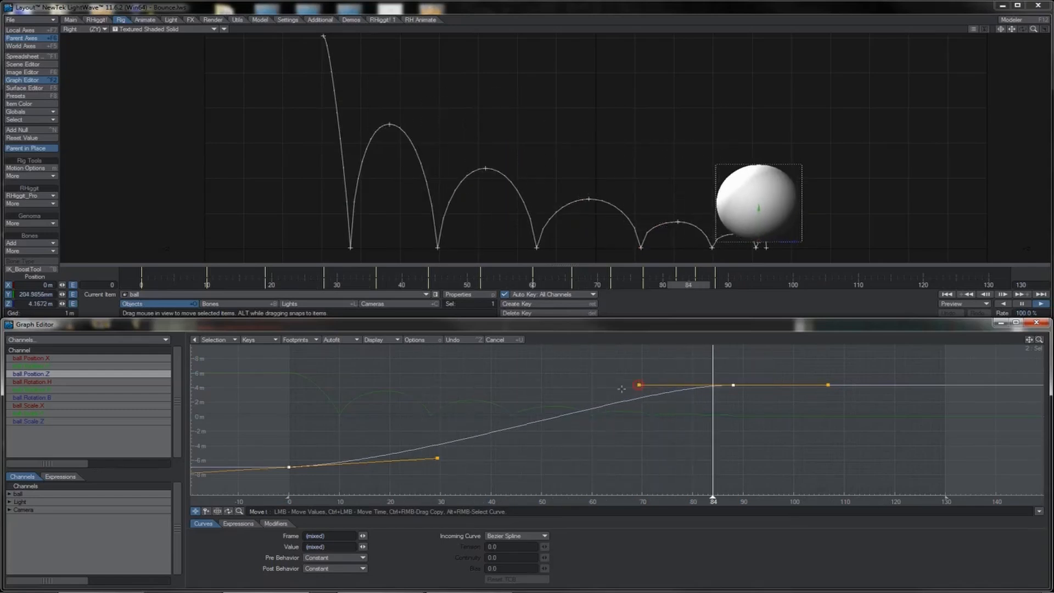
{"action": "left_click_drag", "start_coordinate": [438, 458], "coordinate": [404, 420]}
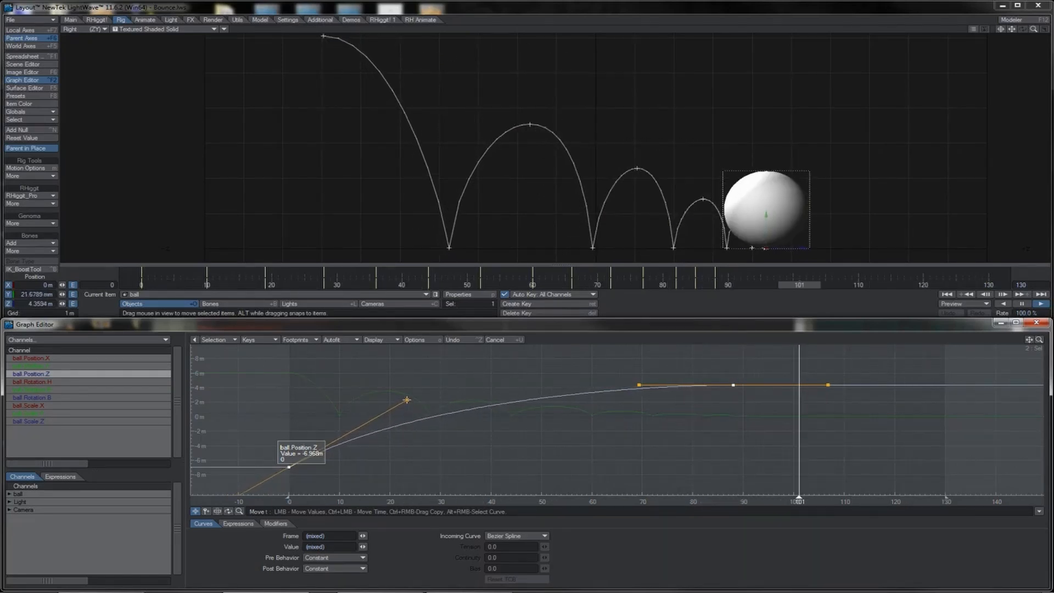
{"action": "left_click_drag", "start_coordinate": [407, 400], "coordinate": [405, 408]}
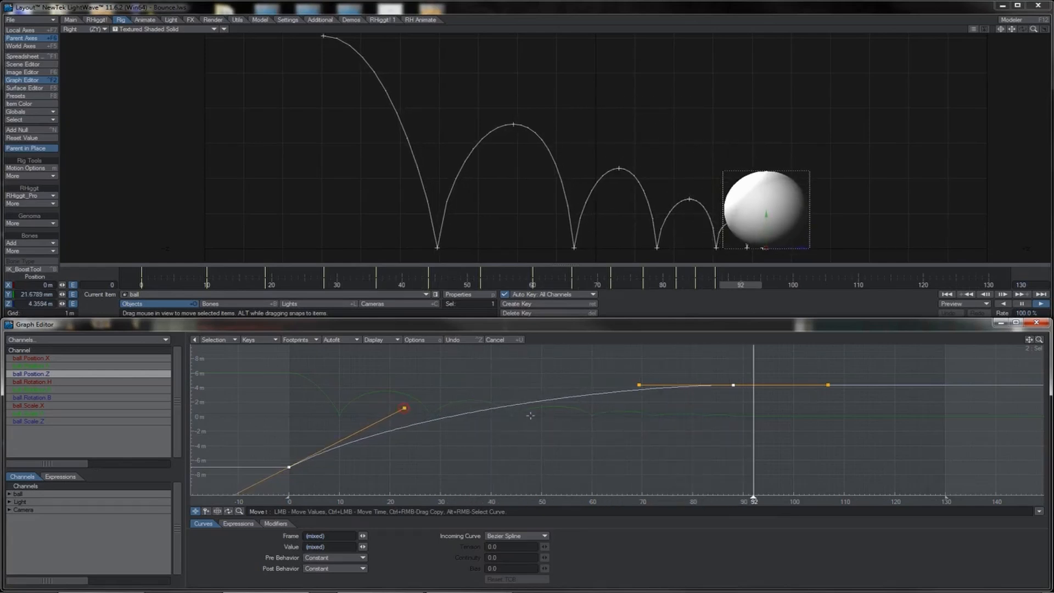
{"action": "left_click_drag", "start_coordinate": [640, 385], "coordinate": [666, 385]}
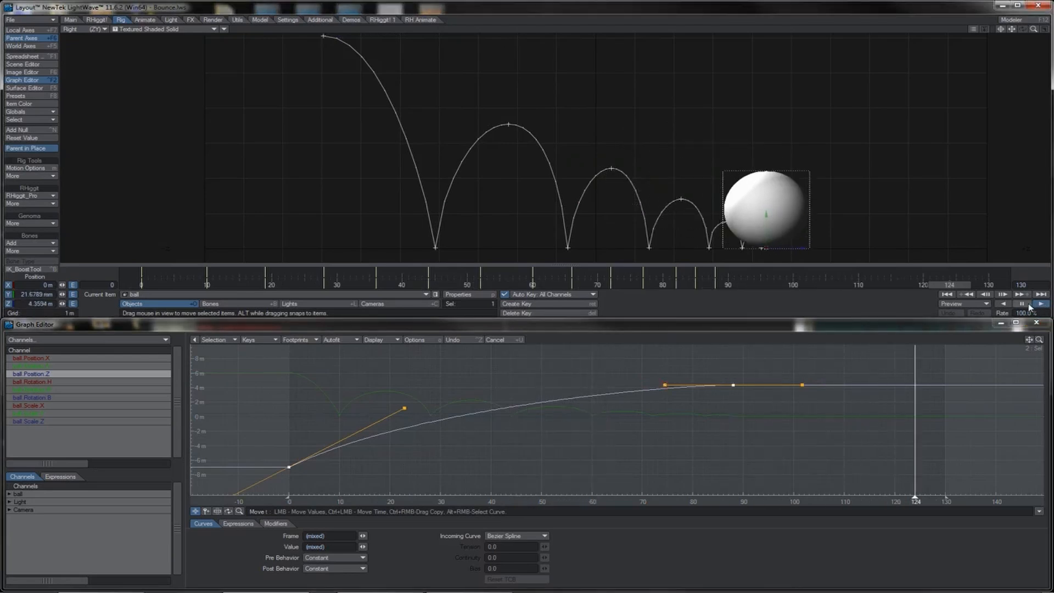
Lower the last bounce's Position.Y peak at frame 85 to about 190 mm and adjust its ground-contact handles to match
{"action": "left_click", "coordinate": [162, 366]}
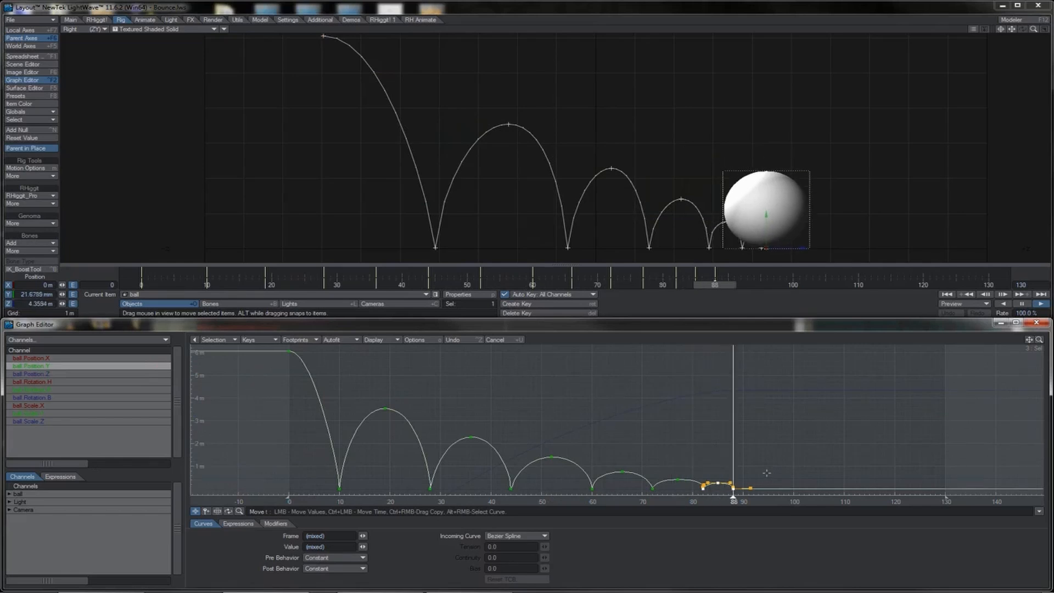
{"action": "right_click_drag", "start_coordinate": [639, 498], "coordinate": [640, 498]}
{"action": "key", "text": "shift+a"}
{"action": "right_click_drag", "start_coordinate": [767, 390], "coordinate": [755, 395]}
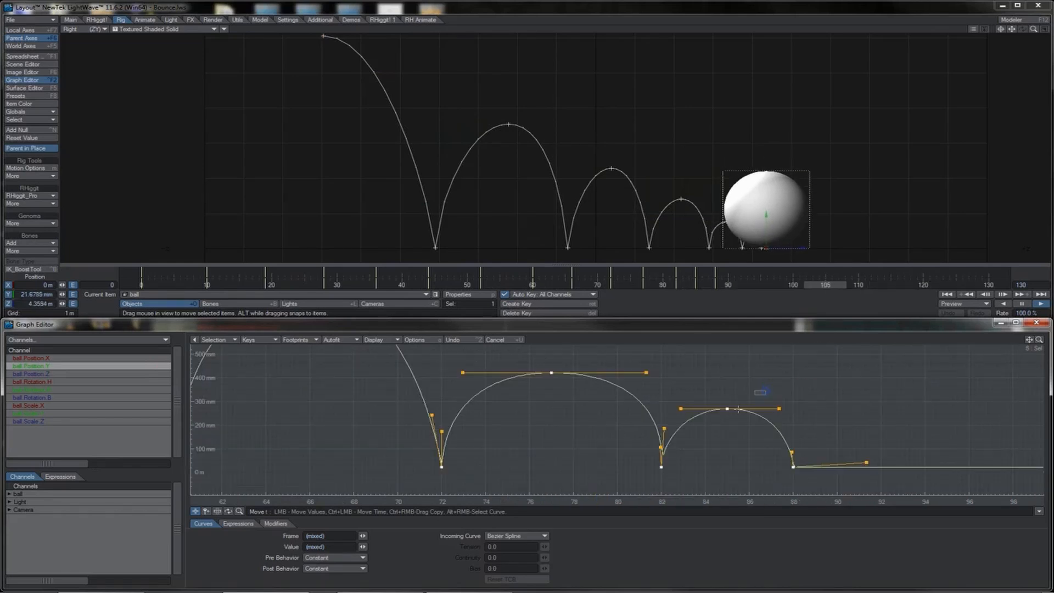
{"action": "left_click_drag", "start_coordinate": [742, 388], "coordinate": [769, 429]}
{"action": "left_click", "coordinate": [793, 466]}
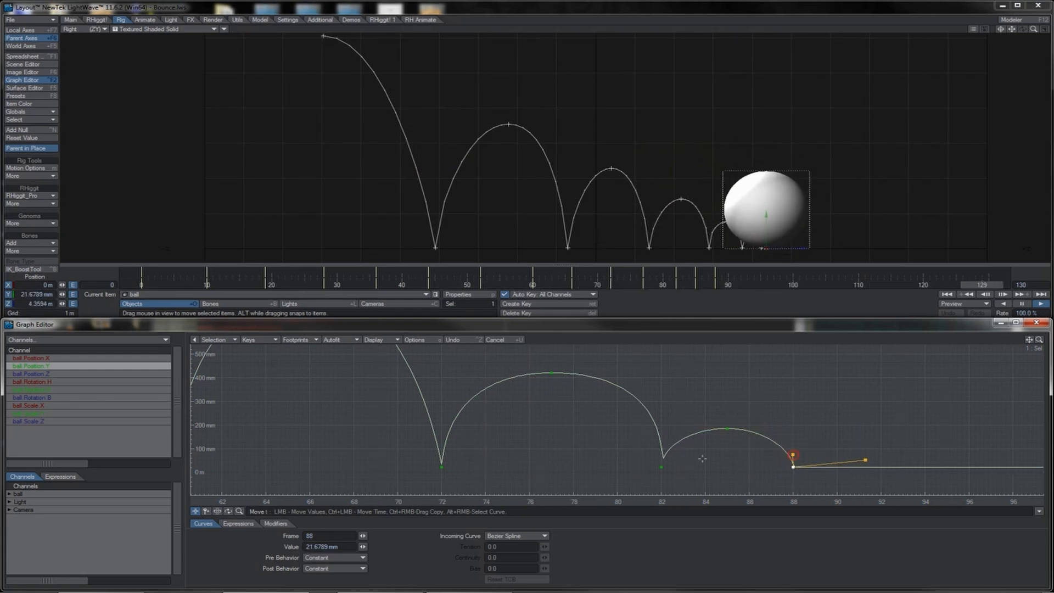
{"action": "left_click", "coordinate": [662, 467]}
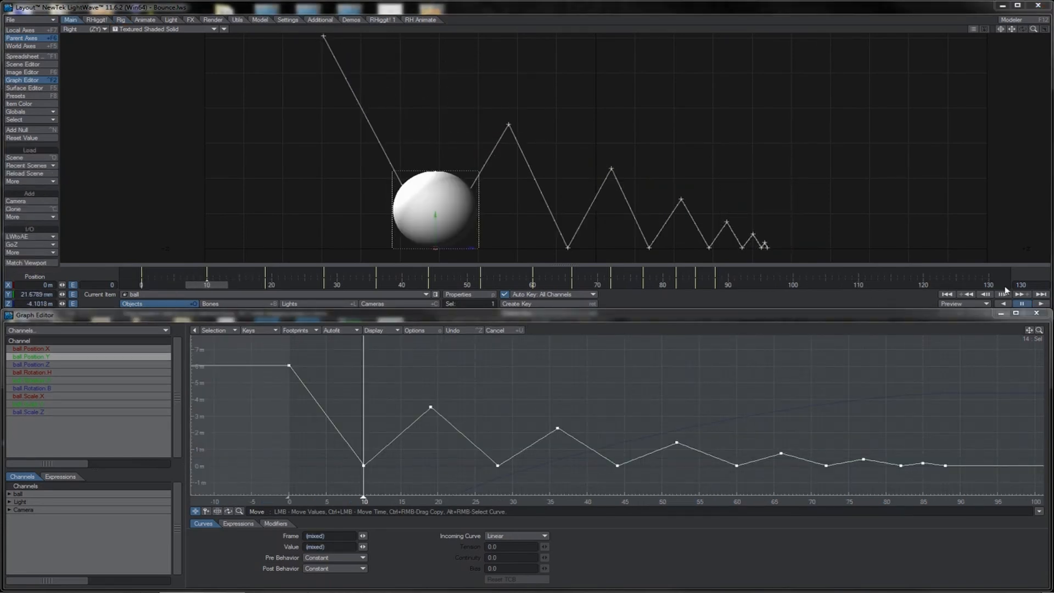
Play the ball animation with linear keys and rewind it to the start
{"action": "left_click", "coordinate": [1037, 305]}
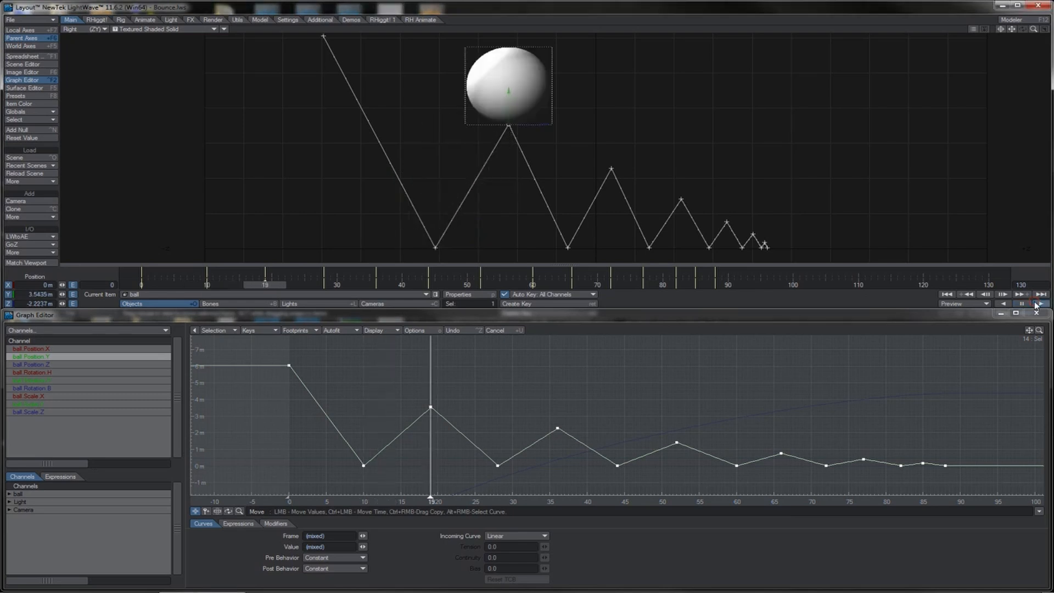
{"action": "left_click", "coordinate": [947, 295]}
{"action": "left_click", "coordinate": [947, 295]}
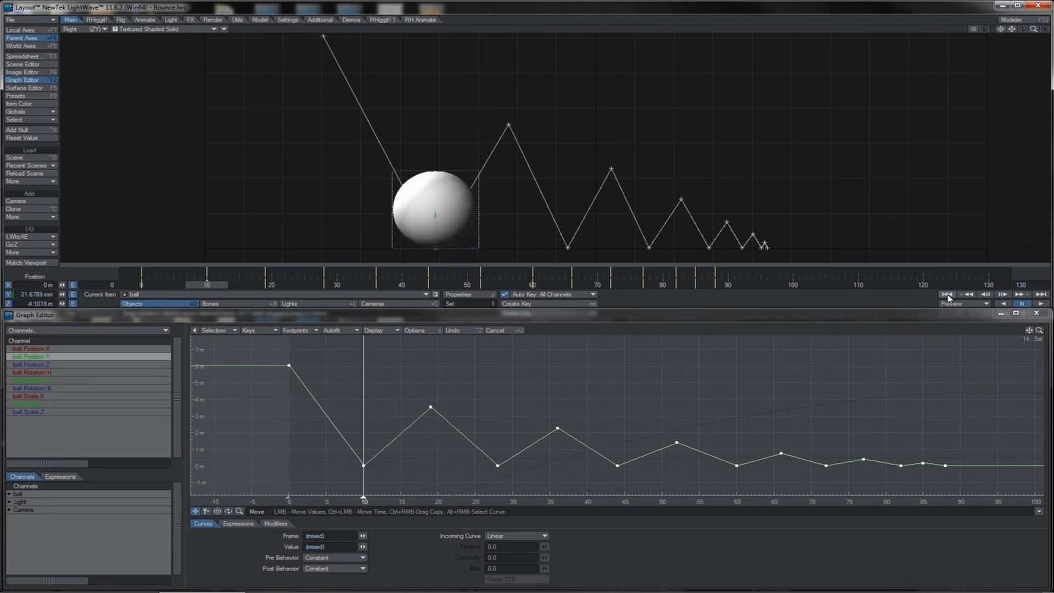
Hold the first ground contact across frames 10 and 11, with the following bounce keys shifted one frame later
{"action": "left_click", "coordinate": [948, 297]}
{"action": "key", "text": "Return"}
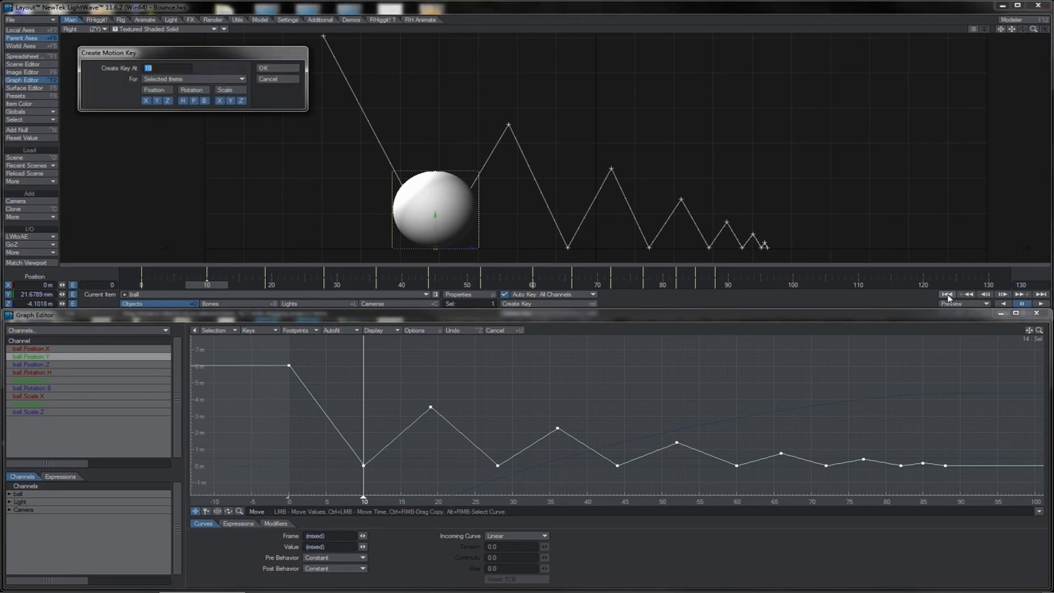
{"action": "key", "text": "Return"}
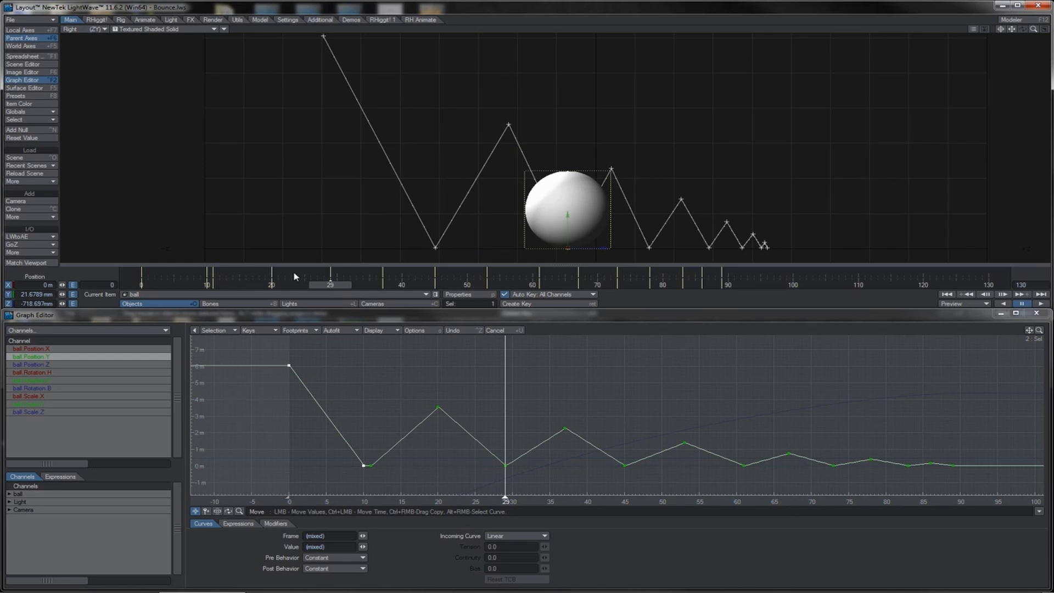
Create a motion key for the ball at frame 30 that repeats the ground contact from frame 29
{"action": "key", "text": "Return"}
{"action": "type", "text": "30"}
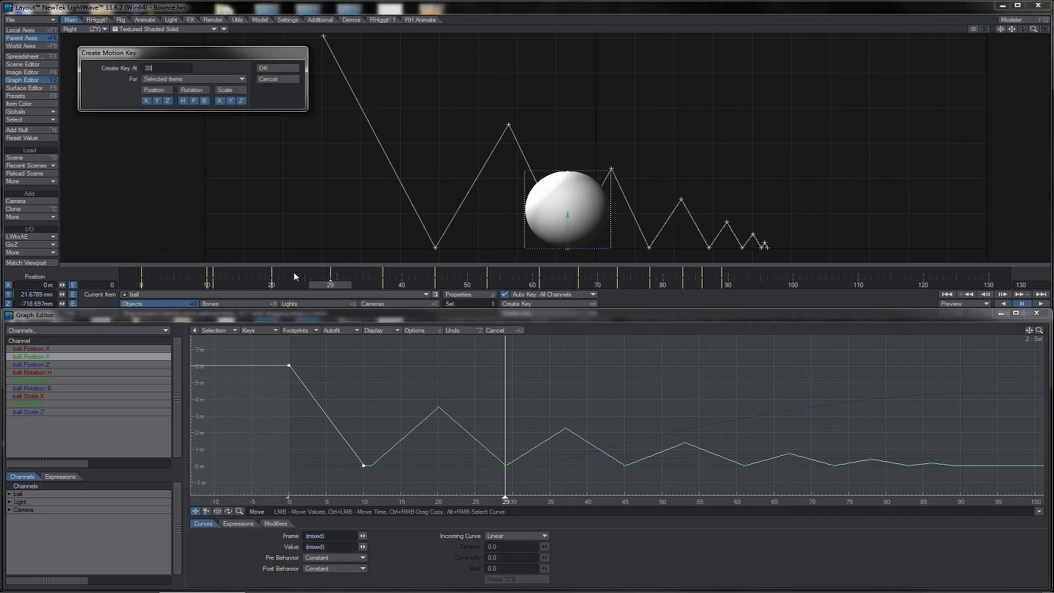
{"action": "key", "text": "Return"}
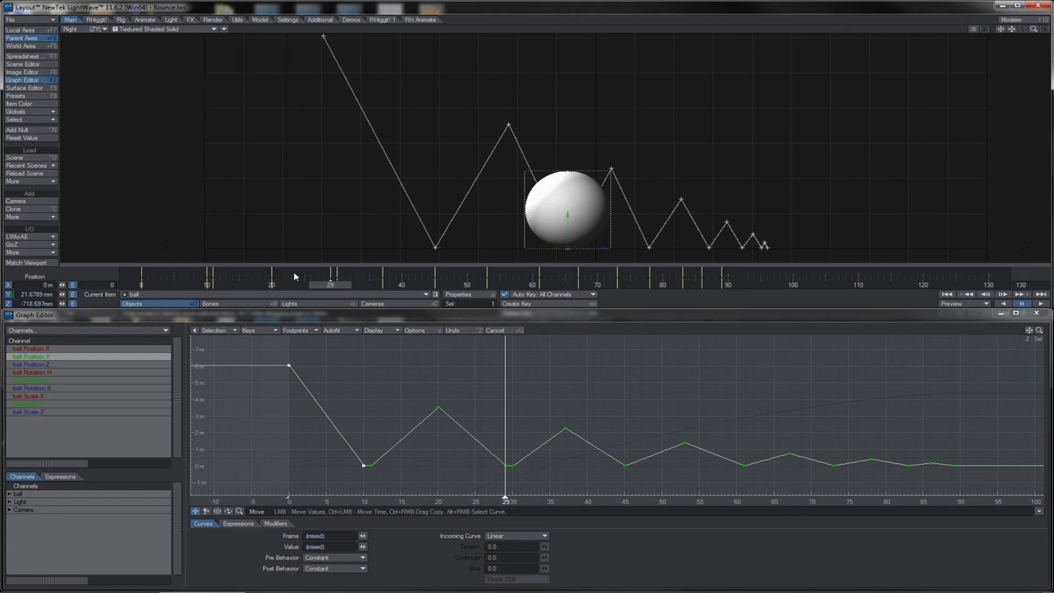
Shift all ball keys after frame 30 one frame later, placing the next ground contact at frame 46
{"action": "left_click", "coordinate": [377, 273]}
{"action": "left_click", "coordinate": [383, 273]}
{"action": "left_click_drag", "start_coordinate": [383, 273], "coordinate": [390, 273]}
{"action": "left_click", "coordinate": [442, 285]}
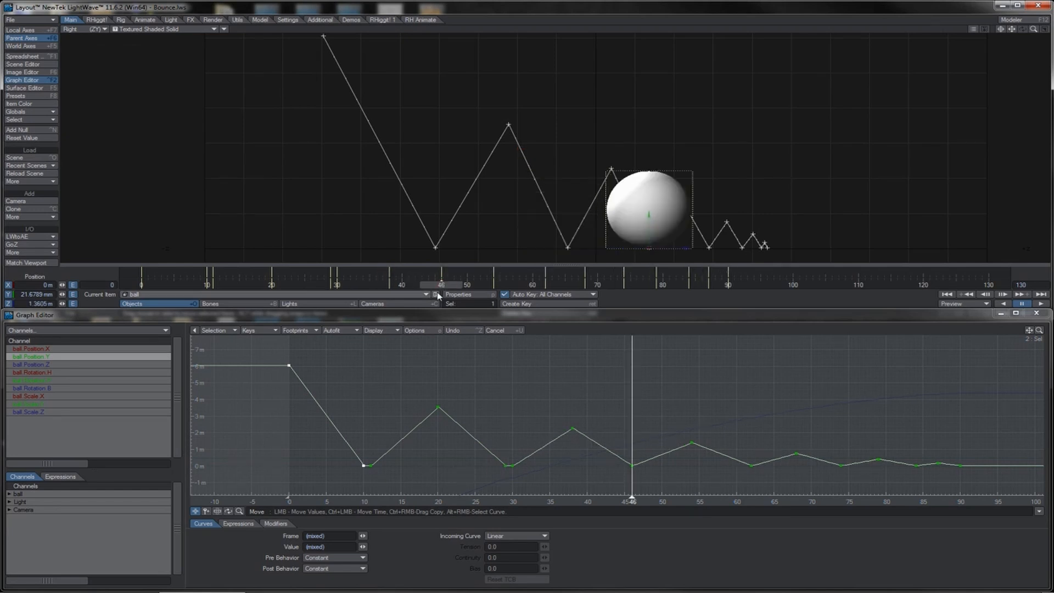
Repeat the frame 46 ground contact at frame 47 and shift the following bounce keys later, holding the remaining contacts the same way
{"action": "key", "text": "Return"}
{"action": "type", "text": "47"}
{"action": "key", "text": "Return"}
{"action": "mouse_move", "coordinate": [483, 270]}
{"action": "left_mouse_down", "text": "shift"}
{"action": "mouse_move", "coordinate": [771, 273]}
{"action": "mouse_move", "coordinate": [495, 272]}
{"action": "left_mouse_up", "text": "shift"}
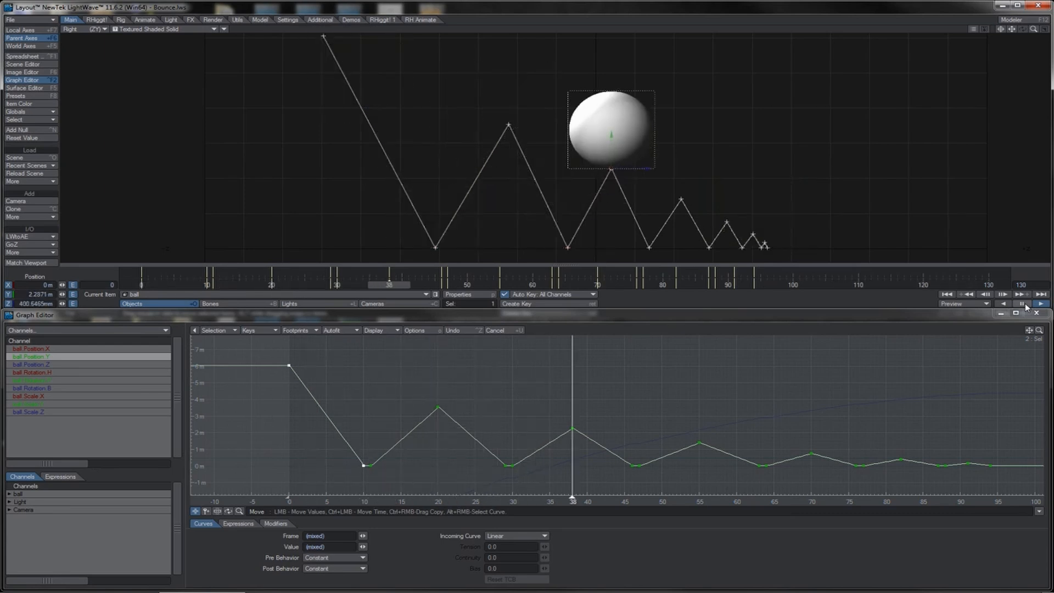
Stop playback and examine the ball's Position.Z keys around the first bounces for flat spots at the contacts
{"action": "left_click", "coordinate": [1023, 303]}
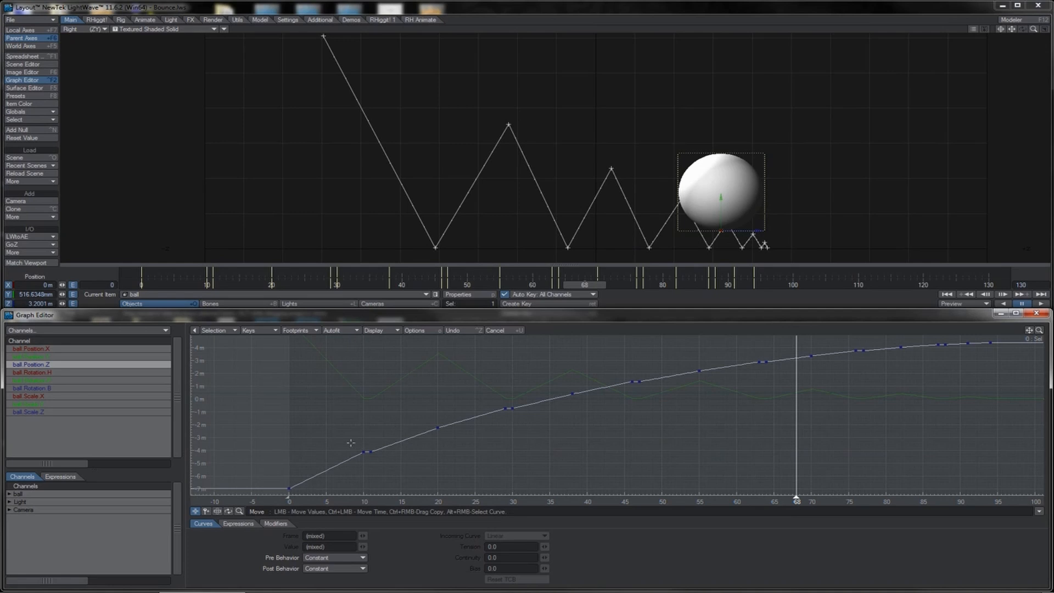
{"action": "right_click_drag", "start_coordinate": [351, 440], "coordinate": [386, 458]}
{"action": "right_click_drag", "start_coordinate": [401, 411], "coordinate": [460, 449]}
{"action": "right_click_drag", "start_coordinate": [478, 391], "coordinate": [519, 415]}
{"action": "right_click_drag", "start_coordinate": [552, 382], "coordinate": [583, 405]}
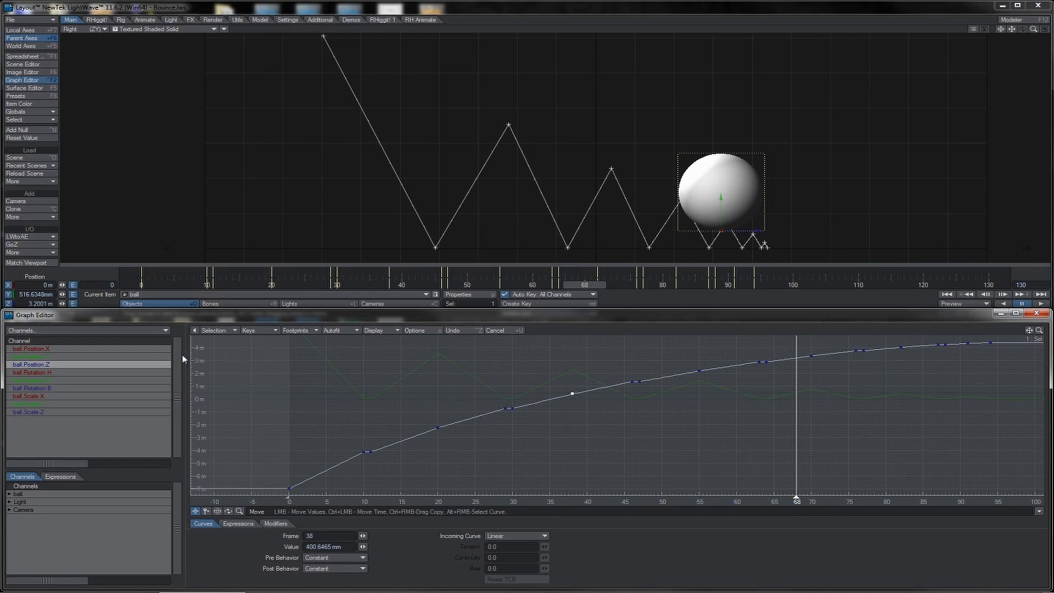
{"action": "left_click", "coordinate": [157, 357]}
Try to stretch the ball vertically at frame 9 with the Squash tool, to a Y scale of about 0.532
{"action": "mouse_move", "coordinate": [585, 285]}
{"action": "left_mouse_down"}
{"action": "mouse_move", "coordinate": [141, 285]}
{"action": "mouse_move", "coordinate": [238, 285]}
{"action": "mouse_move", "coordinate": [200, 285]}
{"action": "left_mouse_up"}
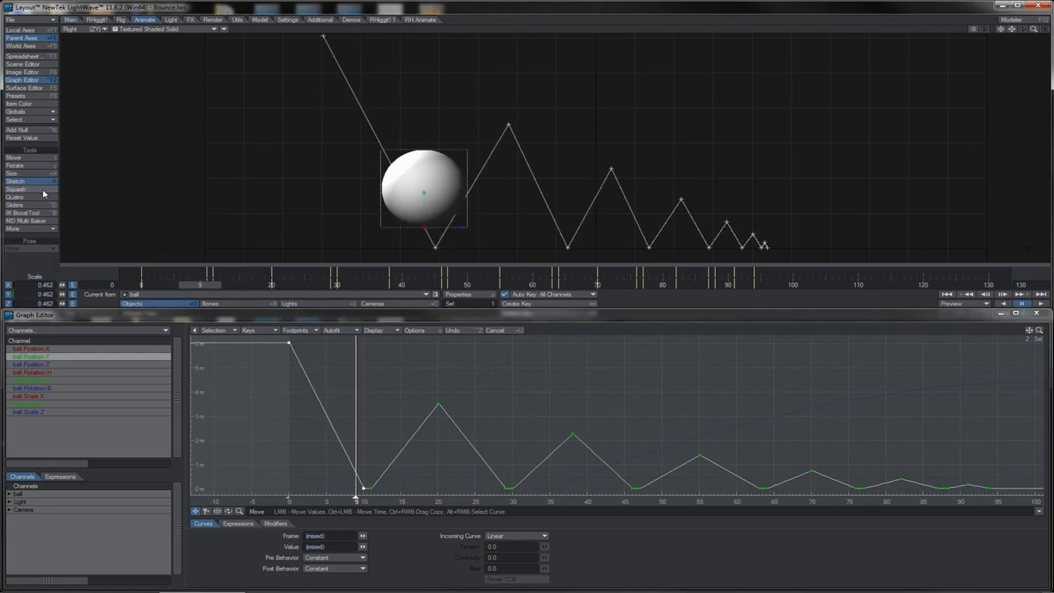
{"action": "left_click", "coordinate": [42, 190]}
{"action": "left_click_drag", "start_coordinate": [425, 192], "coordinate": [478, 192]}
{"action": "left_click_drag", "start_coordinate": [425, 223], "coordinate": [523, 152]}
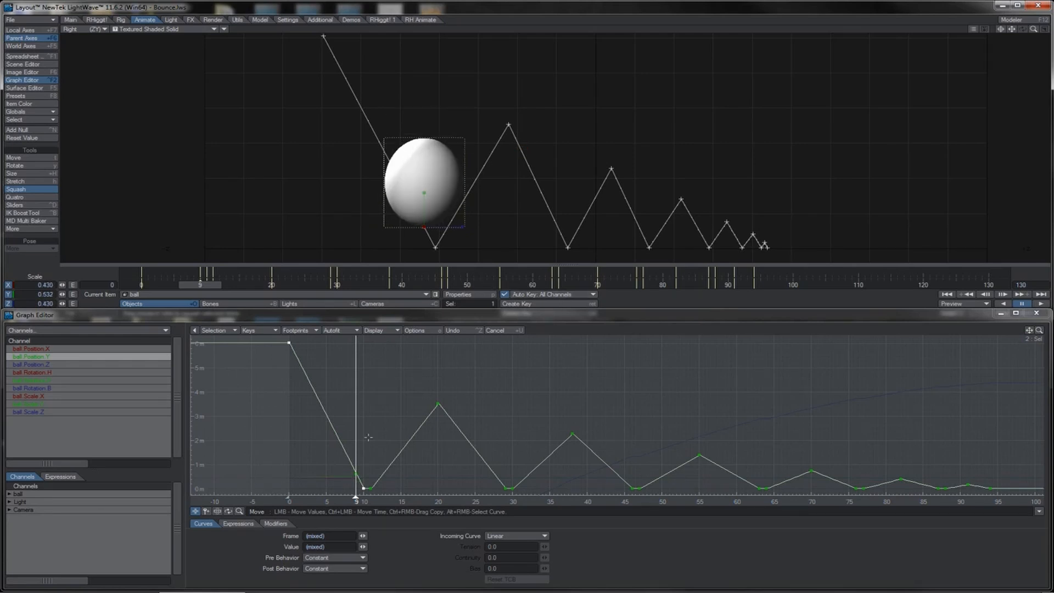
Delete the ball's motion key at frame 9
{"action": "left_click", "coordinate": [344, 481]}
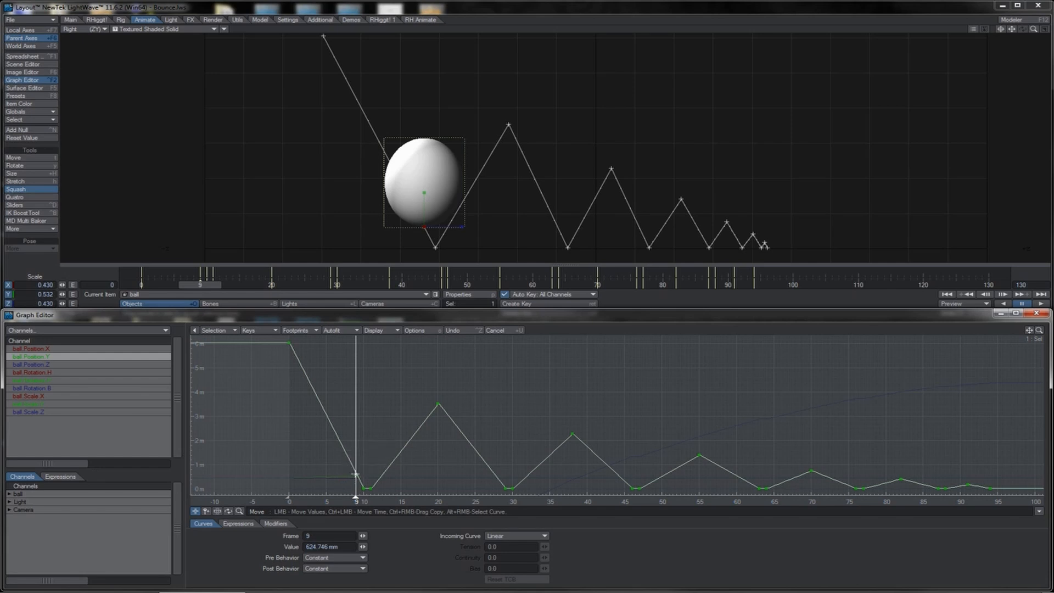
{"action": "mouse_move", "coordinate": [356, 474]}
{"action": "left_click", "coordinate": [293, 12]}
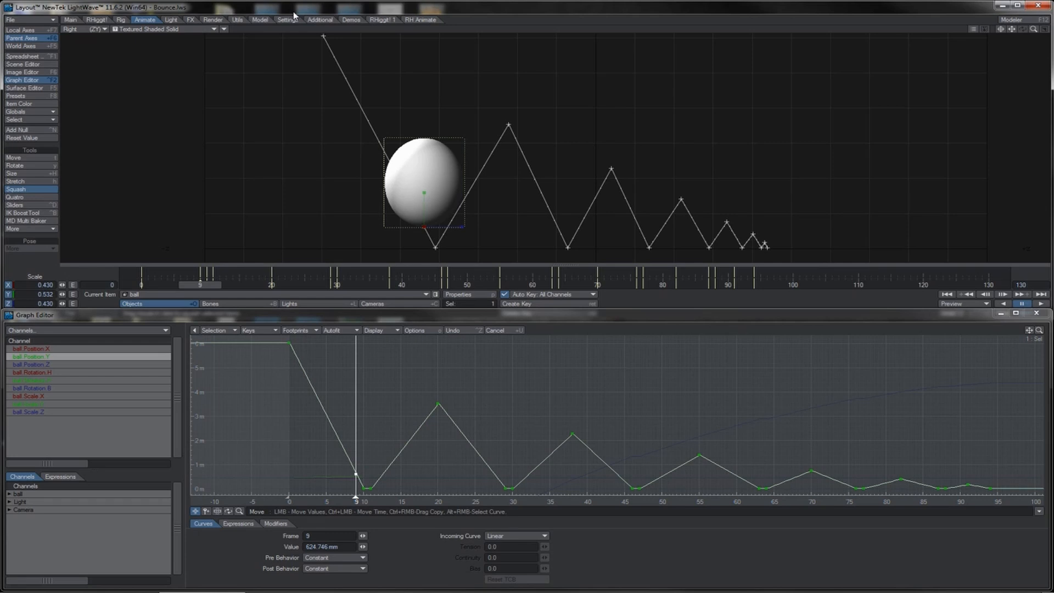
{"action": "key", "text": "Delete"}
{"action": "key", "text": "Return"}
Set Auto Key to Modified channels and stretch the ball at frame 9 to a Y scale of about 0.602
{"action": "left_click", "coordinate": [572, 297]}
{"action": "left_click", "coordinate": [586, 290]}
{"action": "key", "text": "Right"}
{"action": "key", "text": "Left"}
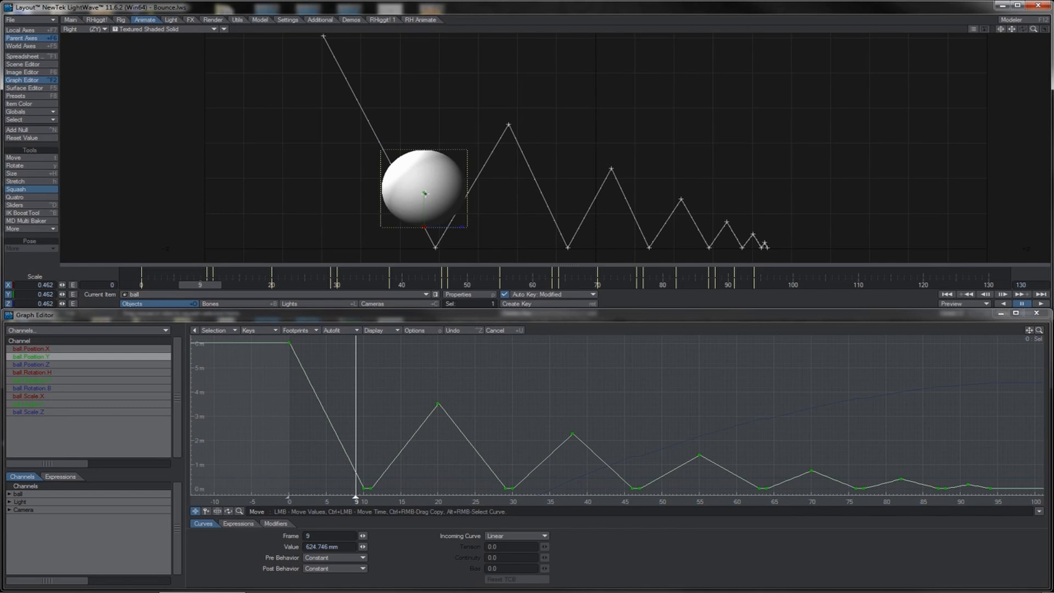
{"action": "left_click_drag", "start_coordinate": [425, 193], "coordinate": [462, 194]}
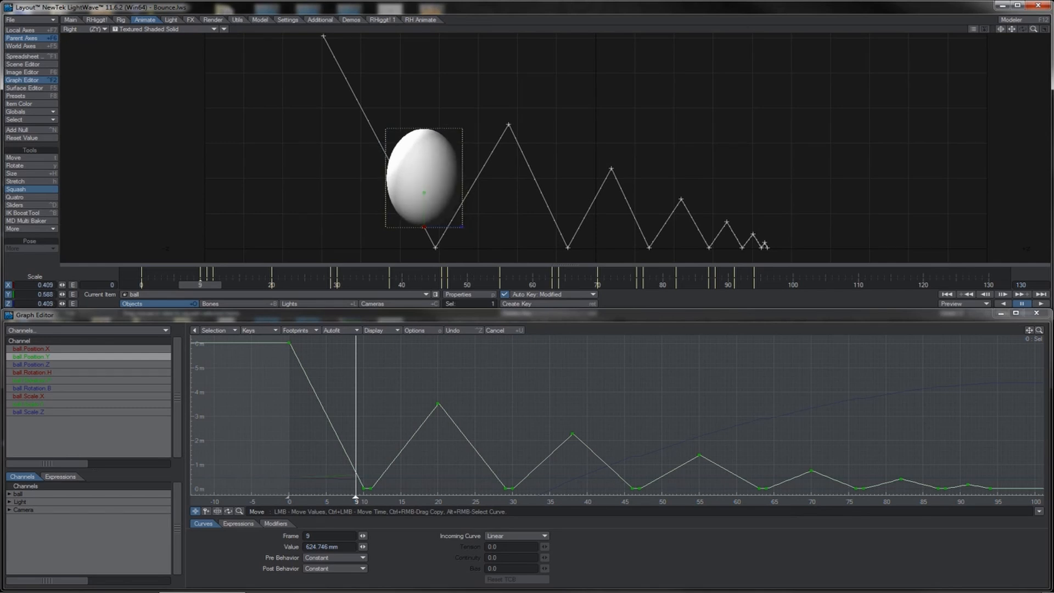
{"action": "left_click_drag", "start_coordinate": [425, 193], "coordinate": [425, 194]}
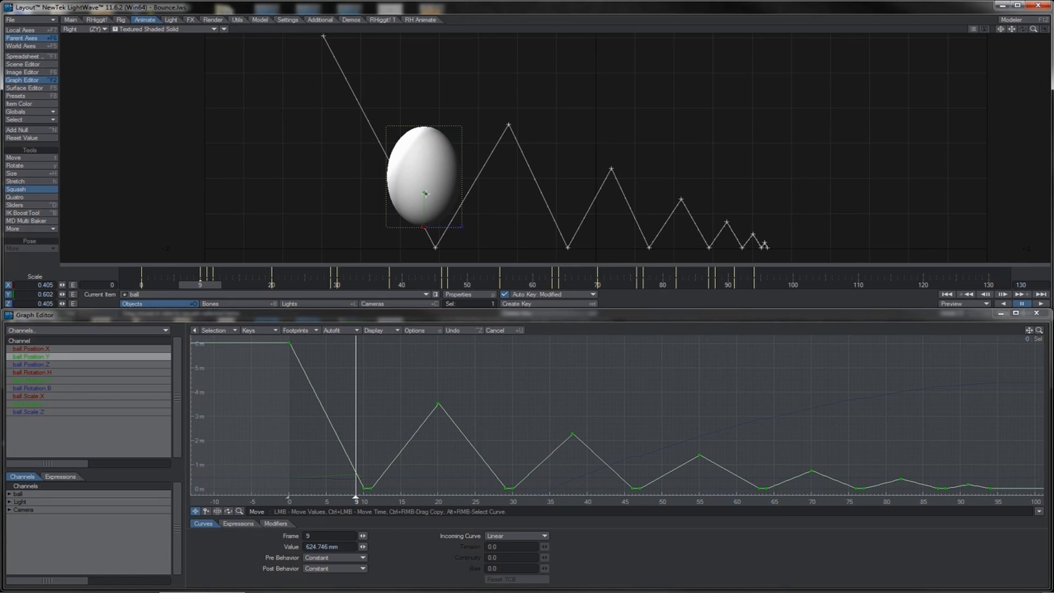
Squash the ball at frame 11 to a Y scale of about 0.336
{"action": "key", "text": "Right"}
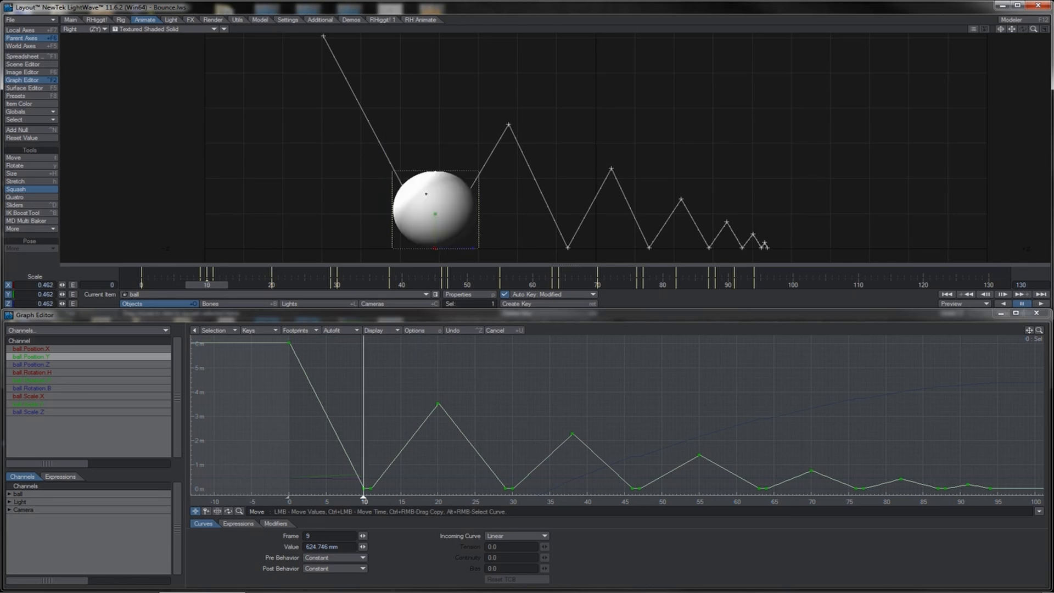
{"action": "key", "text": "Right"}
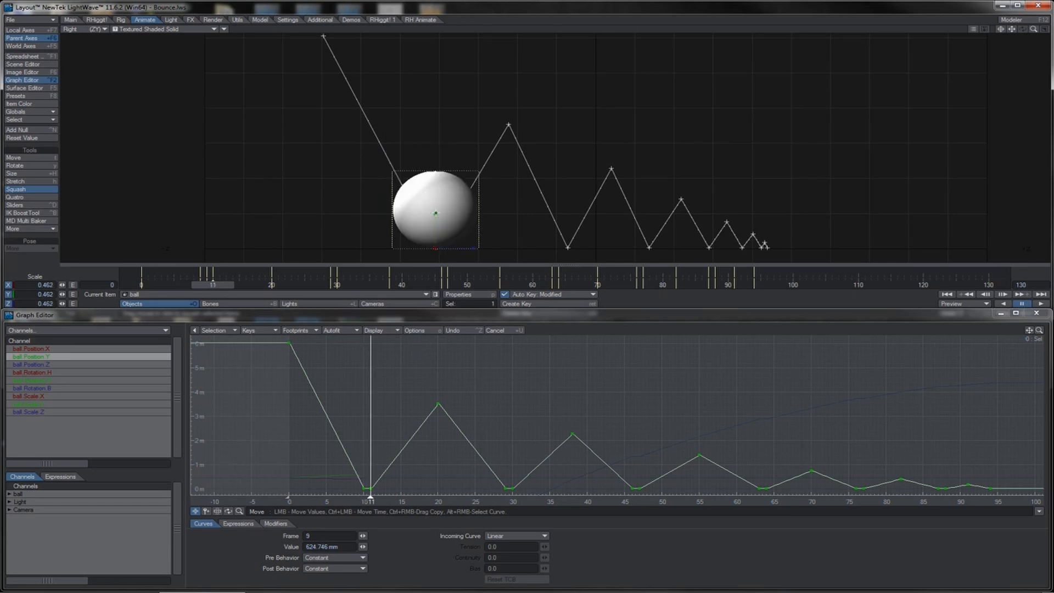
{"action": "left_click_drag", "start_coordinate": [436, 213], "coordinate": [436, 234]}
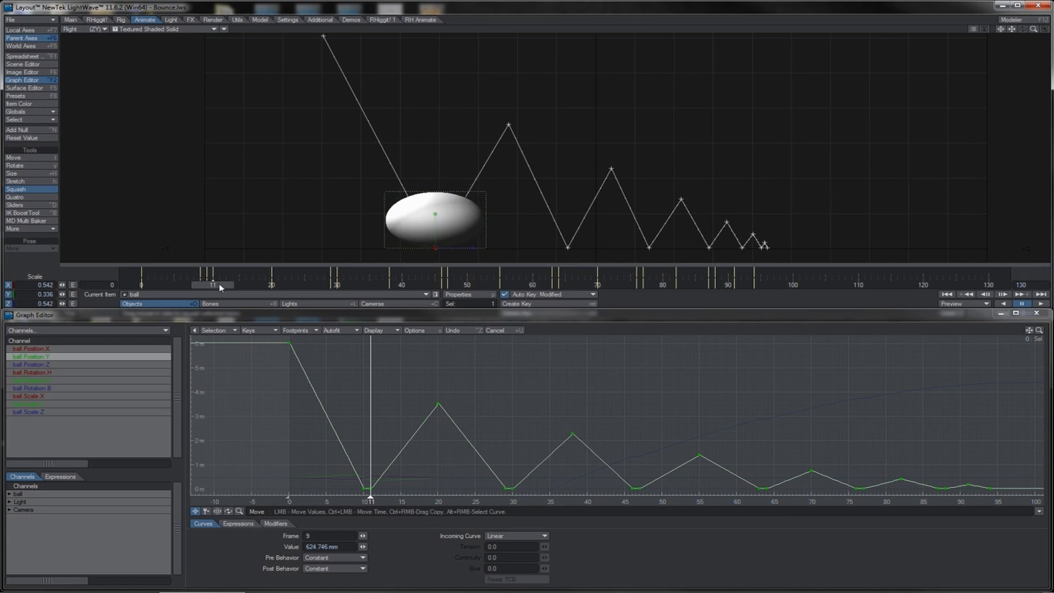
Delete the ball's Scale X, Y and Z keys at frame 10 and from frame 20 onward
{"action": "mouse_move", "coordinate": [216, 285]}
{"action": "left_mouse_down"}
{"action": "mouse_move", "coordinate": [194, 284]}
{"action": "mouse_move", "coordinate": [208, 284]}
{"action": "left_mouse_up"}
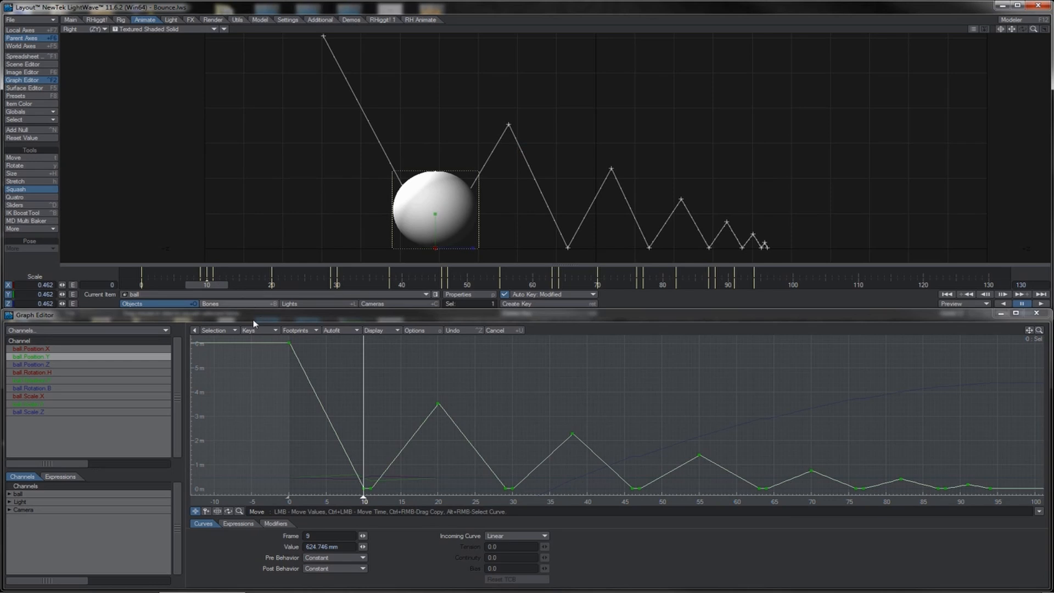
{"action": "left_click", "coordinate": [86, 405]}
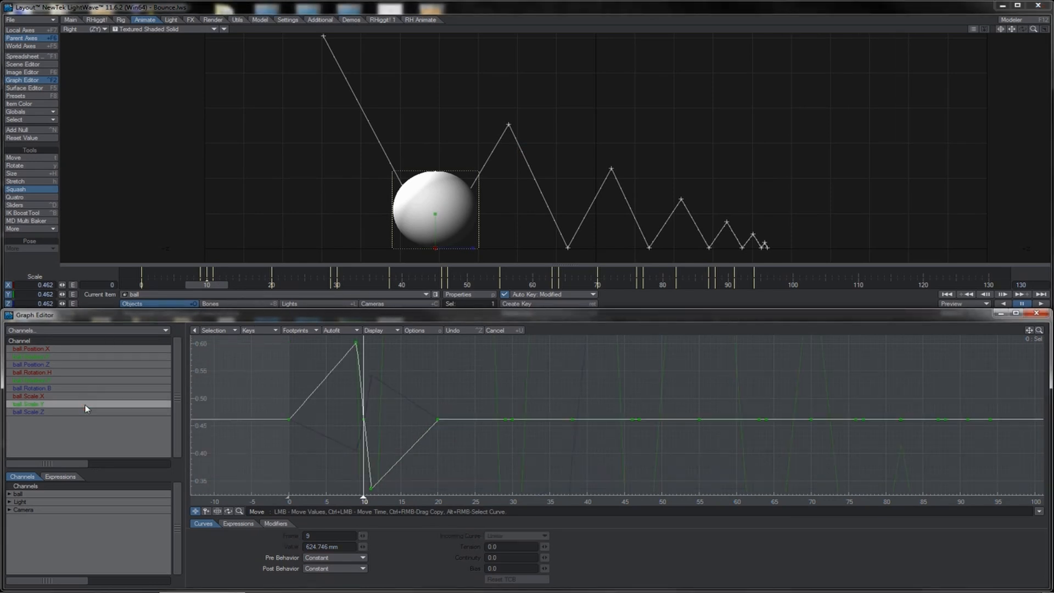
{"action": "left_click", "coordinate": [88, 396]}
{"action": "left_click", "coordinate": [85, 412], "text": "shift"}
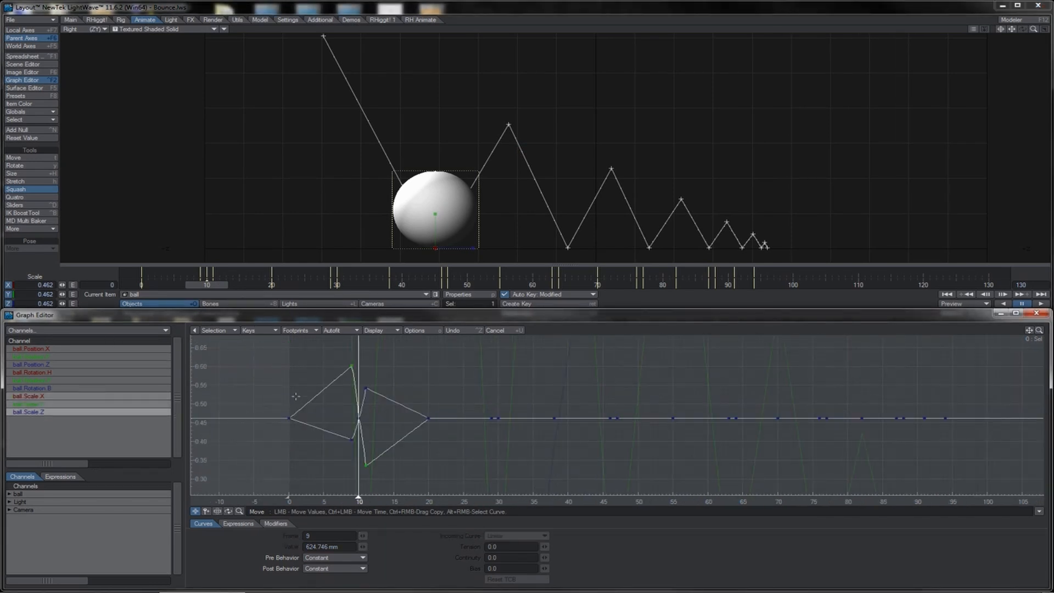
{"action": "right_click_drag", "start_coordinate": [367, 415], "coordinate": [348, 424]}
{"action": "key", "text": "Delete"}
{"action": "right_click_drag", "start_coordinate": [406, 385], "coordinate": [965, 445]}
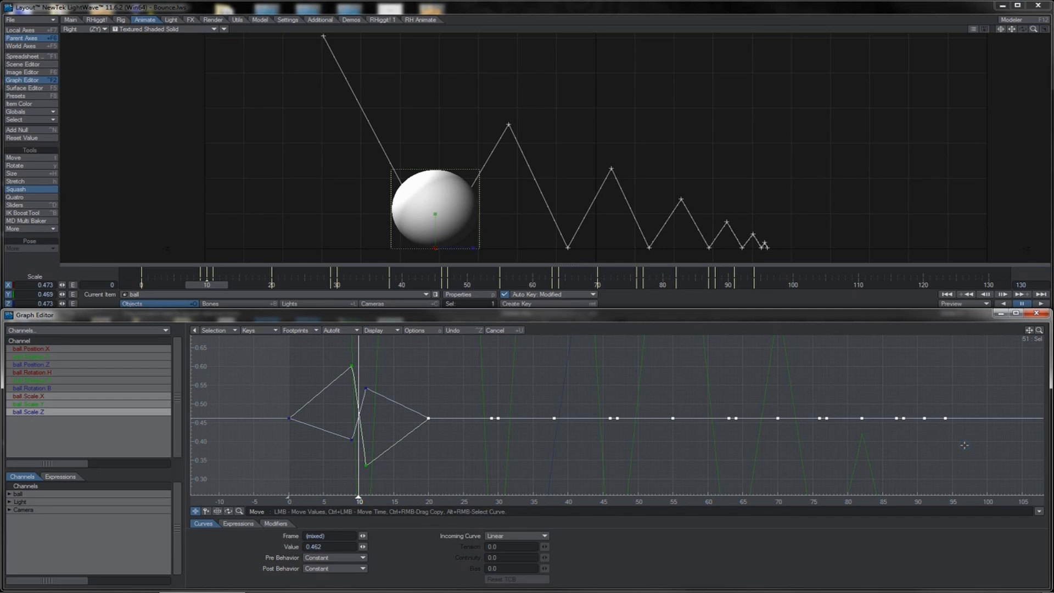
{"action": "key", "text": "Delete"}
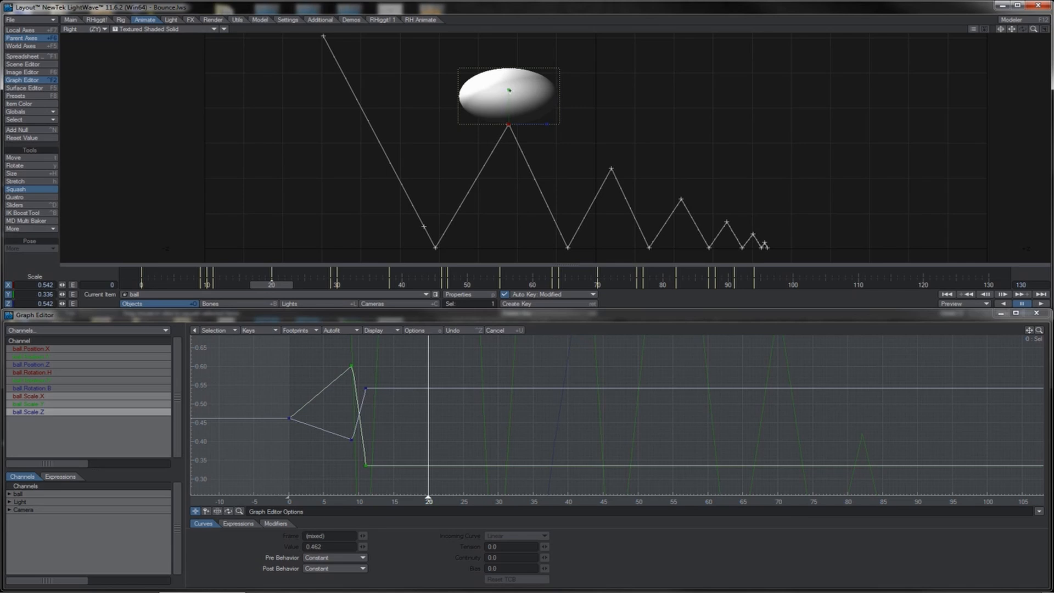
Key the ball's squash at a Y scale of about 0.364 for frames 20 and 30, and 0.378 for frames 38 and 47
{"action": "left_click_drag", "start_coordinate": [510, 90], "coordinate": [506, 89]}
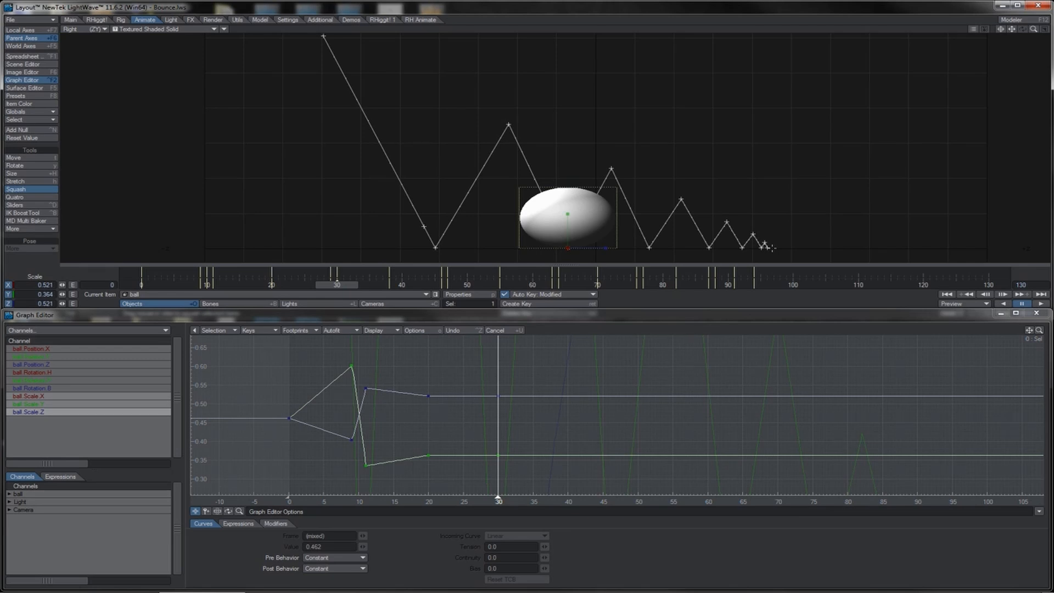
{"action": "key", "text": "shift+Right"}
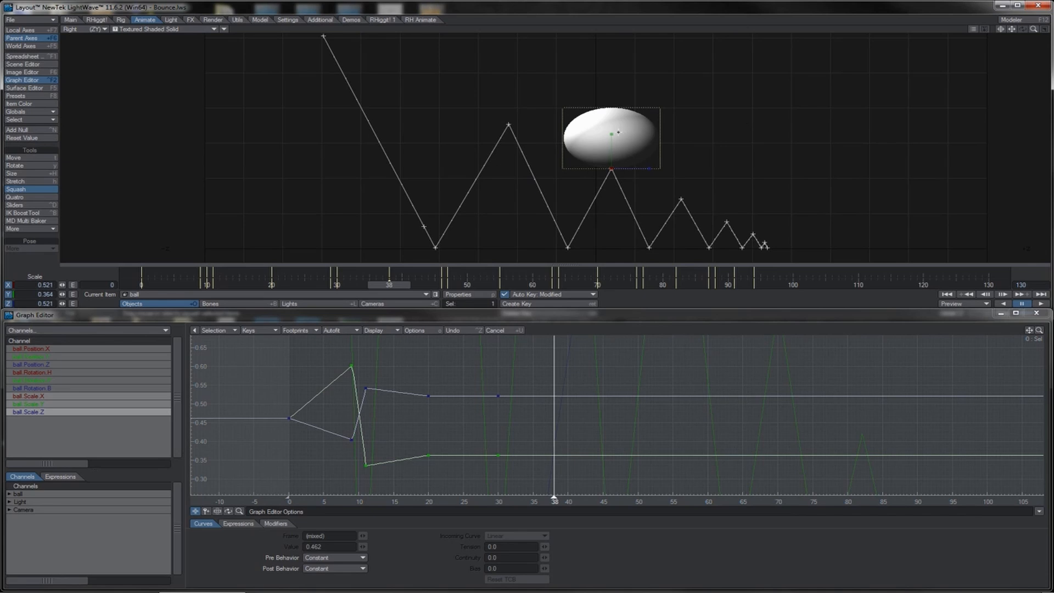
{"action": "left_click_drag", "start_coordinate": [613, 135], "coordinate": [614, 131]}
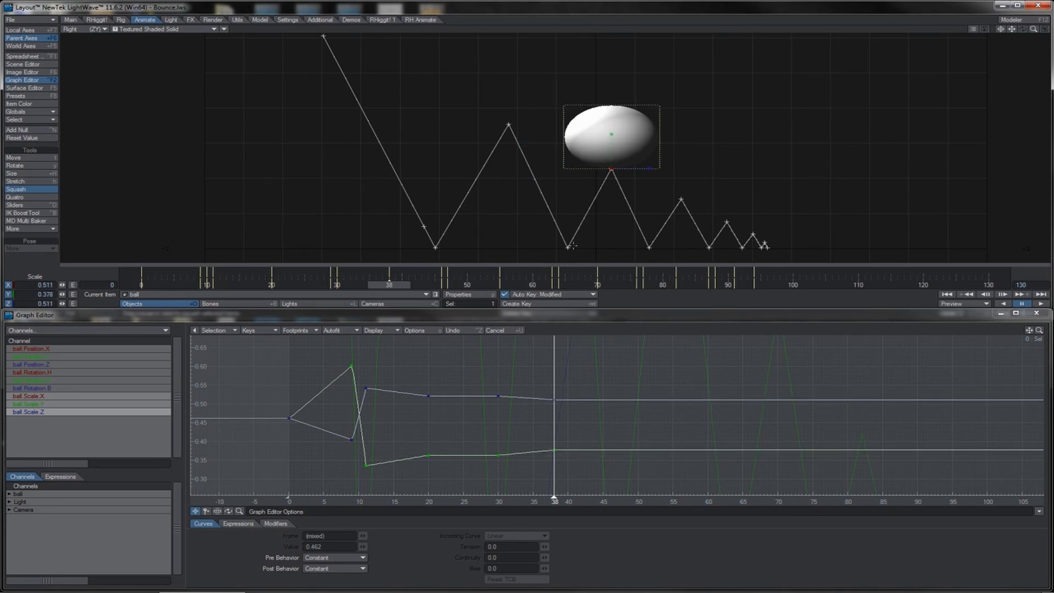
{"action": "key", "text": "shift+Right"}
{"action": "key", "text": "shift+Right"}
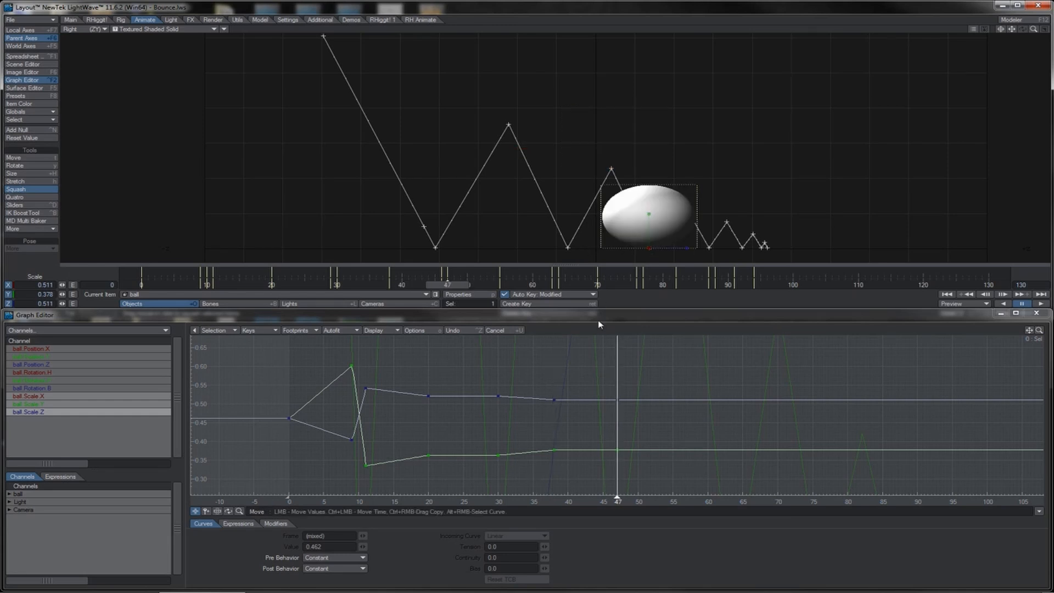
Ease the ball's squash to a Y scale of about 0.406 at frame 55 and key the same shape at frame 64
{"action": "key", "text": "shift+Right"}
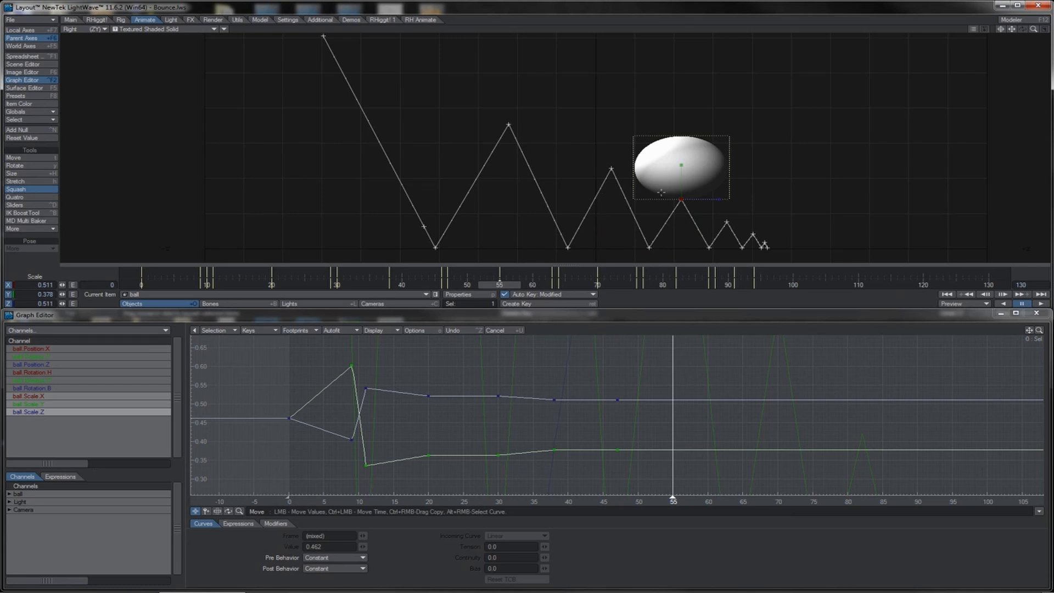
{"action": "left_click_drag", "start_coordinate": [681, 165], "coordinate": [682, 164]}
{"action": "key", "text": "shift+Right"}
{"action": "key", "text": "shift+Right"}
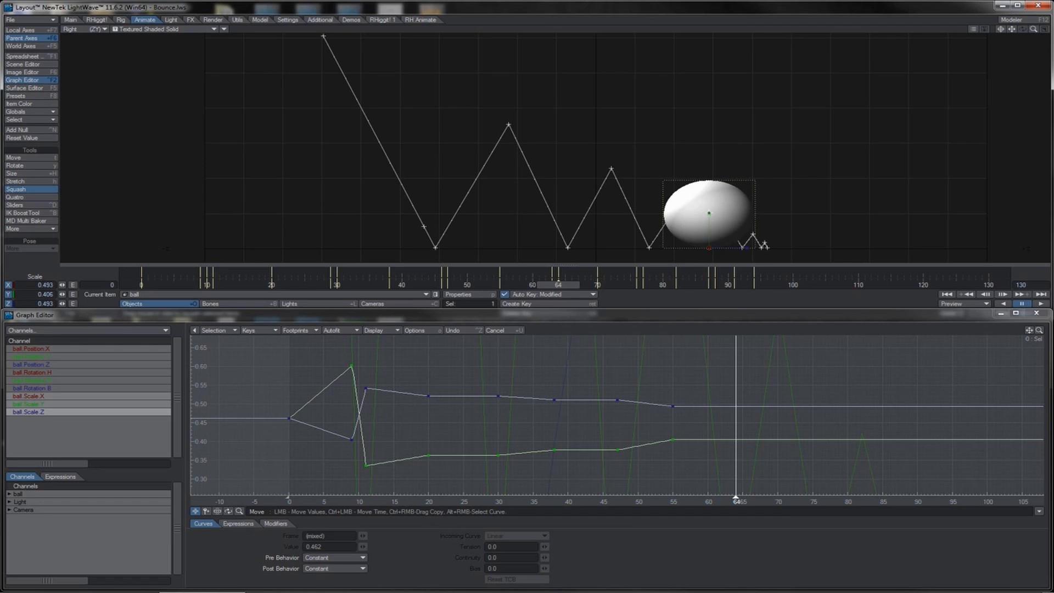
{"action": "left_click", "coordinate": [710, 213]}
Ease the ball's squash to a Y scale of about 0.420 at frame 70 and key the same shape at frame 77
{"action": "key", "text": "shift+Right"}
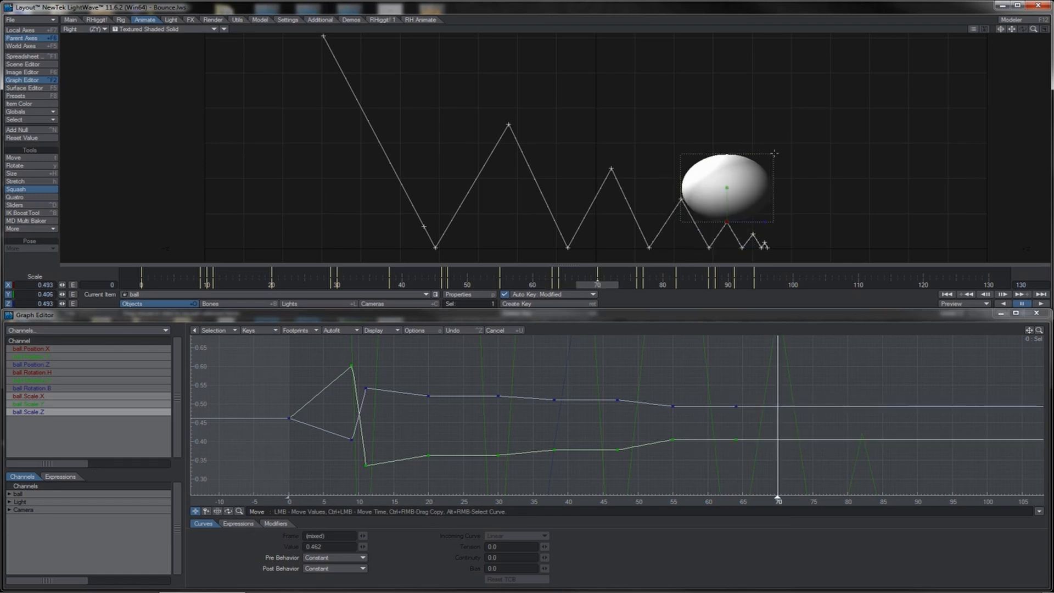
{"action": "left_click_drag", "start_coordinate": [728, 188], "coordinate": [728, 187]}
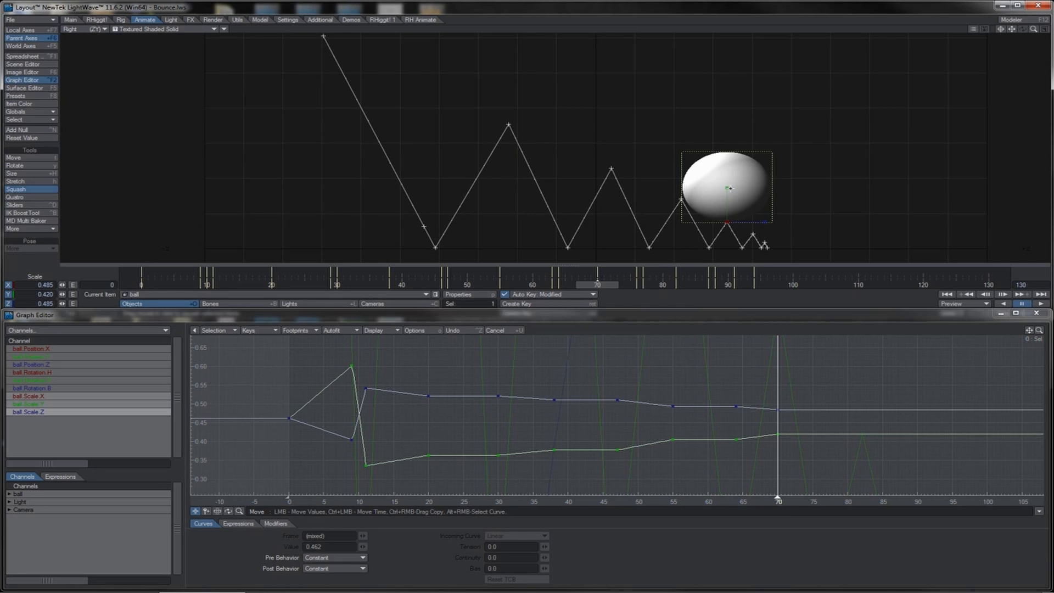
{"action": "key", "text": "shift+Right"}
{"action": "left_click", "coordinate": [738, 212]}
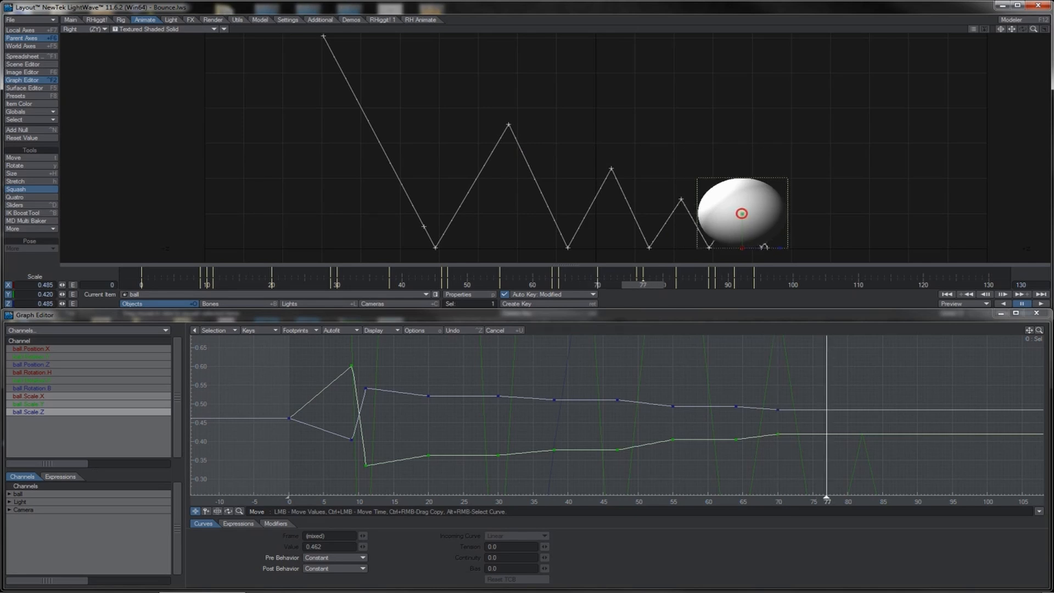
Key the ball's squash at a Y scale of about 0.434 for frames 82 and 88, and 0.448 for frames 91 and 94
{"action": "key", "text": "shift+Right"}
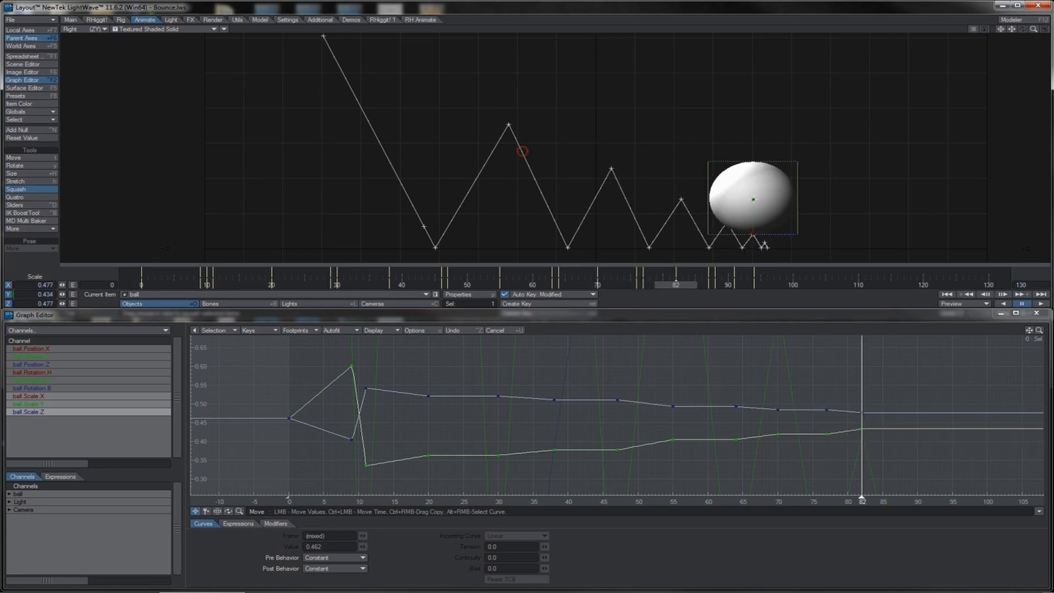
{"action": "key", "text": "shift+Right"}
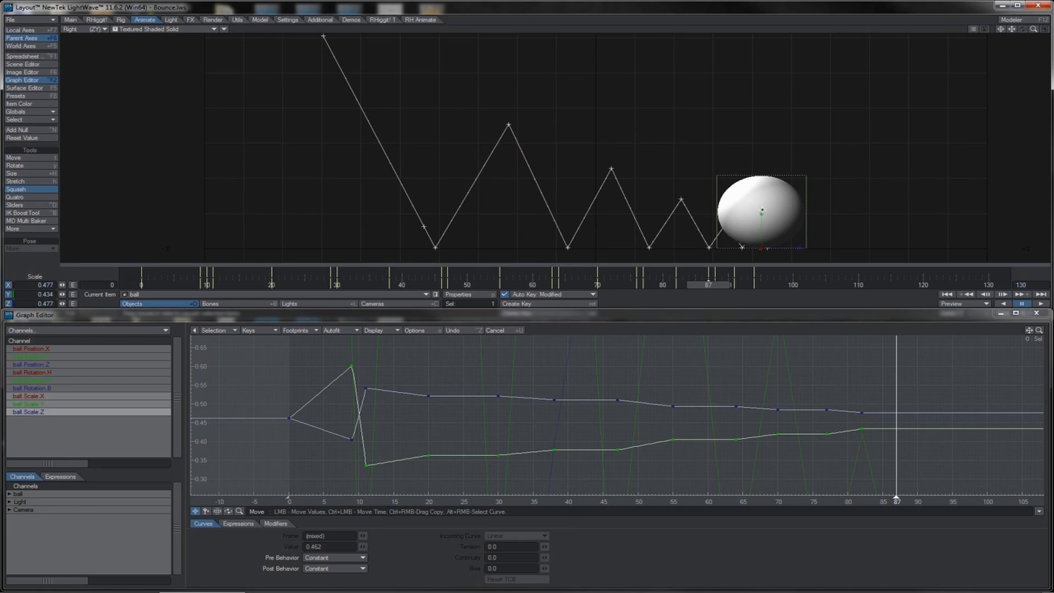
{"action": "key", "text": "Right"}
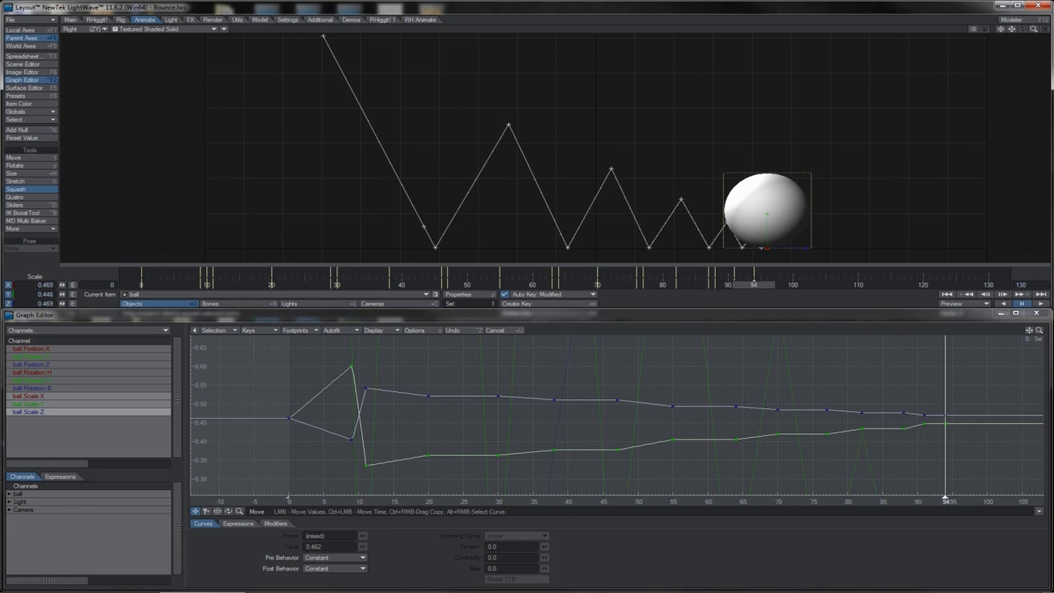
Create a motion key for the ball at frame 96
{"action": "key", "text": "Right"}
{"action": "key", "text": "Right"}
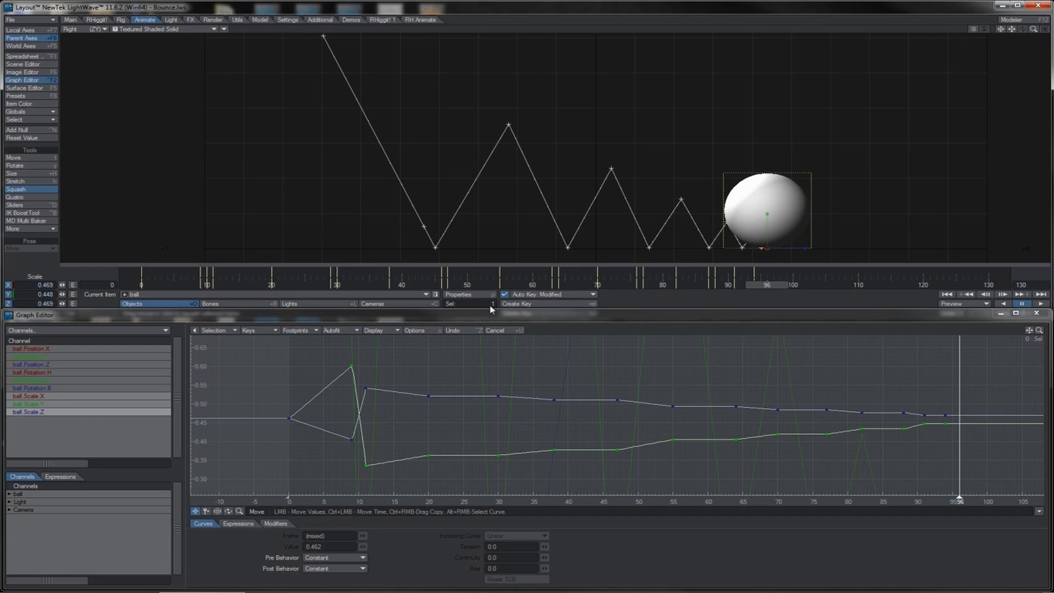
{"action": "key", "text": "Return"}
{"action": "key", "text": "Return"}
Copy the ball's original scale from frame 0 onto frame 96, leaving position out of the key
{"action": "key", "text": "Home"}
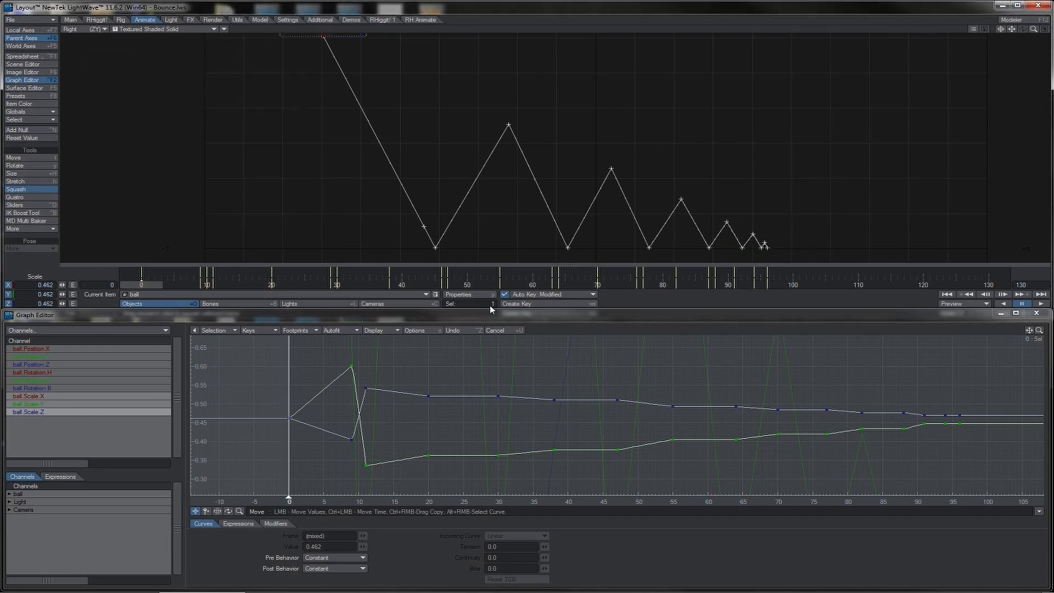
{"action": "key", "text": "Return"}
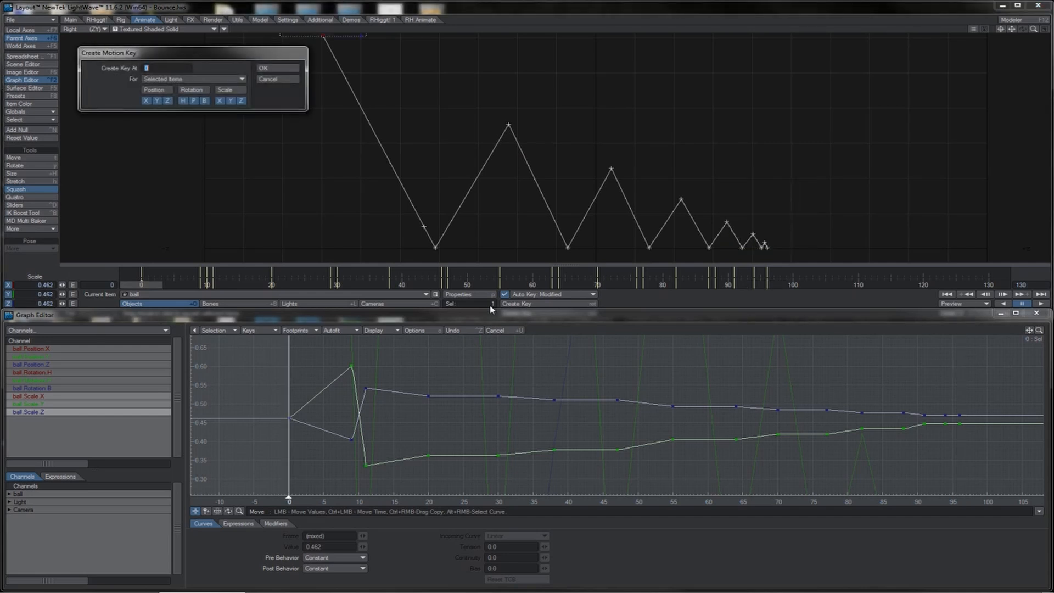
{"action": "left_click", "coordinate": [155, 89]}
{"action": "left_click", "coordinate": [165, 68]}
{"action": "type", "text": "95"}
{"action": "key", "text": "Return"}
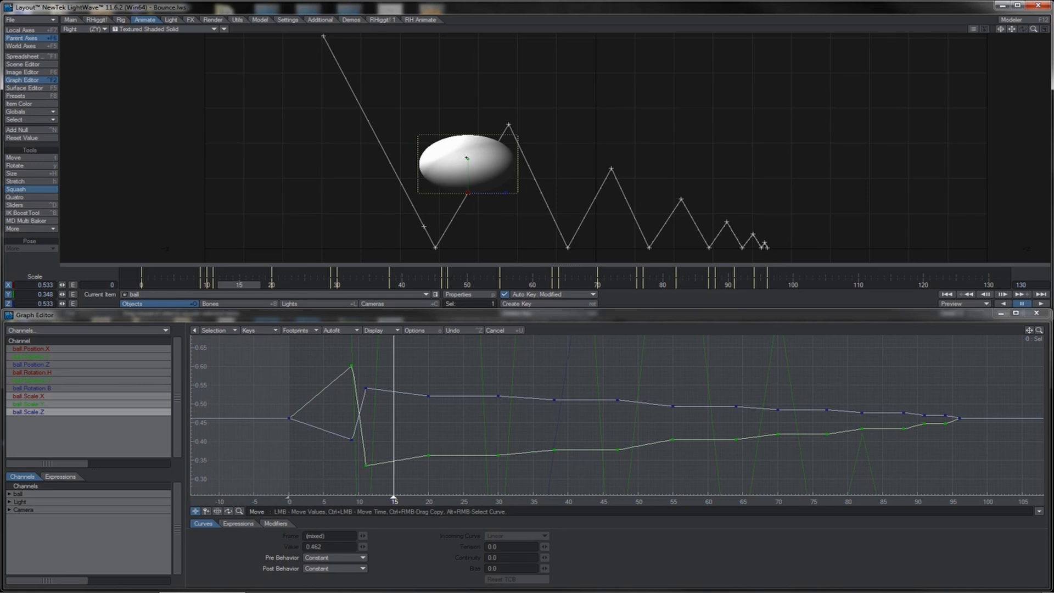
Stretch the ball mid-flight at frame 15 to a Y scale of about 0.573, and key similar stretches at frames 25 and 34
{"action": "left_click_drag", "start_coordinate": [467, 158], "coordinate": [467, 117]}
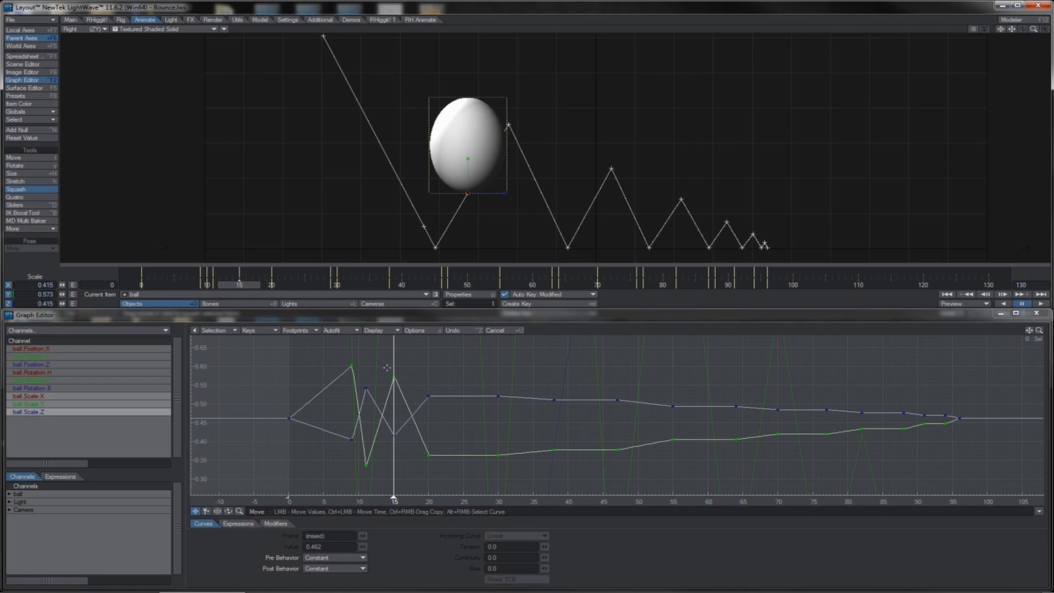
{"action": "key", "text": "shift+Right"}
{"action": "key", "text": "shift+Right"}
{"action": "key", "text": "shift+Left"}
{"action": "key", "text": "Right"}
{"action": "key", "text": "Right"}
{"action": "key", "text": "Right"}
{"action": "key", "text": "Right"}
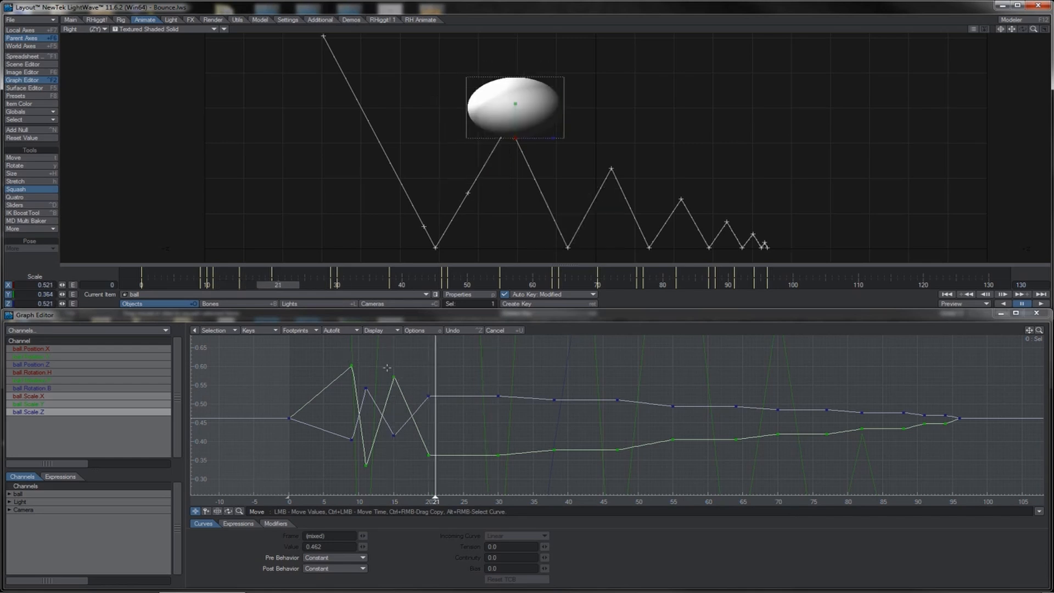
{"action": "key", "text": "Right"}
{"action": "left_click_drag", "start_coordinate": [549, 209], "coordinate": [594, 208]}
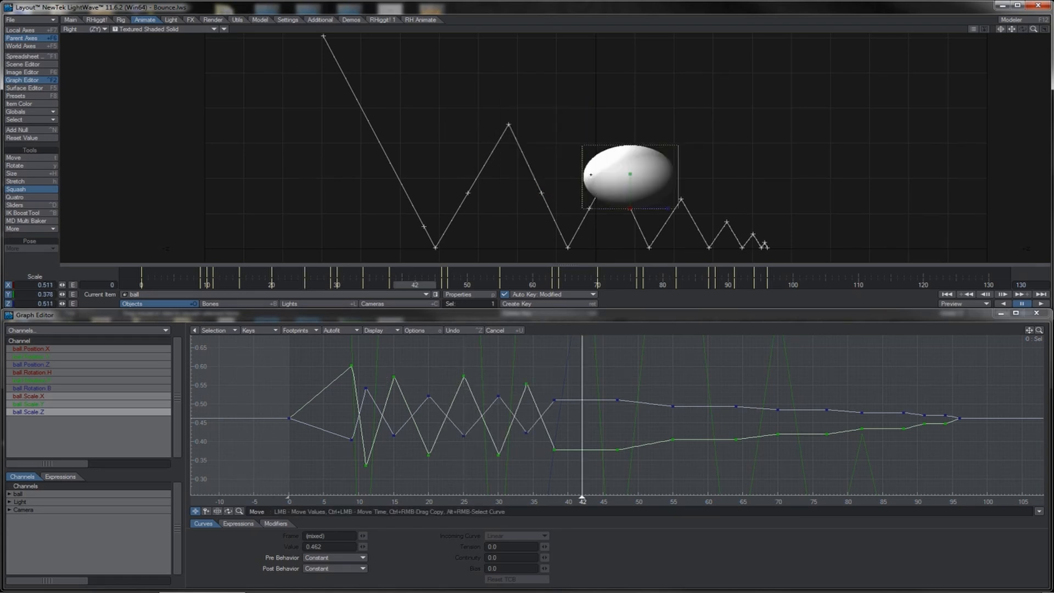
Key progressively weaker mid-flight stretches at frames 42, 50 and 59, easing the Y scale to about 0.504
{"action": "left_click_drag", "start_coordinate": [632, 170], "coordinate": [663, 171]}
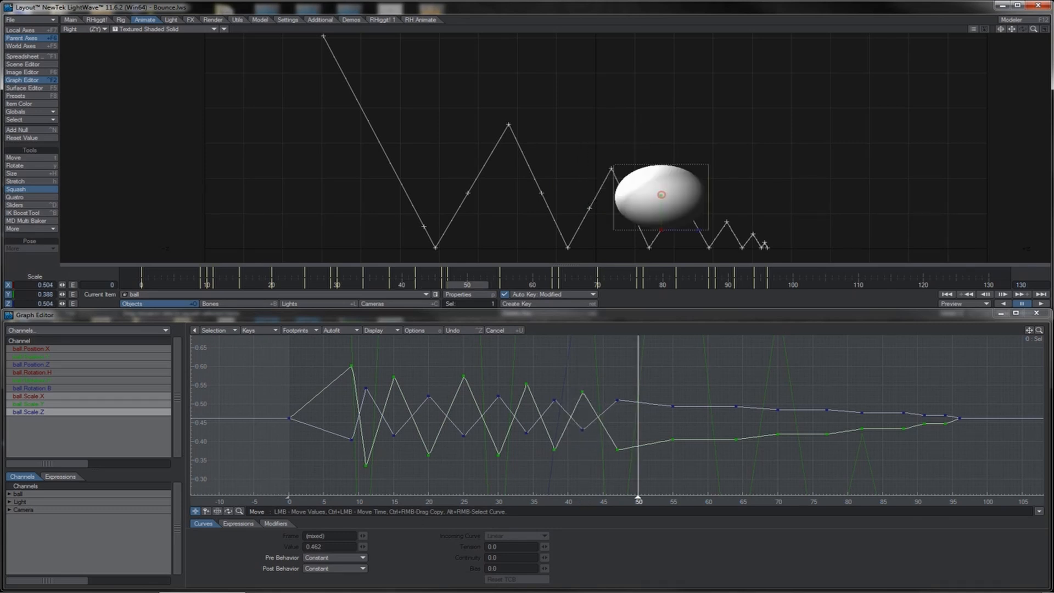
{"action": "mouse_move", "coordinate": [654, 181]}
{"action": "left_mouse_down"}
{"action": "mouse_move", "coordinate": [679, 181]}
{"action": "mouse_move", "coordinate": [662, 194]}
{"action": "left_mouse_up"}
{"action": "key", "text": "Right"}
{"action": "key", "text": "Right"}
{"action": "key", "text": "Right"}
{"action": "key", "text": "Right"}
{"action": "key", "text": "Right"}
{"action": "key", "text": "Right"}
{"action": "key", "text": "Right"}
{"action": "key", "text": "Right"}
{"action": "key", "text": "Right"}
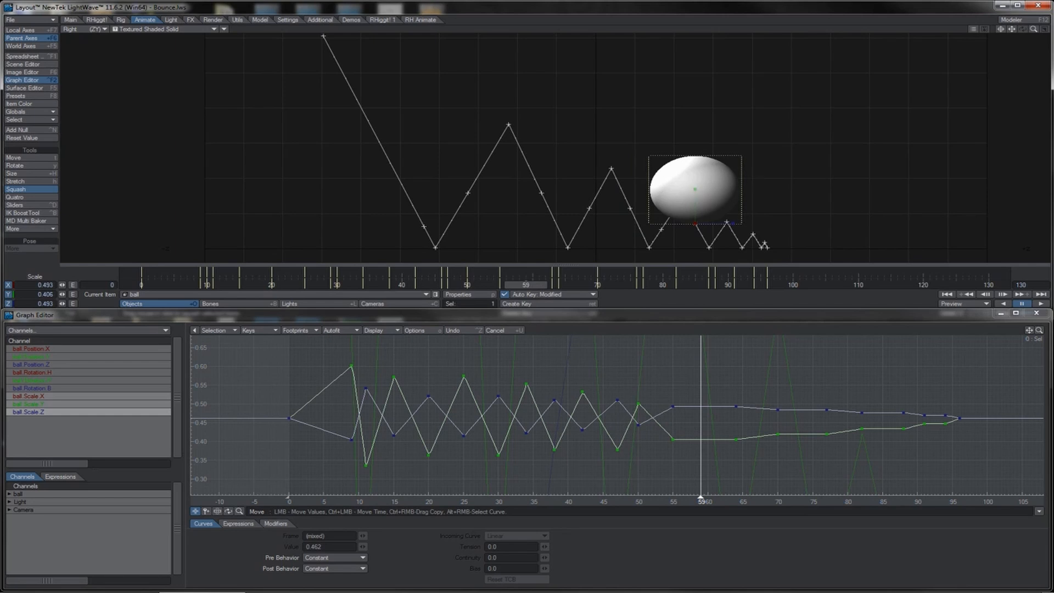
{"action": "left_click_drag", "start_coordinate": [695, 190], "coordinate": [715, 190]}
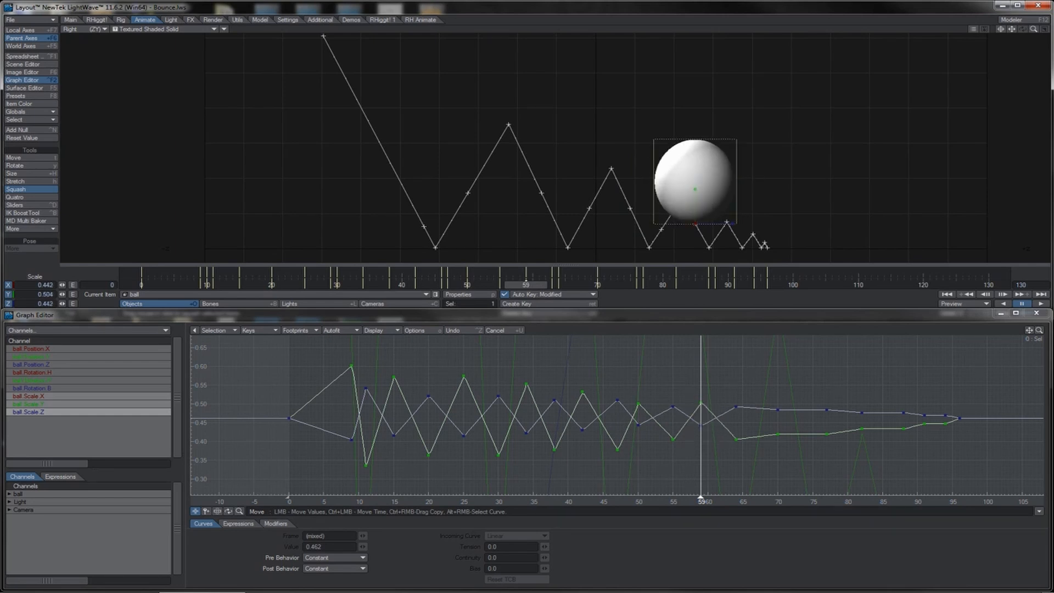
{"action": "left_click", "coordinate": [523, 152]}
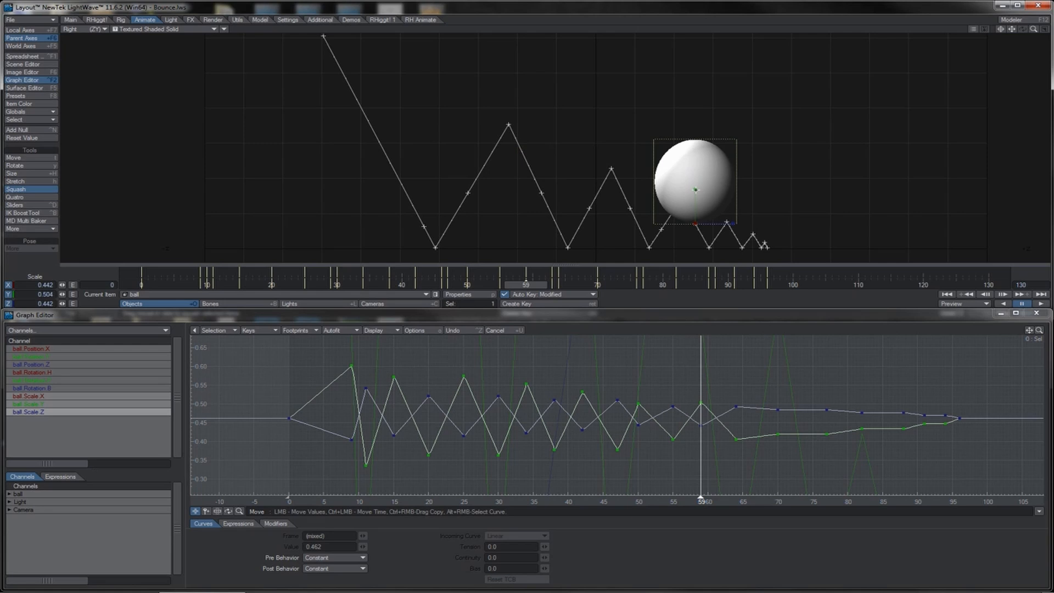
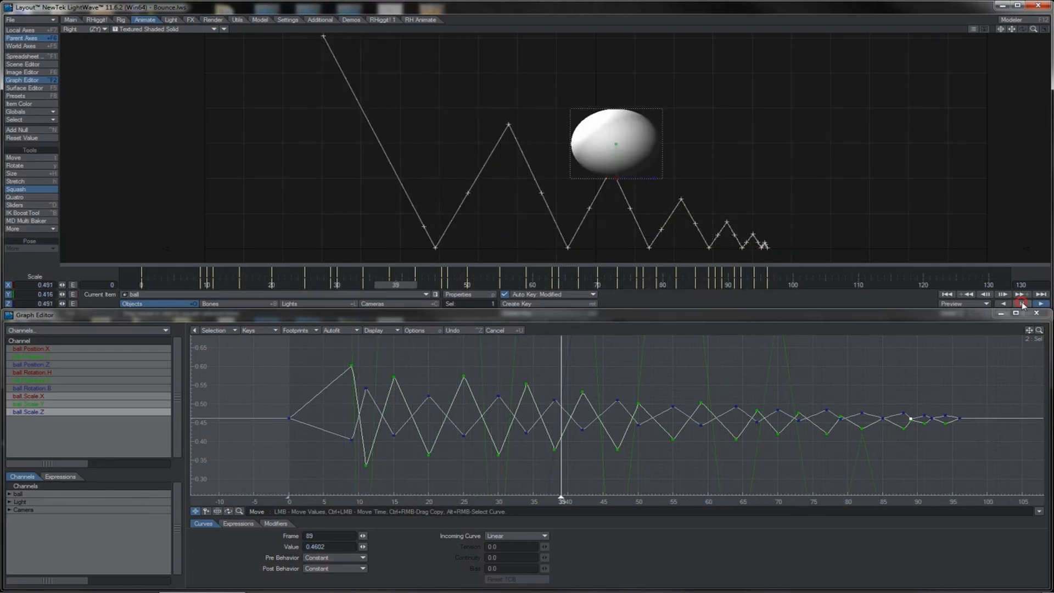
Stop playback and examine the ball's shape change between frames 15 and 20
{"action": "left_click", "coordinate": [1022, 304]}
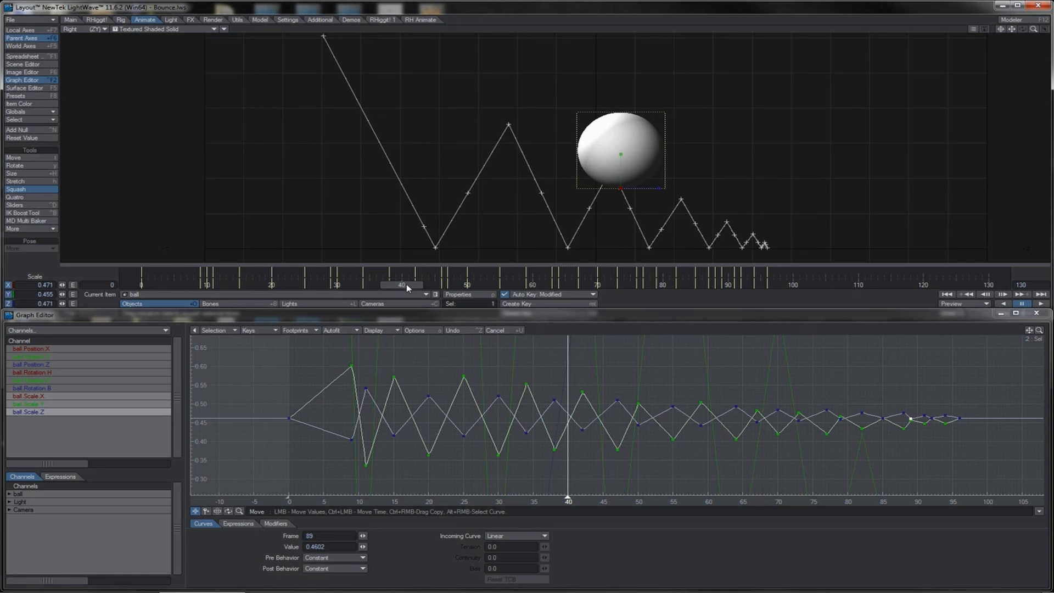
{"action": "mouse_move", "coordinate": [406, 284]}
{"action": "left_mouse_down"}
{"action": "mouse_move", "coordinate": [193, 285]}
{"action": "mouse_move", "coordinate": [239, 285]}
{"action": "left_mouse_up"}
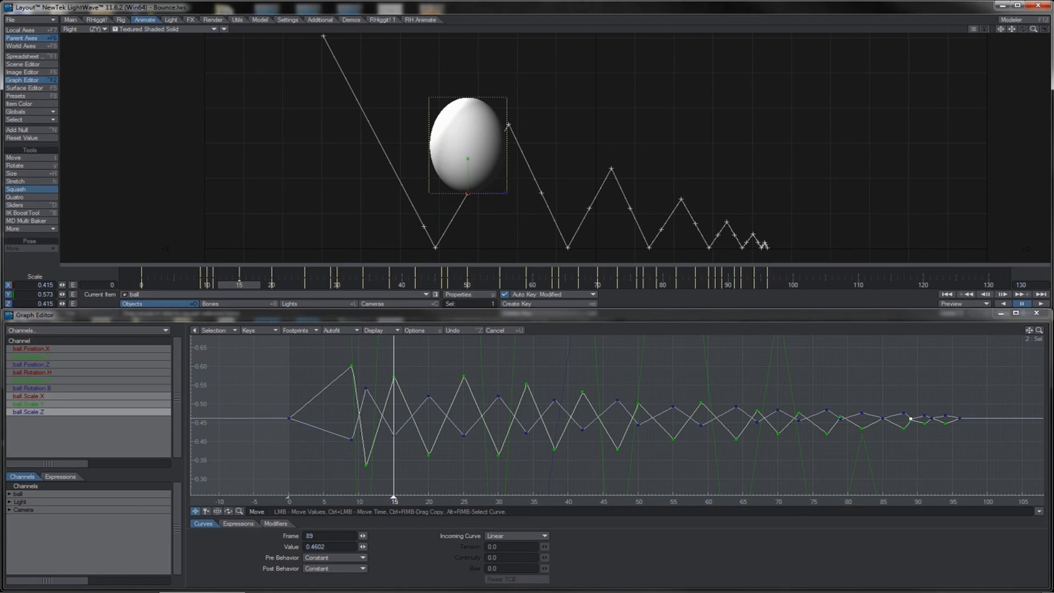
{"action": "mouse_move", "coordinate": [240, 284]}
{"action": "left_mouse_down"}
{"action": "mouse_move", "coordinate": [272, 284]}
{"action": "mouse_move", "coordinate": [207, 285]}
{"action": "mouse_move", "coordinate": [271, 284]}
{"action": "left_mouse_up"}
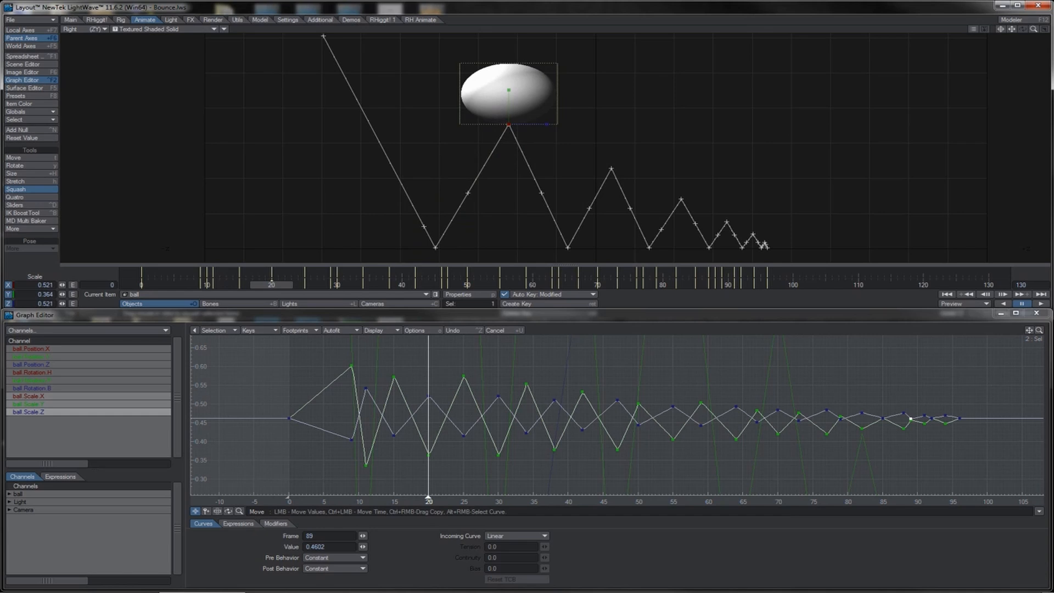
{"action": "left_click_drag", "start_coordinate": [272, 284], "coordinate": [239, 284]}
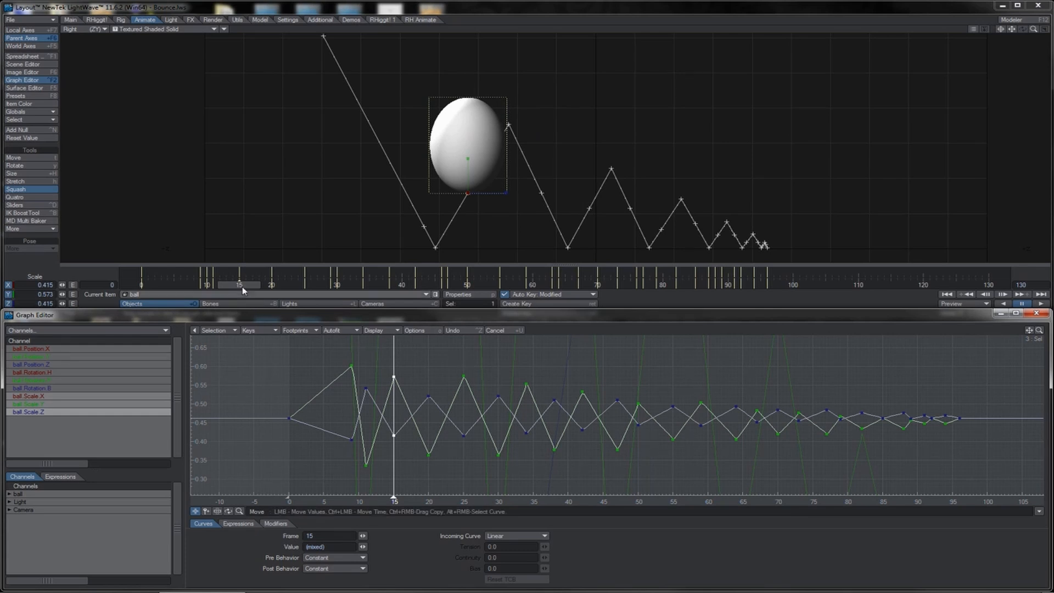
{"action": "left_click_drag", "start_coordinate": [243, 284], "coordinate": [242, 285]}
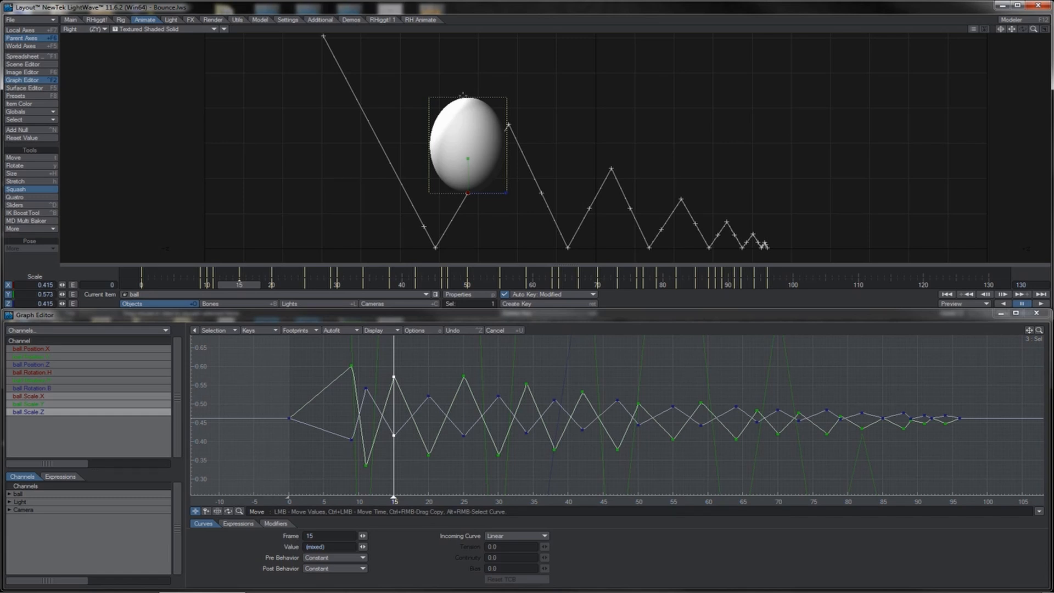
{"action": "left_click", "coordinate": [254, 283]}
{"action": "mouse_move", "coordinate": [254, 284]}
{"action": "left_mouse_down"}
{"action": "mouse_move", "coordinate": [286, 283]}
{"action": "mouse_move", "coordinate": [239, 284]}
{"action": "left_mouse_up"}
Move the ball's scale keys for the first rebound stretch from frame 15 to frame 13
{"action": "right_click_drag", "start_coordinate": [470, 364], "coordinate": [451, 455]}
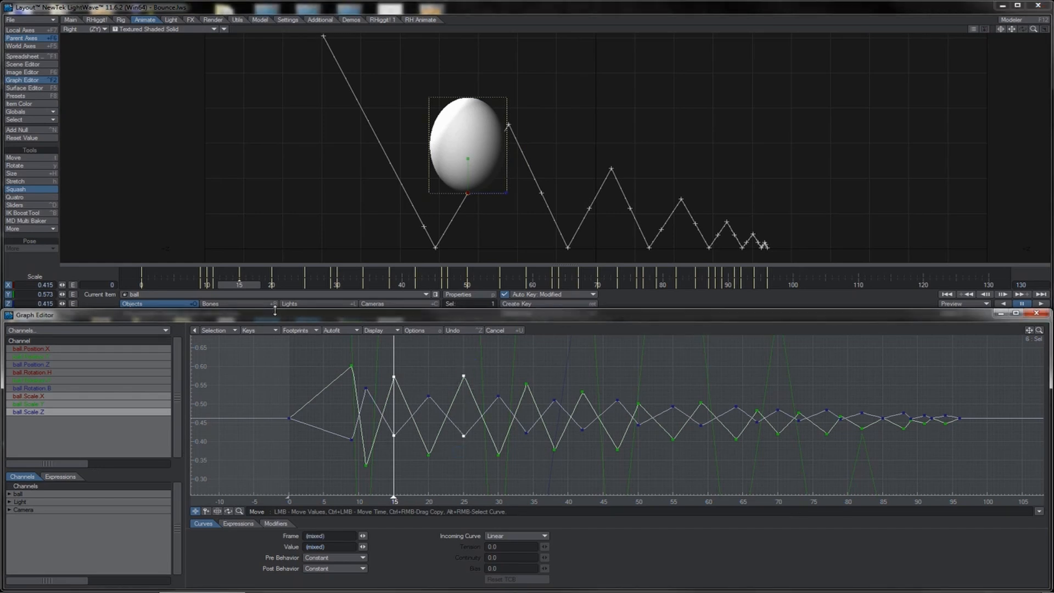
{"action": "left_click_drag", "start_coordinate": [241, 285], "coordinate": [265, 284]}
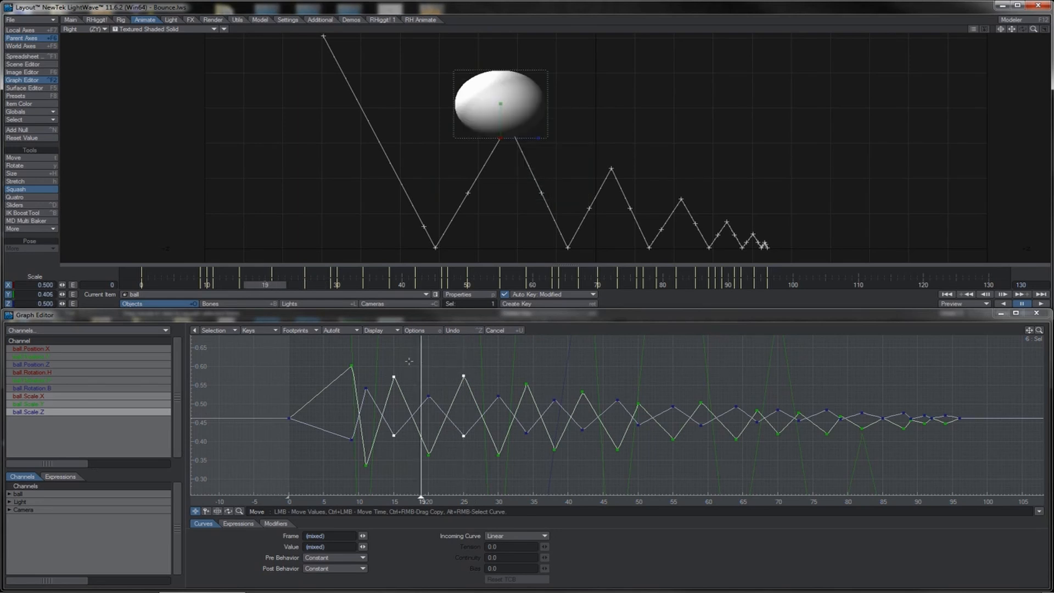
{"action": "right_click_drag", "start_coordinate": [406, 358], "coordinate": [392, 453]}
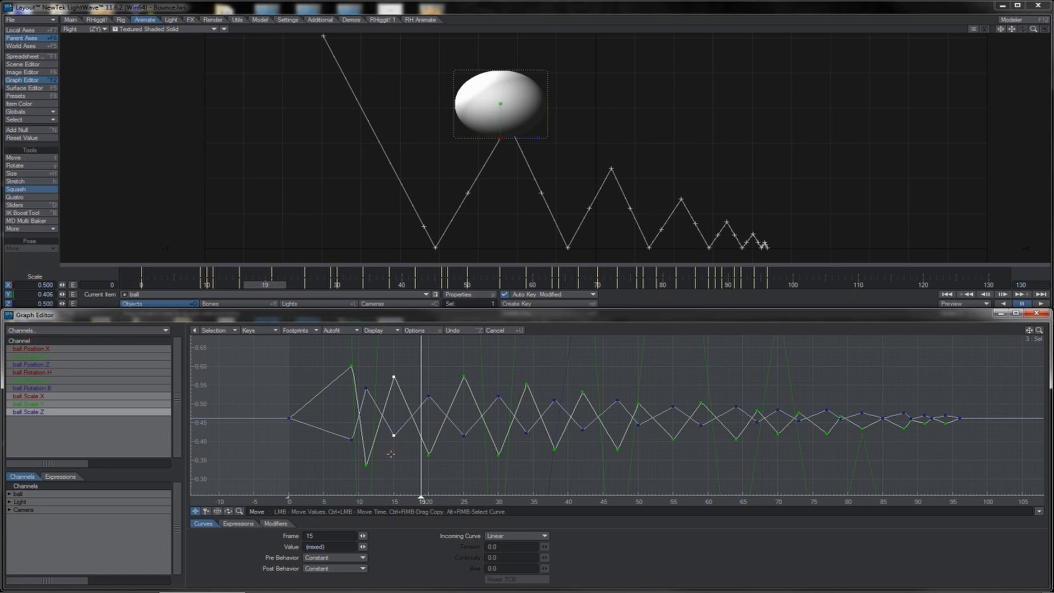
{"action": "key", "text": "Left"}
{"action": "key", "text": "Left"}
{"action": "key", "text": "Left"}
{"action": "key", "text": "Left"}
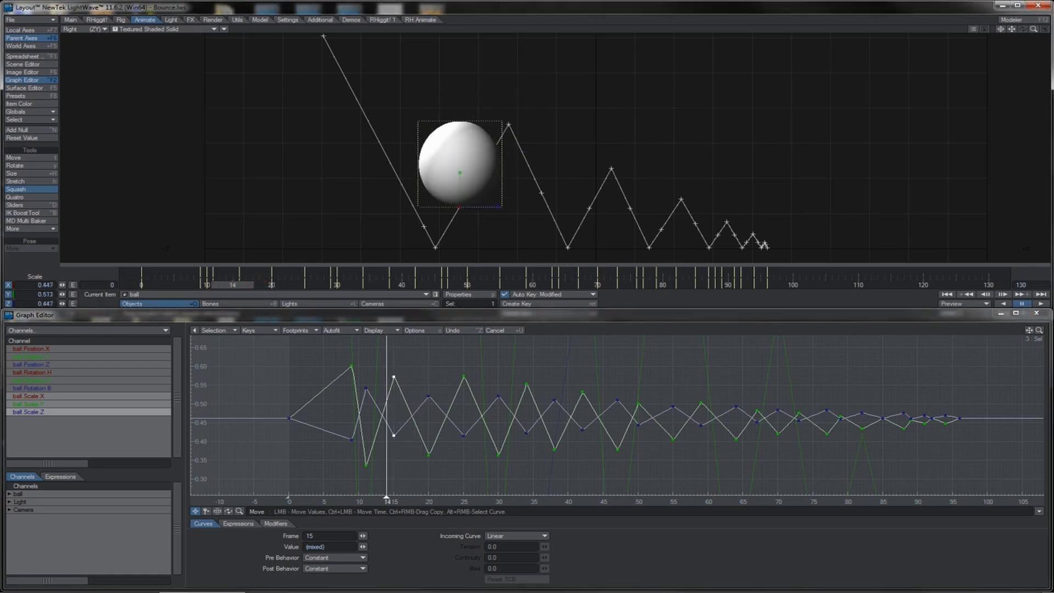
Move the ball's second stretch key from frame 25 to frame 27 and play back the animation
{"action": "left_click_drag", "start_coordinate": [246, 287], "coordinate": [342, 285]}
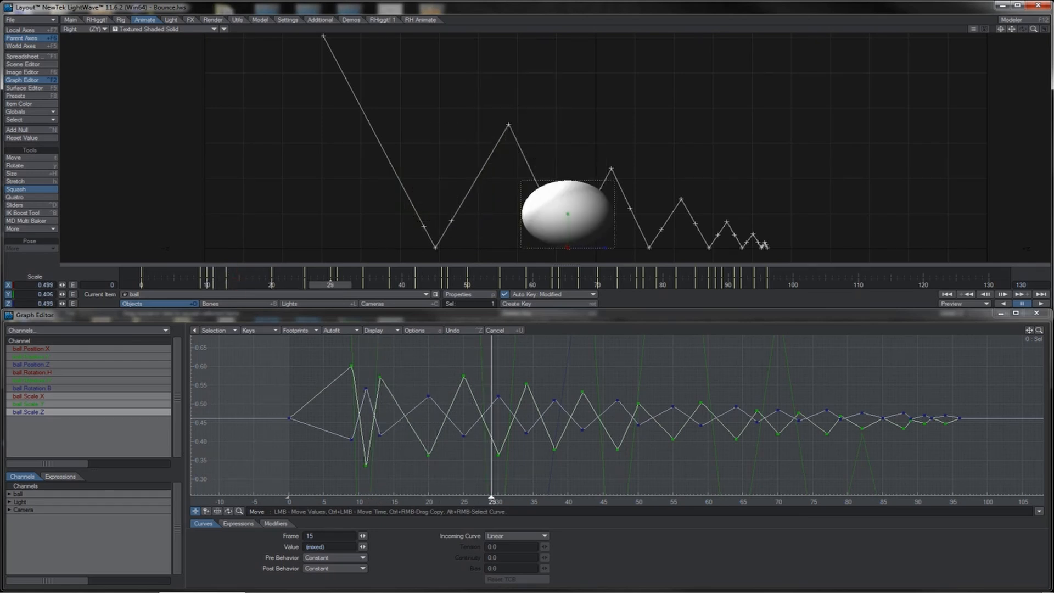
{"action": "left_click", "coordinate": [305, 273]}
{"action": "left_click_drag", "start_coordinate": [318, 273], "coordinate": [160, 286]}
{"action": "left_click", "coordinate": [1041, 303]}
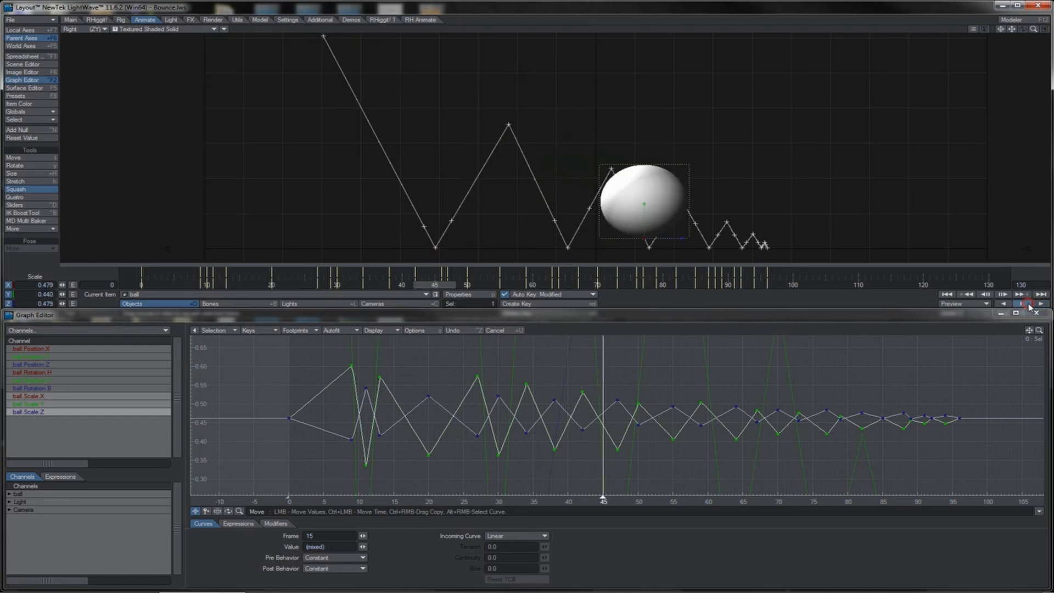
{"action": "left_click", "coordinate": [1021, 303]}
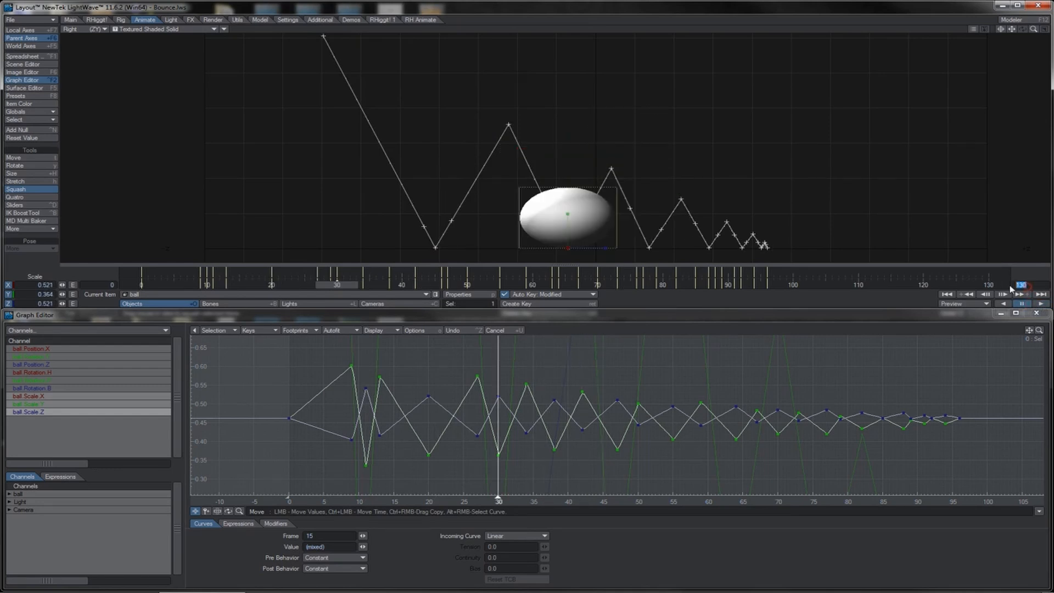
Limit the playback range to end at frame 30 and review the first bounce
{"action": "type", "text": "30"}
{"action": "key", "text": "Return"}
{"action": "left_click", "coordinate": [1041, 303]}
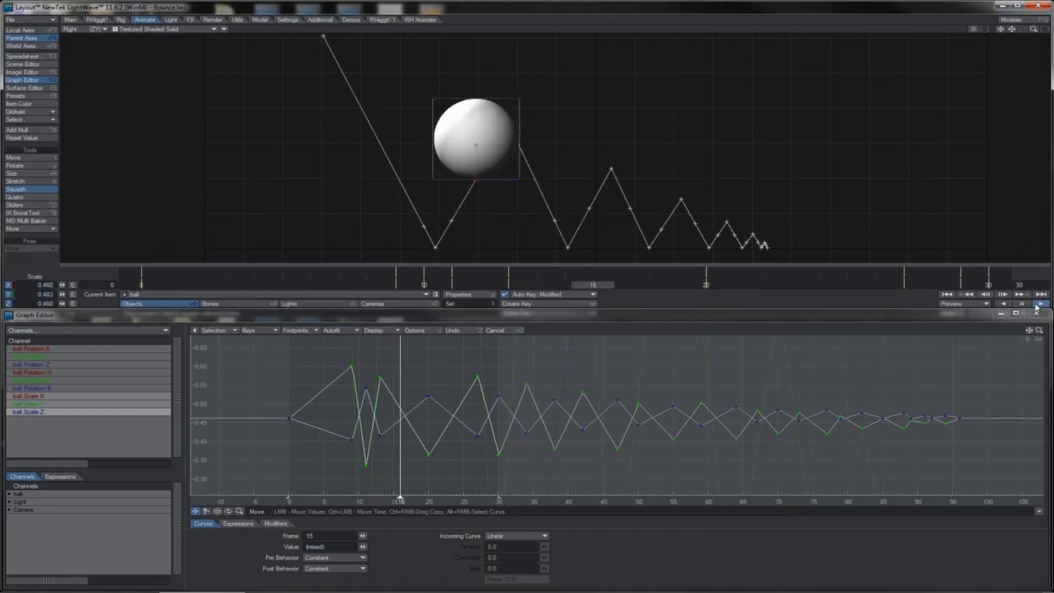
{"action": "left_click", "coordinate": [1022, 303]}
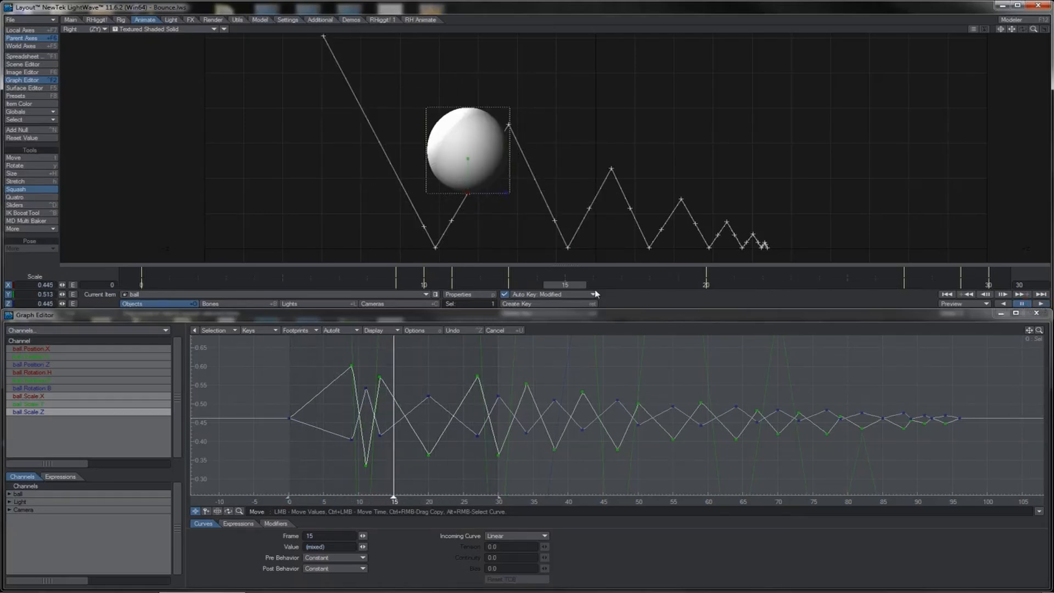
{"action": "left_click_drag", "start_coordinate": [562, 290], "coordinate": [481, 286]}
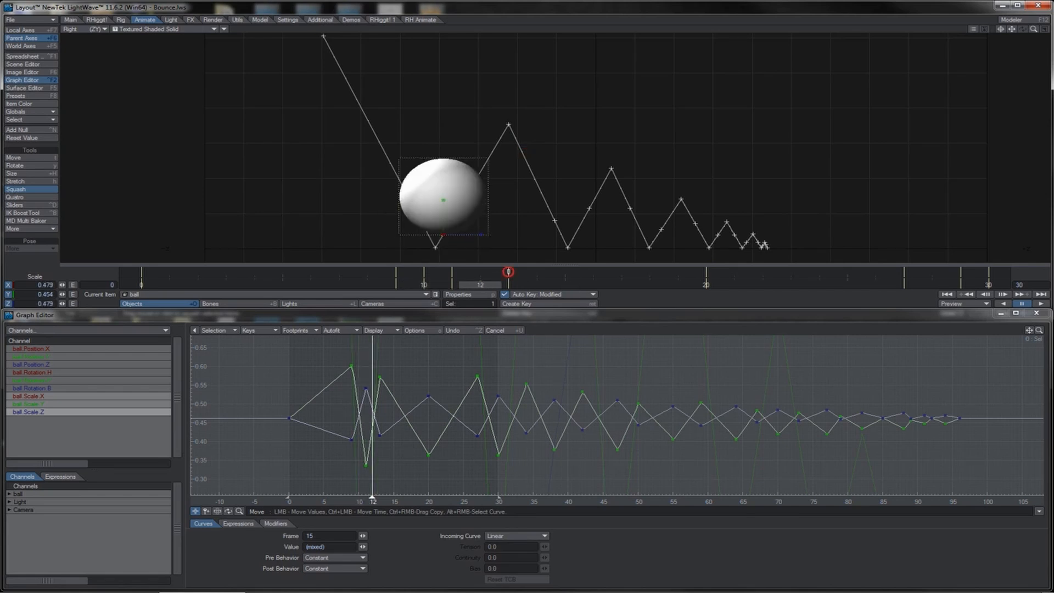
Try the stretch keys around the first bounce at frames 12 and 28, and play back the timing
{"action": "left_click_drag", "start_coordinate": [508, 274], "coordinate": [481, 273], "text": "shift"}
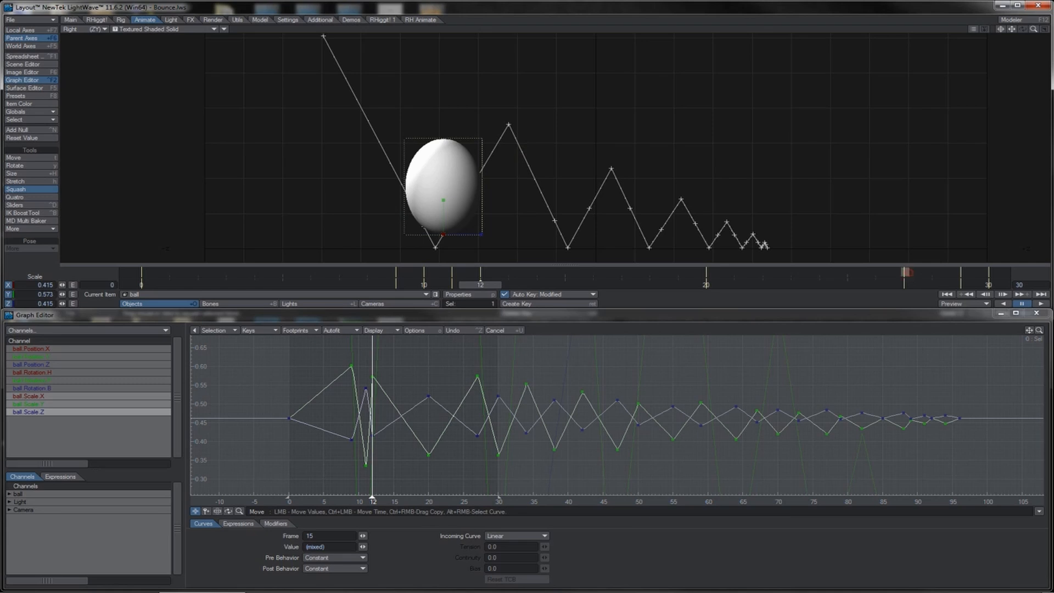
{"action": "left_click_drag", "start_coordinate": [904, 272], "coordinate": [932, 272], "text": "shift"}
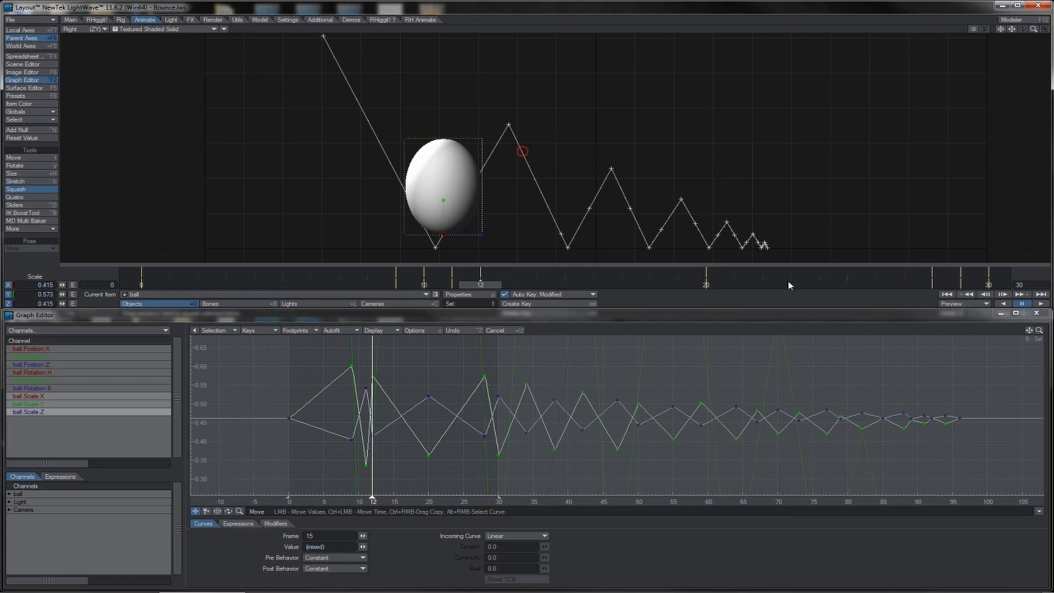
{"action": "left_click", "coordinate": [1041, 304]}
{"action": "left_click", "coordinate": [1041, 305]}
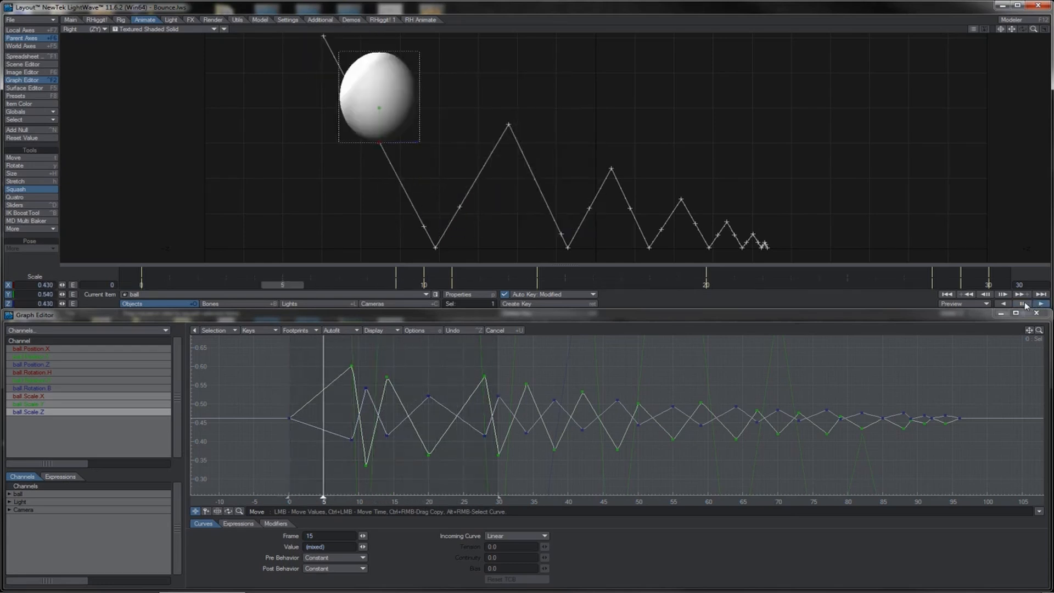
{"action": "left_click", "coordinate": [1023, 304]}
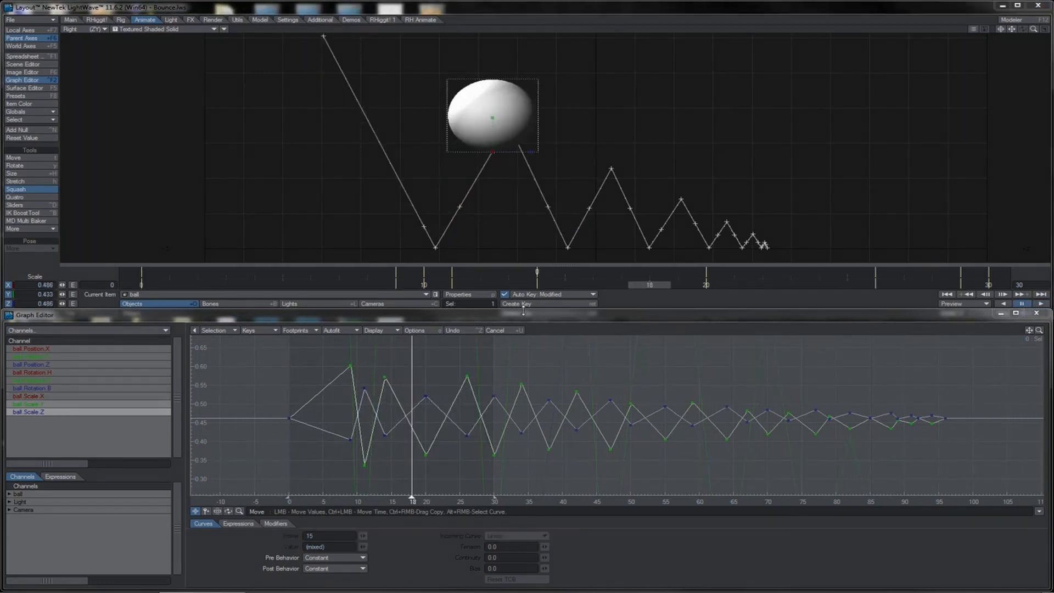
Change all keys of the ball's Position Y curve to Bezier Spline and flatten the tangent handle after the first ground contact
{"action": "left_click", "coordinate": [124, 357]}
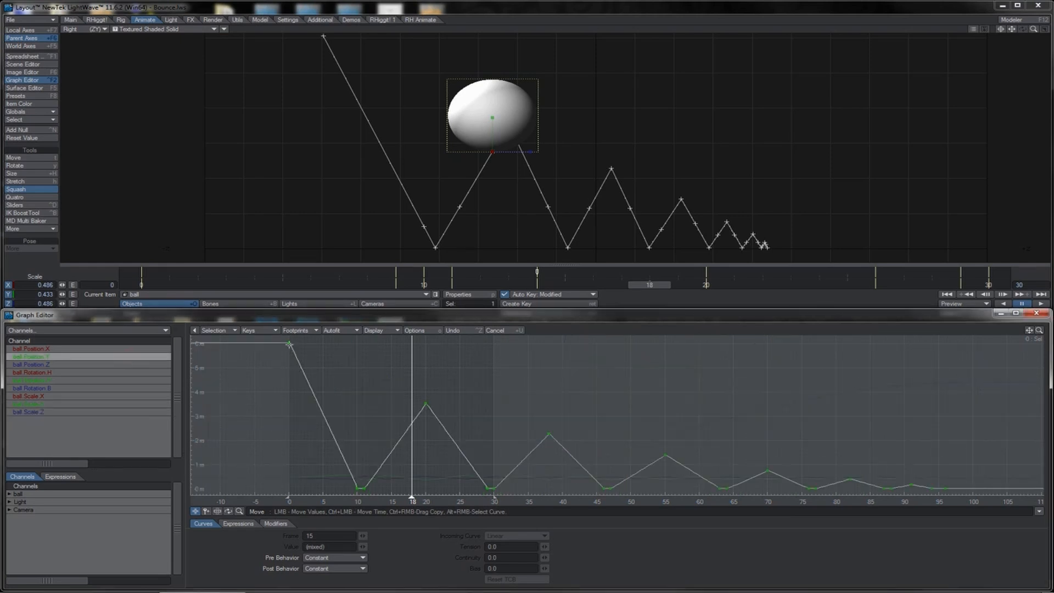
{"action": "left_click_drag", "start_coordinate": [282, 339], "coordinate": [700, 492]}
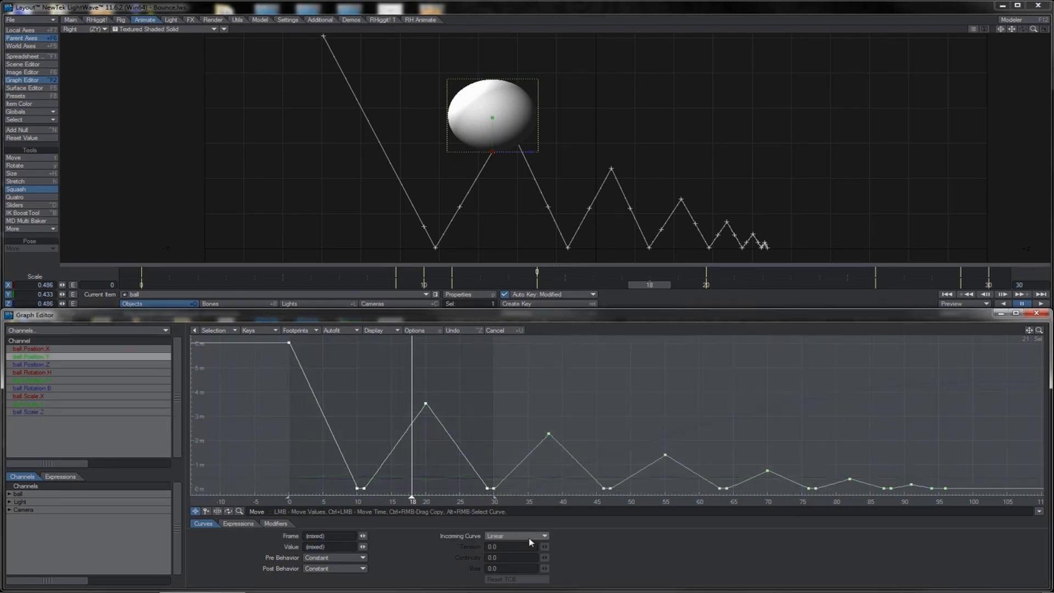
{"action": "left_click", "coordinate": [530, 542]}
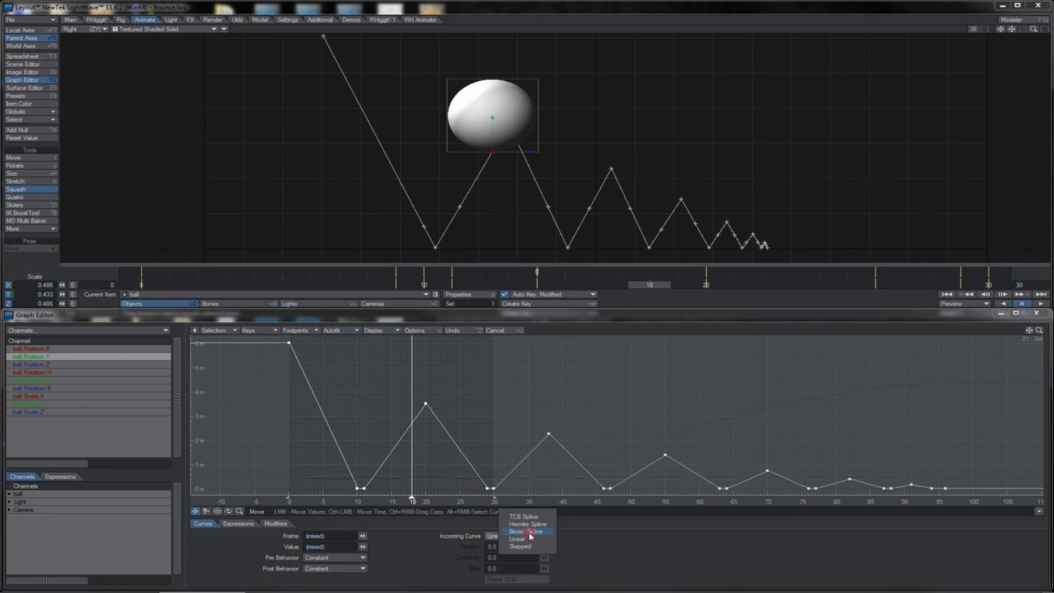
{"action": "left_click", "coordinate": [528, 532]}
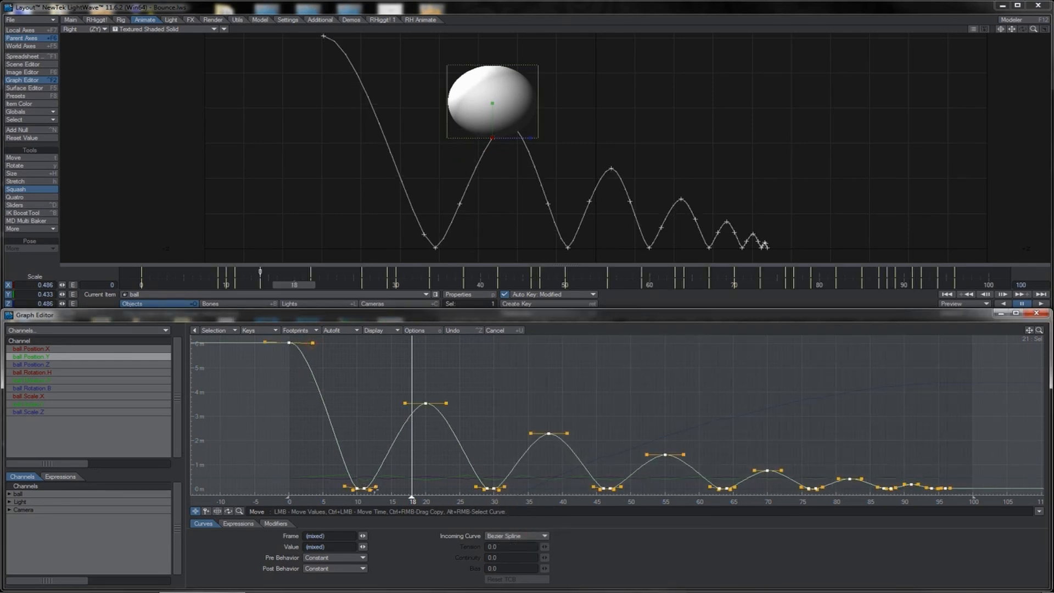
{"action": "left_click_drag", "start_coordinate": [377, 487], "coordinate": [379, 489]}
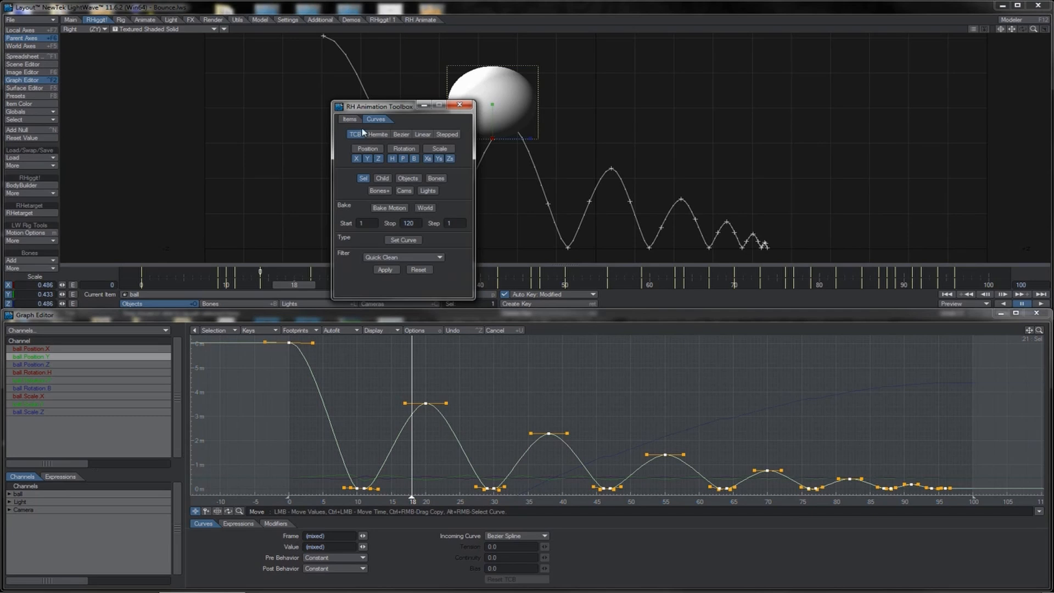
Apply the Flatten Holds filter with a threshold of 0 to the ball's Position Y channel
{"action": "left_click_drag", "start_coordinate": [366, 106], "coordinate": [275, 101]}
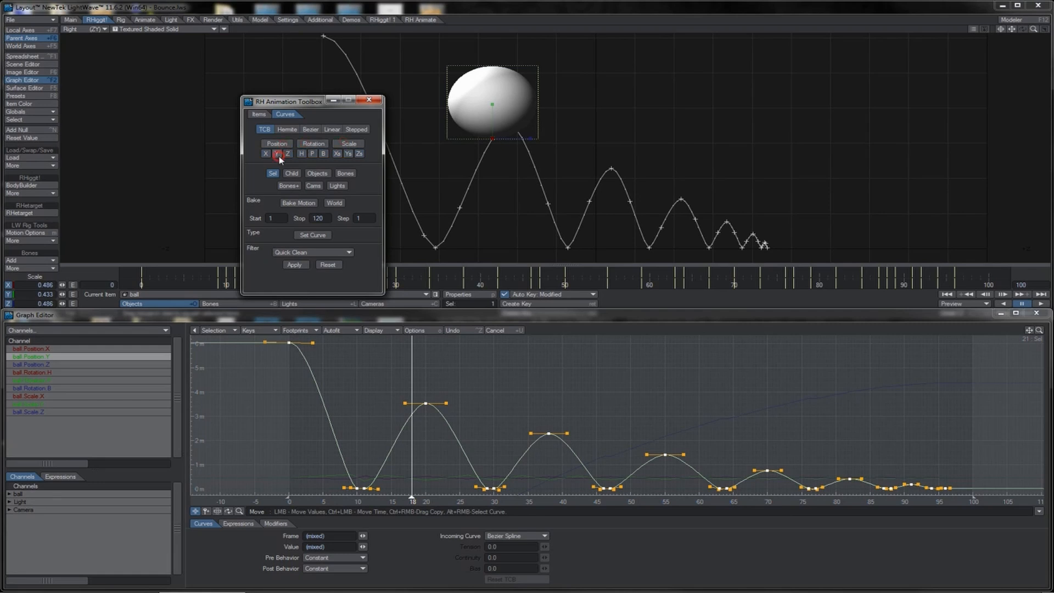
{"action": "left_click", "coordinate": [322, 253]}
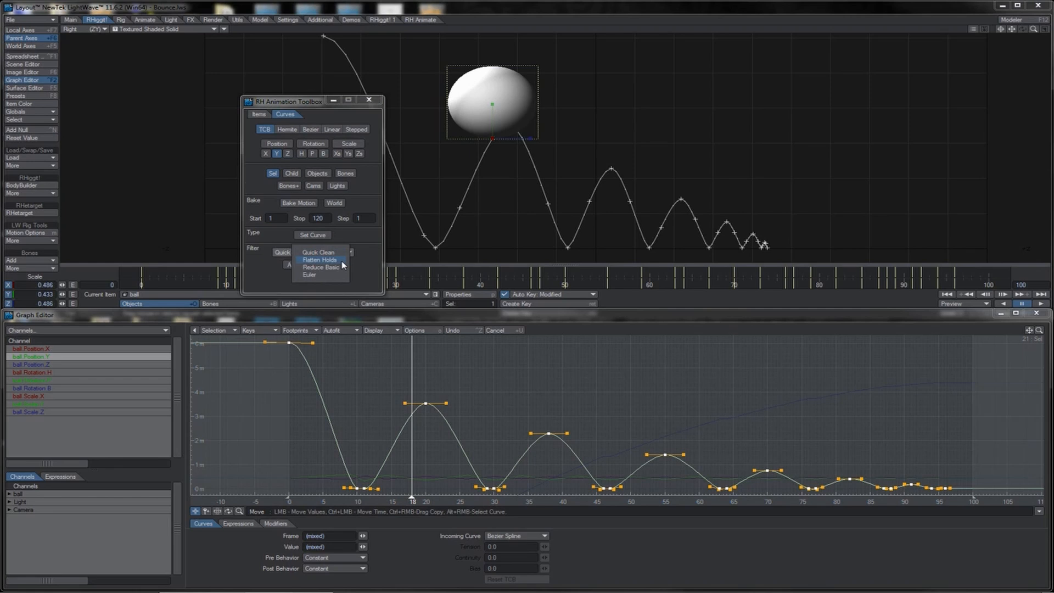
{"action": "left_click", "coordinate": [342, 262]}
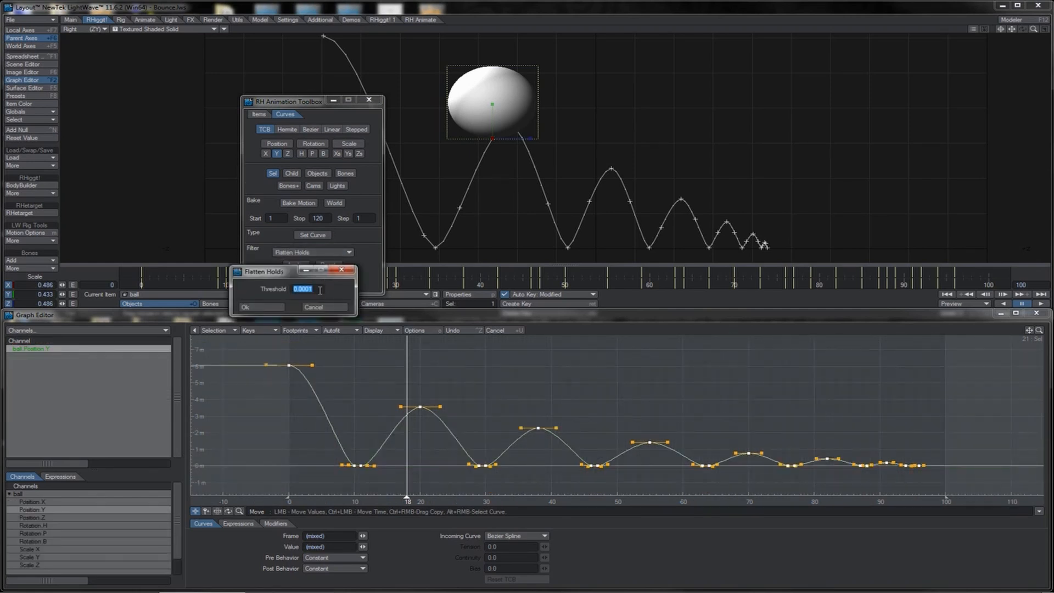
{"action": "type", "text": "0"}
{"action": "left_click", "coordinate": [275, 306]}
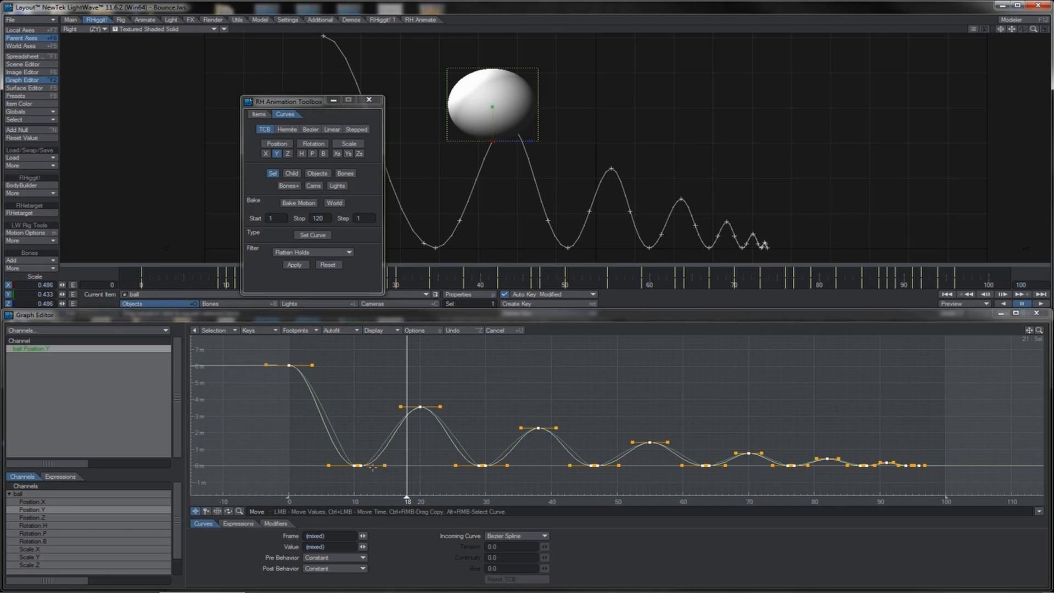
{"action": "left_click", "coordinate": [294, 265]}
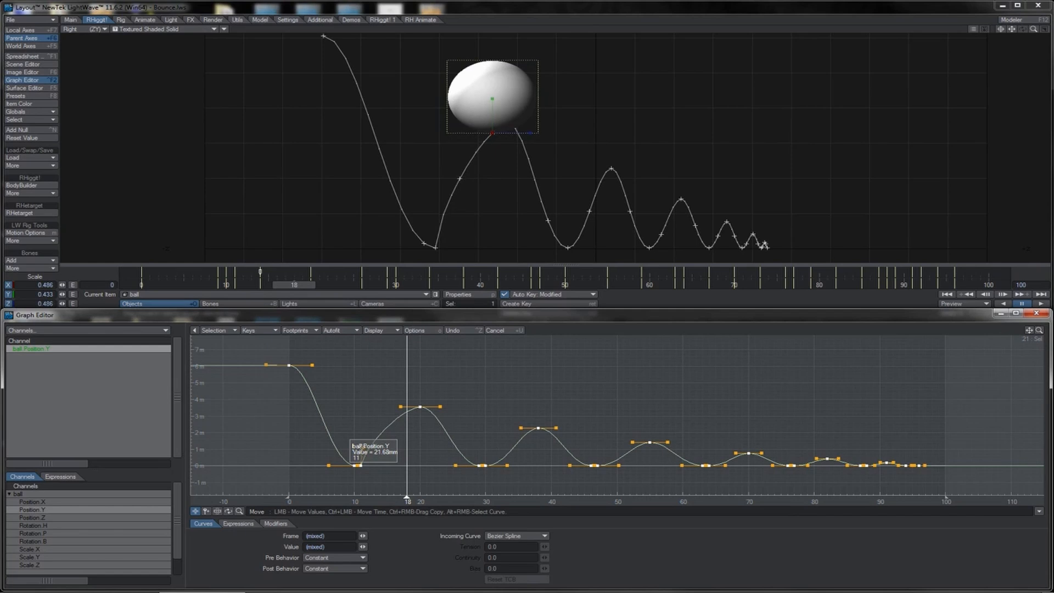
Turn the Position Y handles at the early ground contacts upright for sharp bounces, and widen the handles at the bounce peaks
{"action": "mouse_move", "coordinate": [361, 448]}
{"action": "left_mouse_down"}
{"action": "mouse_move", "coordinate": [331, 458]}
{"action": "mouse_move", "coordinate": [361, 447]}
{"action": "left_mouse_up"}
{"action": "left_click", "coordinate": [360, 447]}
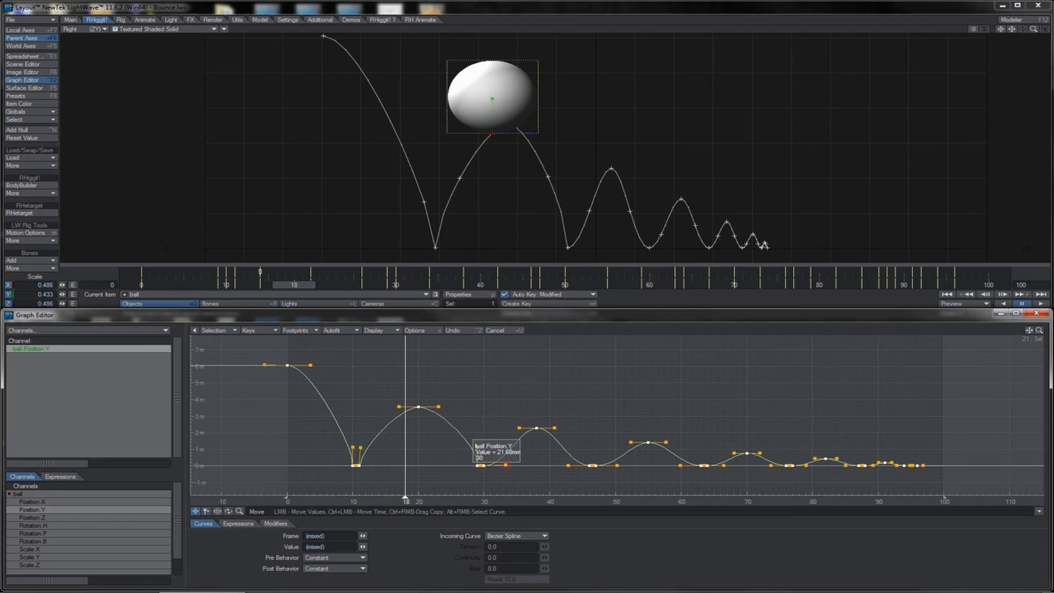
{"action": "left_click_drag", "start_coordinate": [506, 466], "coordinate": [487, 448]}
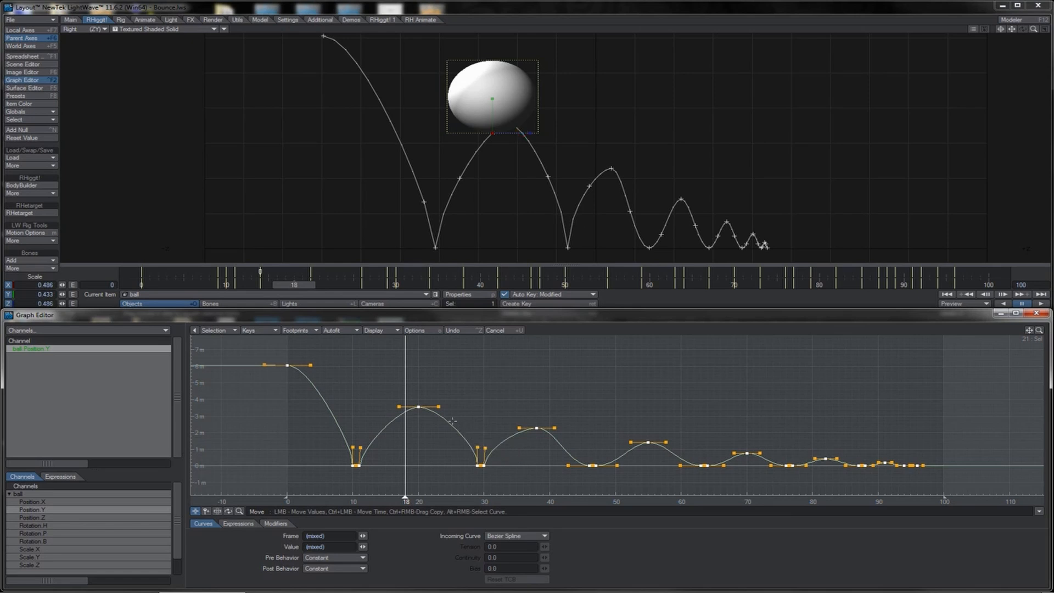
{"action": "left_click_drag", "start_coordinate": [437, 406], "coordinate": [458, 408]}
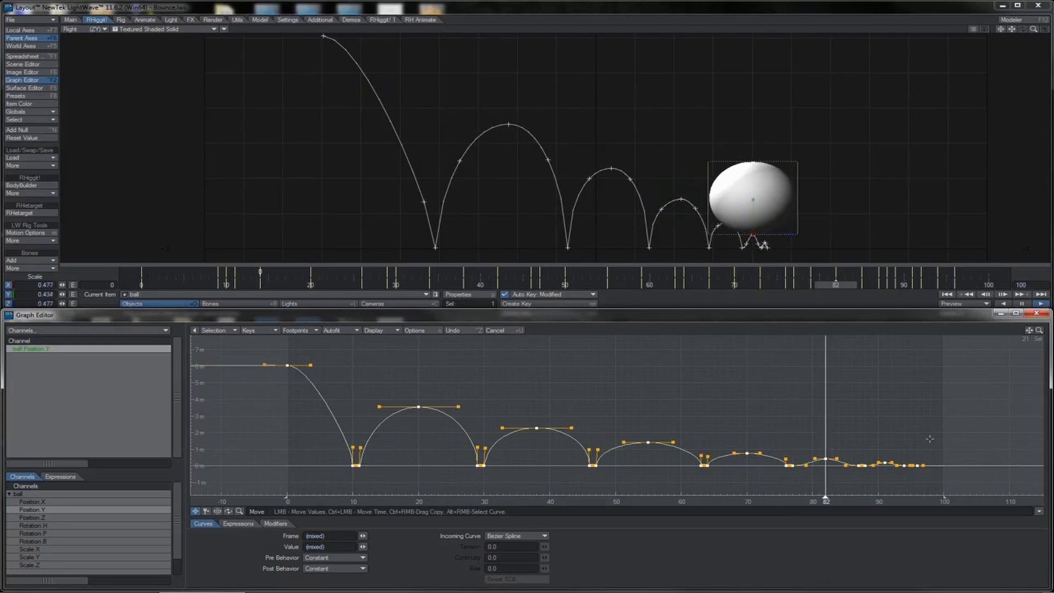
Sharpen the last small bounces by raising the Position Y ground handles from frame 77 onward and widening the peak handles at frame 82
{"action": "left_click_drag", "start_coordinate": [935, 438], "coordinate": [617, 487]}
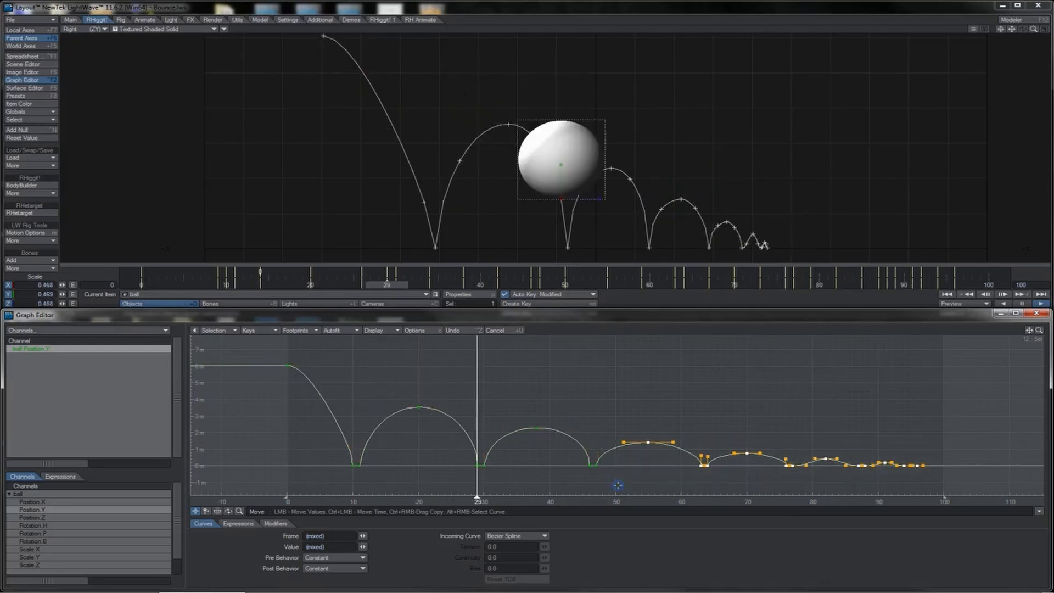
{"action": "key", "text": "a"}
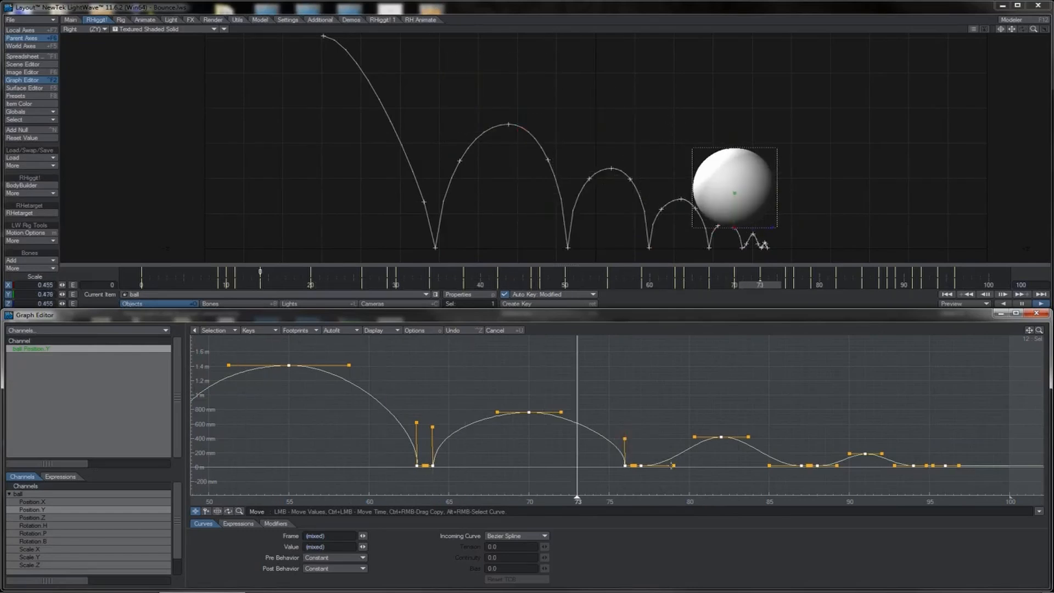
{"action": "left_click_drag", "start_coordinate": [647, 452], "coordinate": [642, 449]}
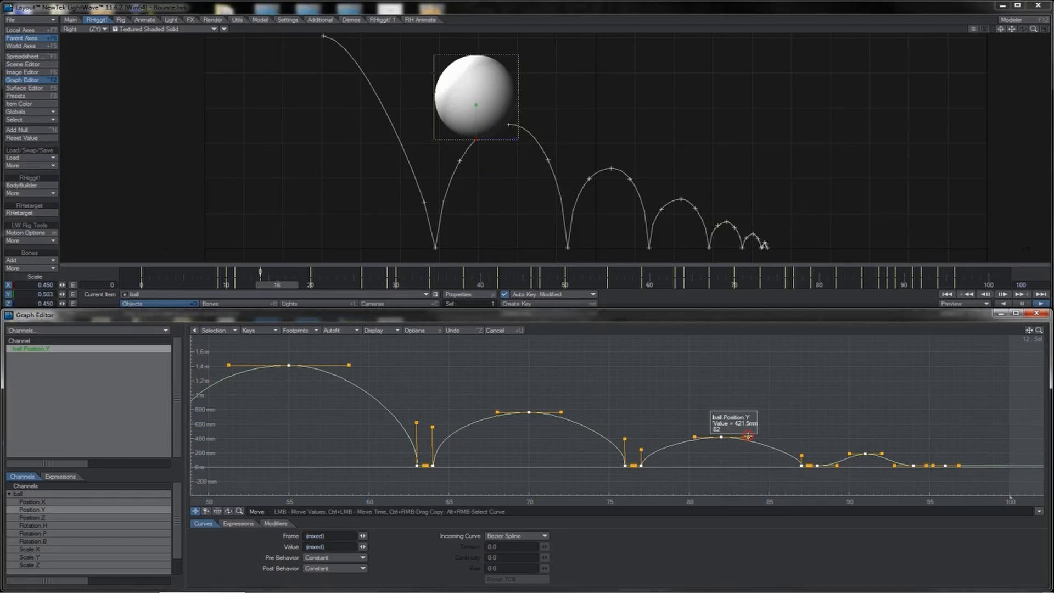
{"action": "left_click_drag", "start_coordinate": [749, 437], "coordinate": [757, 436]}
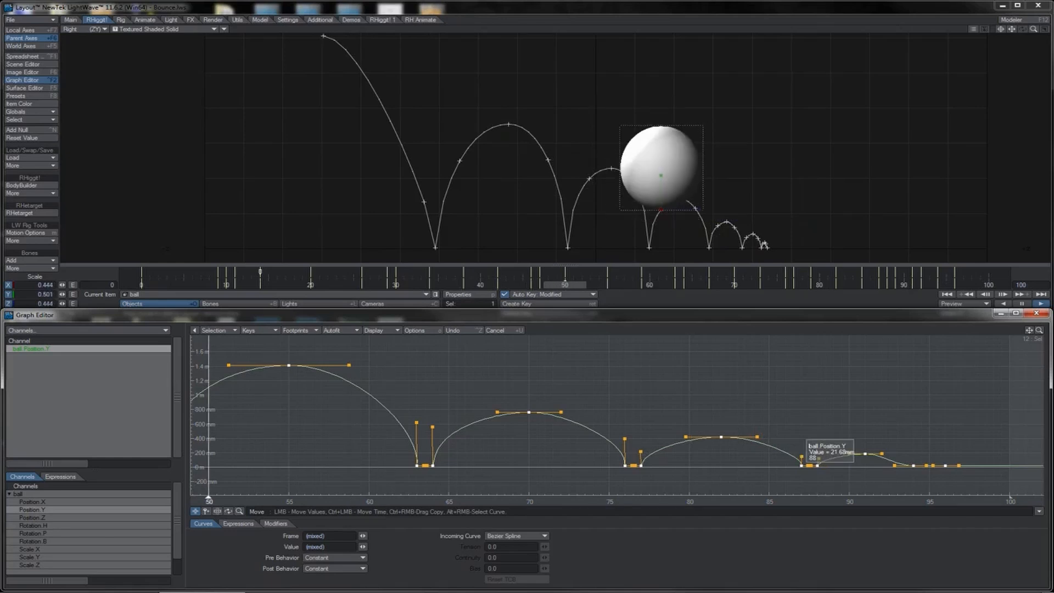
{"action": "left_click_drag", "start_coordinate": [895, 466], "coordinate": [913, 459]}
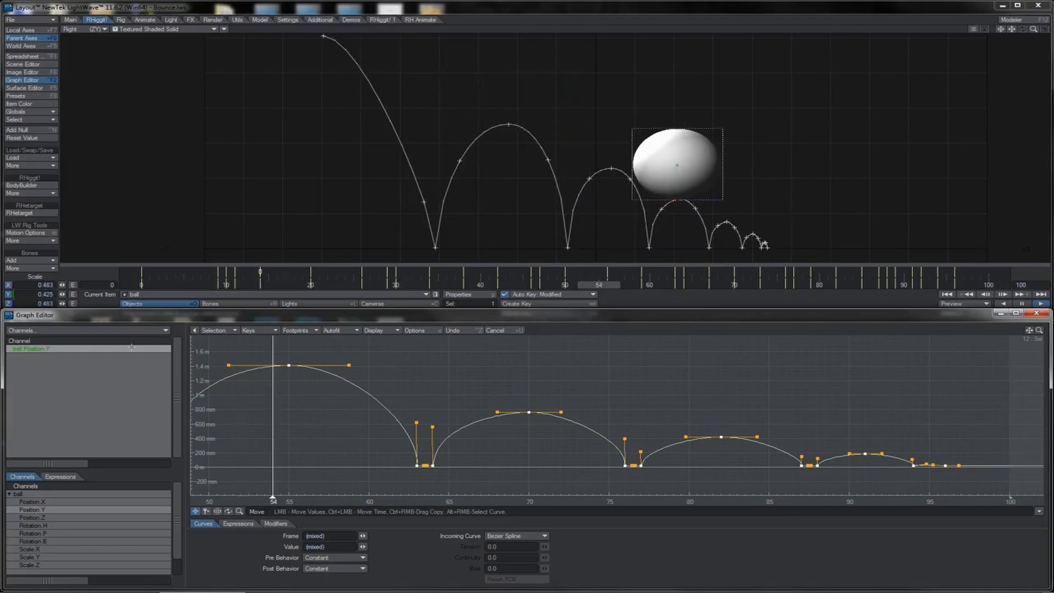
Set the incoming curve of all keys on the ball's Scale Y and Scale Z channels to TCB Spline
{"action": "key", "text": "shift+g"}
{"action": "key", "text": "a"}
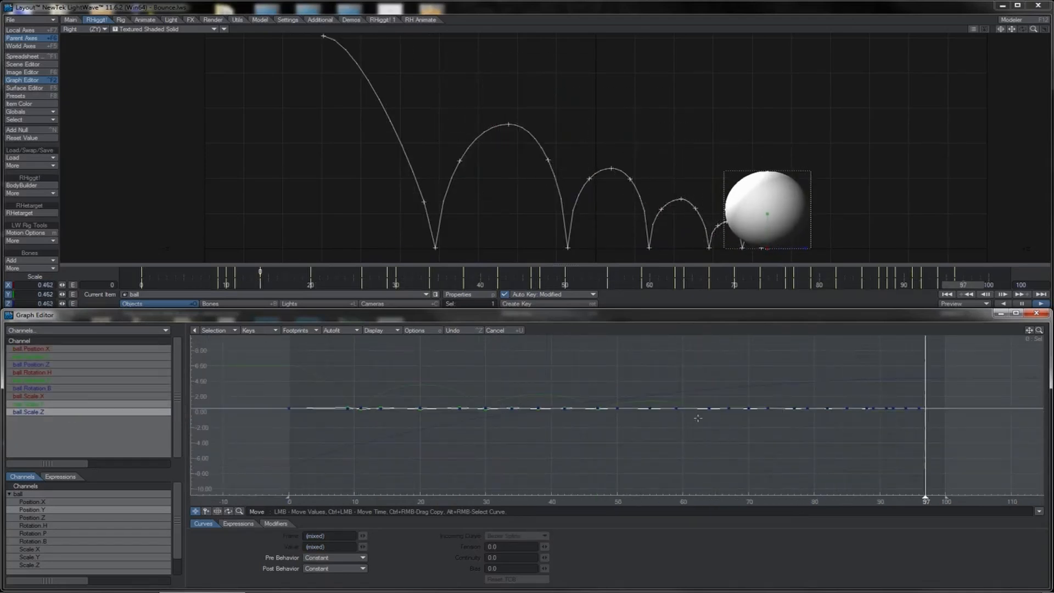
{"action": "key", "text": "a"}
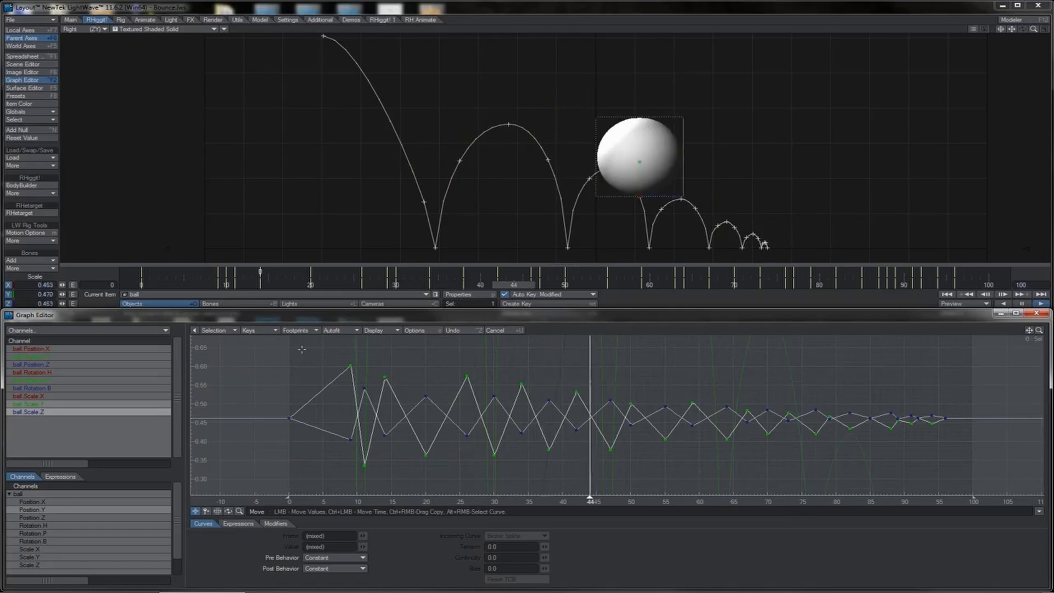
{"action": "right_click_drag", "start_coordinate": [281, 350], "coordinate": [479, 409]}
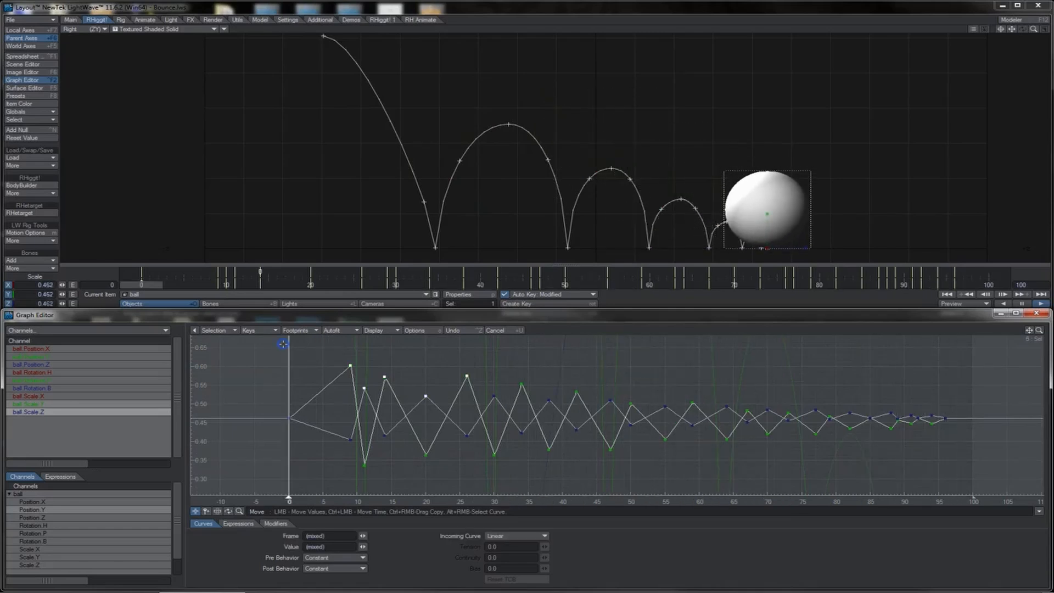
{"action": "right_click_drag", "start_coordinate": [281, 351], "coordinate": [858, 489]}
{"action": "right_click_drag", "start_coordinate": [935, 476], "coordinate": [968, 479]}
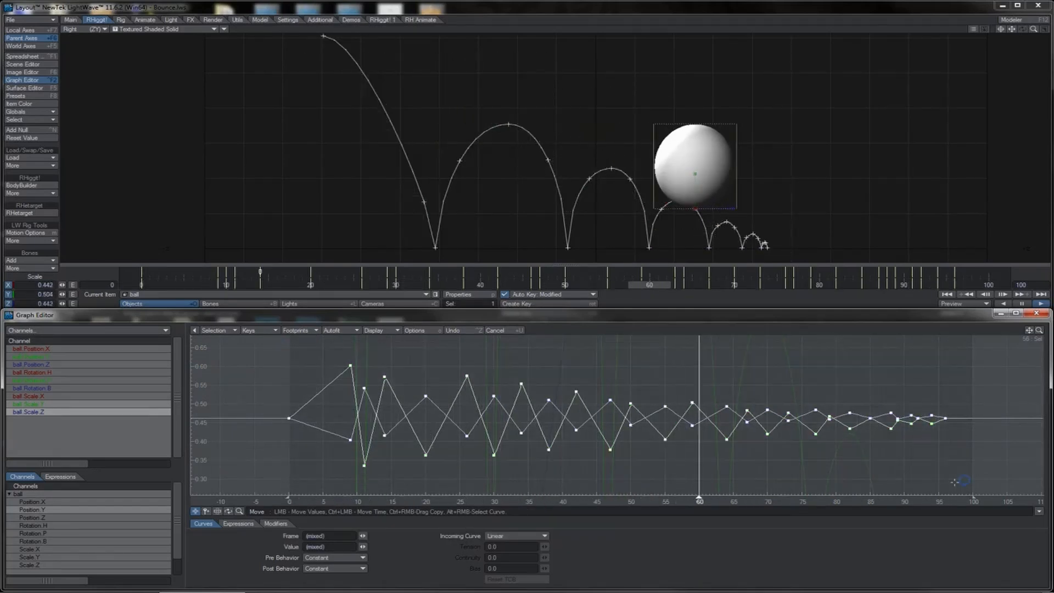
{"action": "left_click", "coordinate": [531, 535]}
{"action": "left_click", "coordinate": [531, 517]}
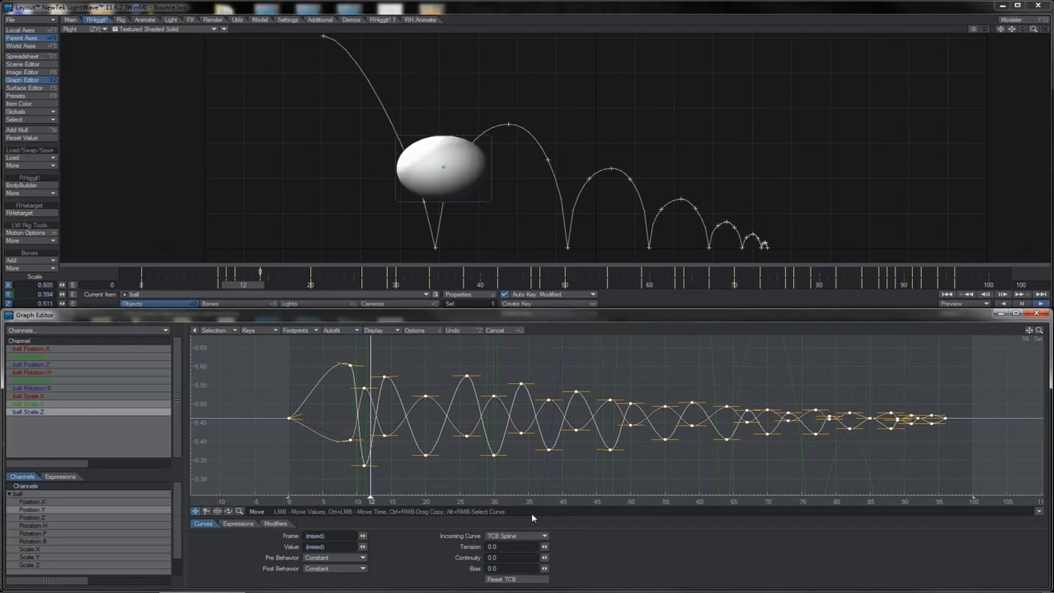
Move the stretch keys between the first two ground contacts to frames 13 and 28
{"action": "left_click", "coordinate": [927, 283]}
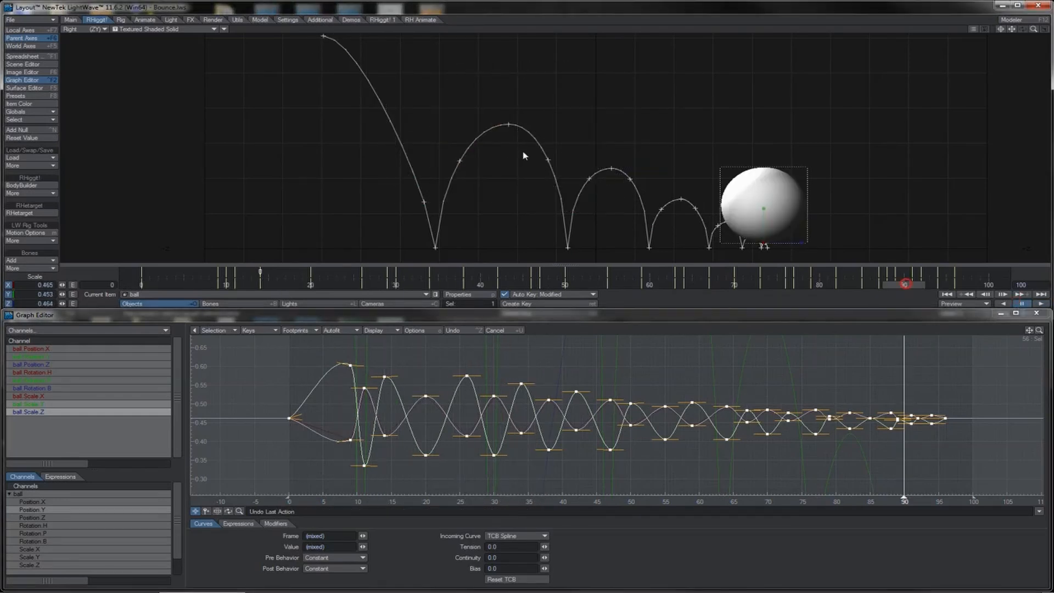
{"action": "mouse_move", "coordinate": [906, 284]}
{"action": "left_mouse_down"}
{"action": "mouse_move", "coordinate": [208, 285]}
{"action": "mouse_move", "coordinate": [285, 284]}
{"action": "left_mouse_up"}
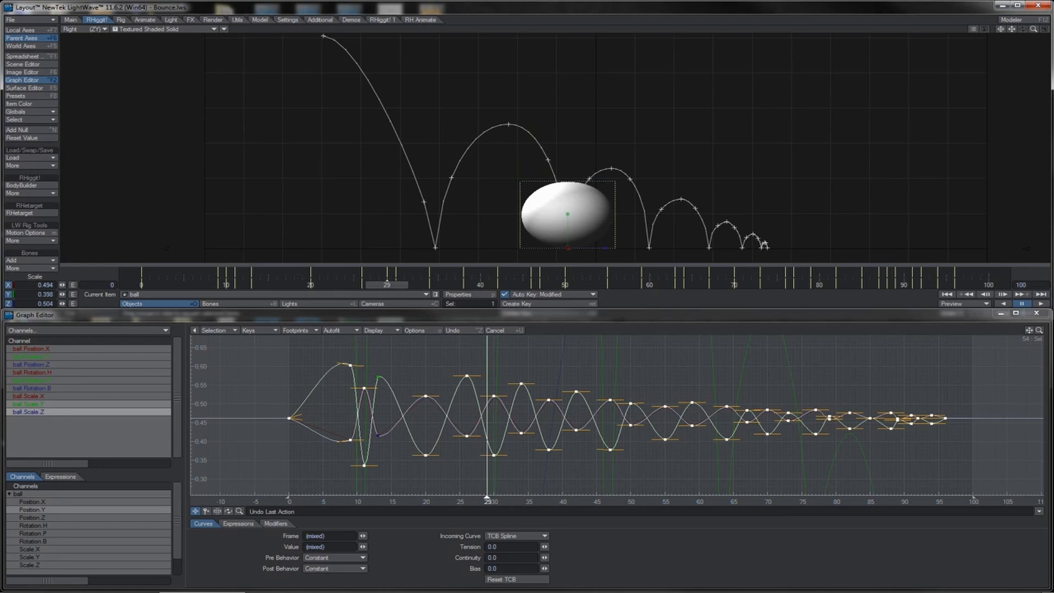
{"action": "left_click_drag", "start_coordinate": [387, 285], "coordinate": [379, 285]}
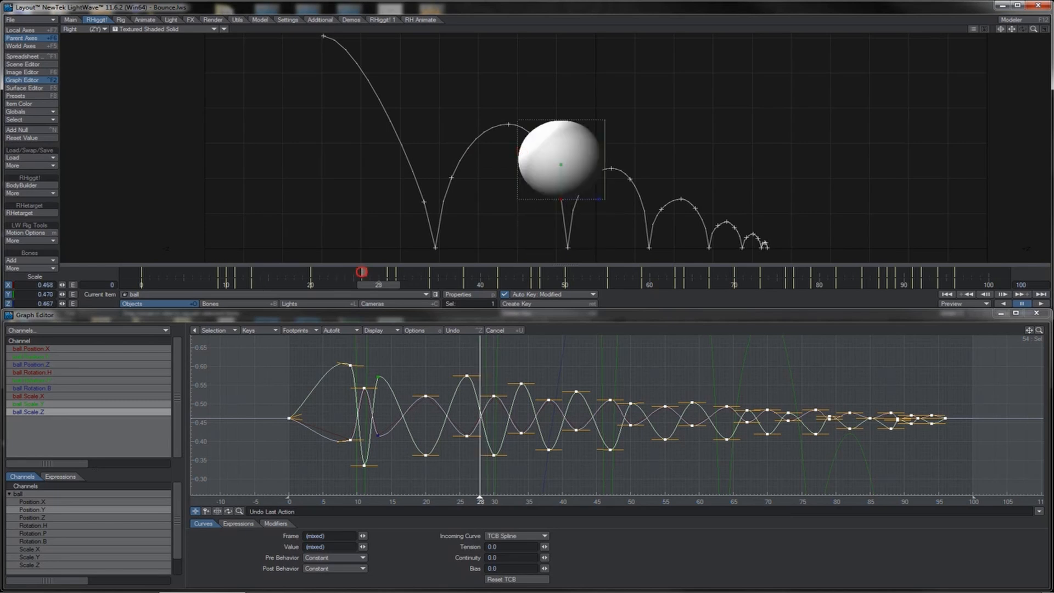
{"action": "mouse_move", "coordinate": [363, 273]}
{"action": "left_mouse_down", "text": "shift"}
{"action": "mouse_move", "coordinate": [388, 285]}
{"action": "mouse_move", "coordinate": [209, 285]}
{"action": "mouse_move", "coordinate": [413, 285]}
{"action": "left_mouse_up", "text": "shift"}
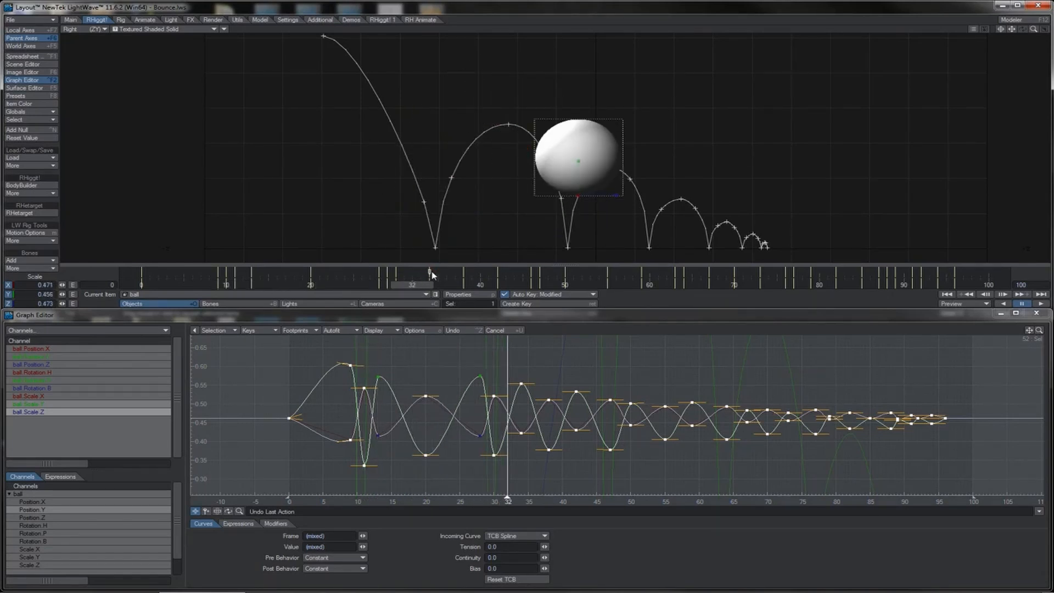
Shift the remaining stretch keys closer to the ground contacts, at frames 32, 45, 49, 62, 66, 75 and 86
{"action": "left_click_drag", "start_coordinate": [413, 273], "coordinate": [785, 284]}
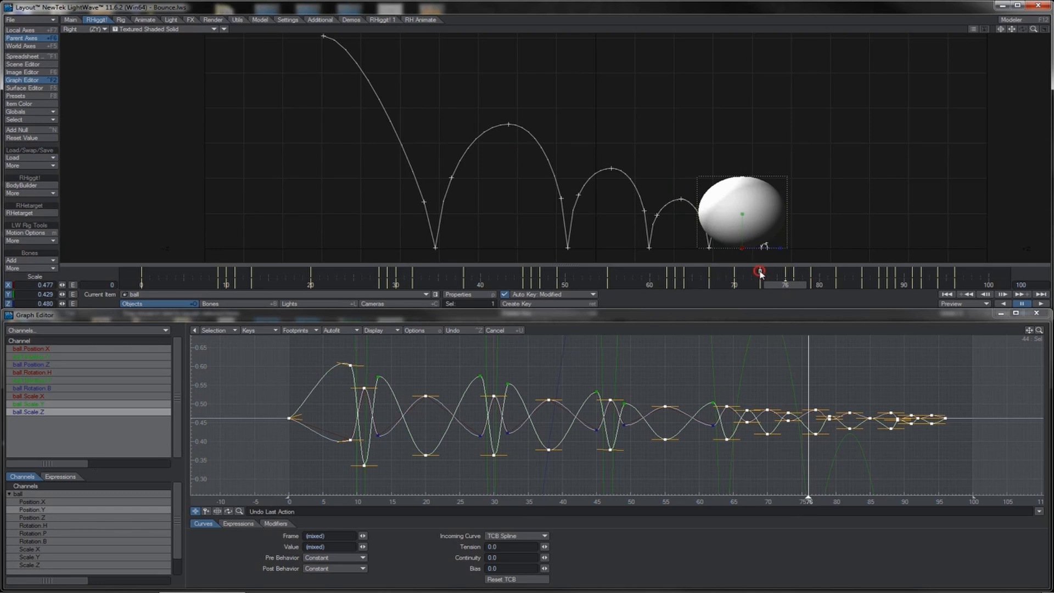
{"action": "left_click_drag", "start_coordinate": [777, 273], "coordinate": [878, 290], "text": "shift"}
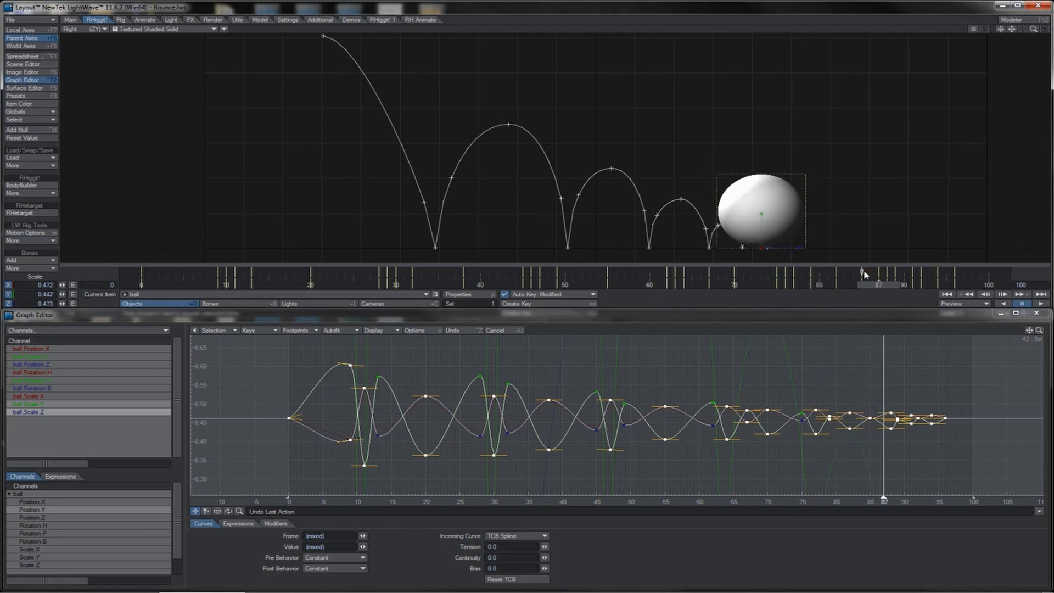
{"action": "left_click_drag", "start_coordinate": [864, 271], "coordinate": [700, 285], "text": "shift"}
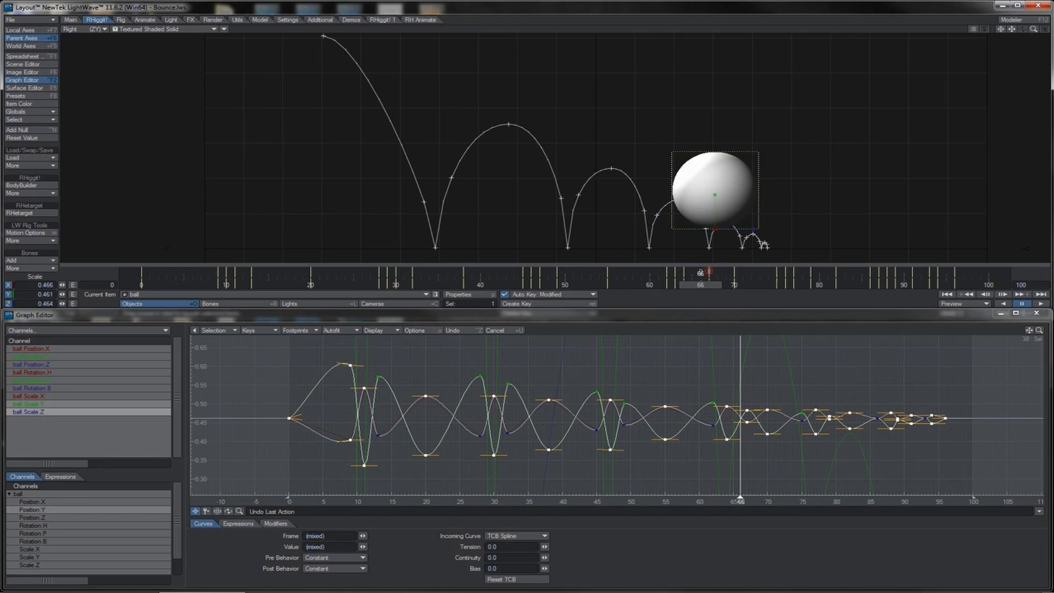
{"action": "left_click_drag", "start_coordinate": [700, 286], "coordinate": [895, 285]}
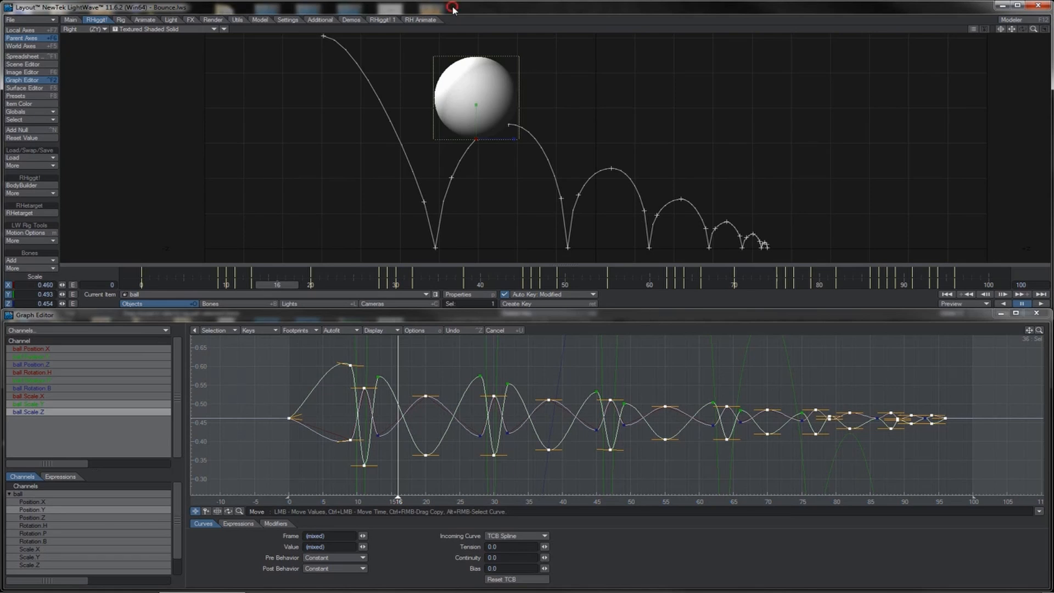
Tilt the ball along its path around the first contact, with pitch about -16.70° at frame 9 and 24.80° at frame 13
{"action": "key", "text": "y"}
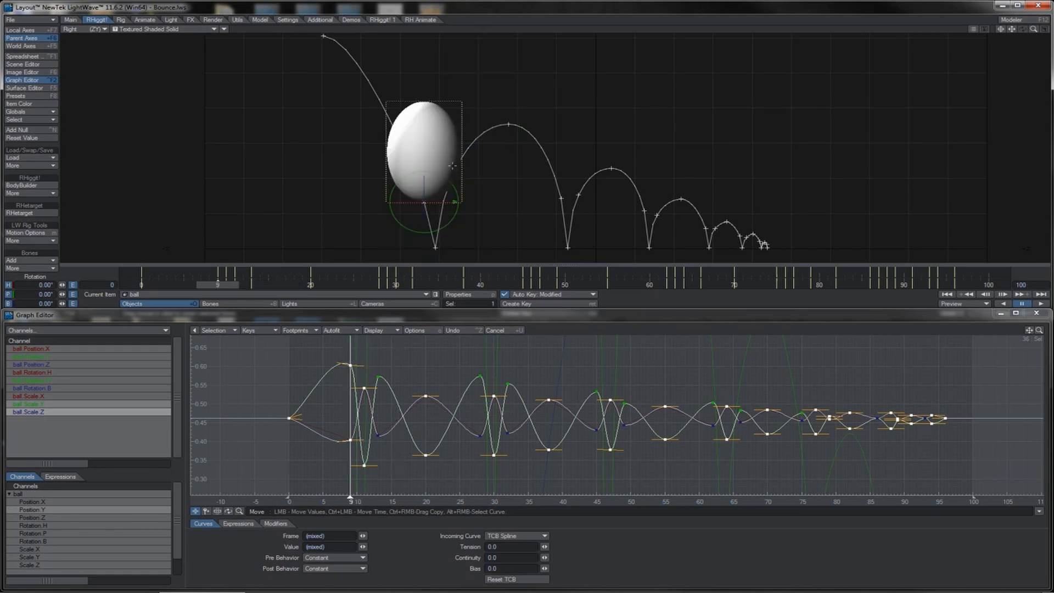
{"action": "left_click_drag", "start_coordinate": [444, 178], "coordinate": [410, 178]}
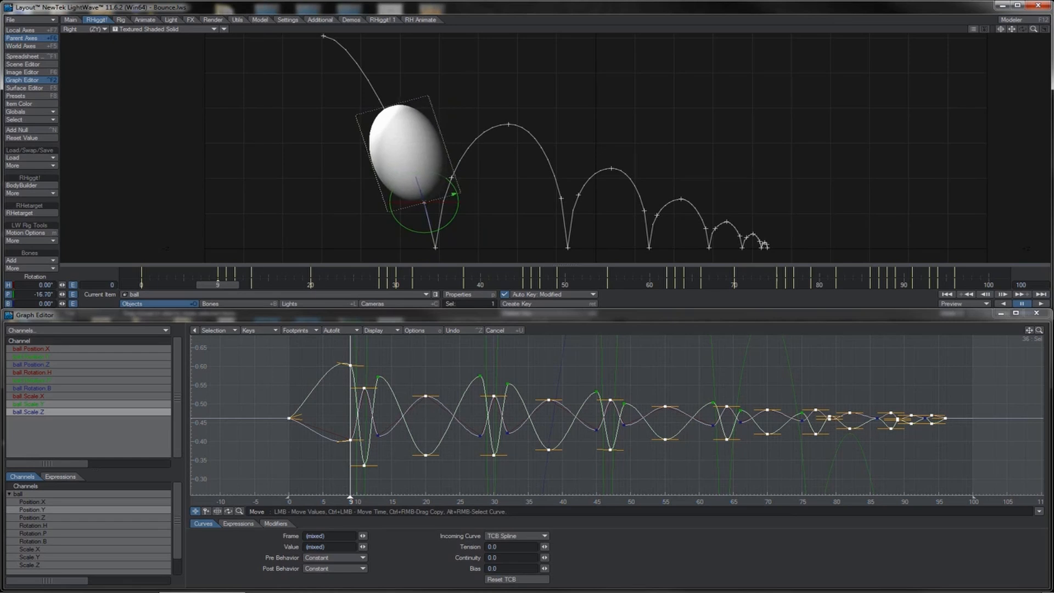
{"action": "key", "text": "Right"}
{"action": "key", "text": "Right"}
{"action": "key", "text": "Right"}
{"action": "key", "text": "Right"}
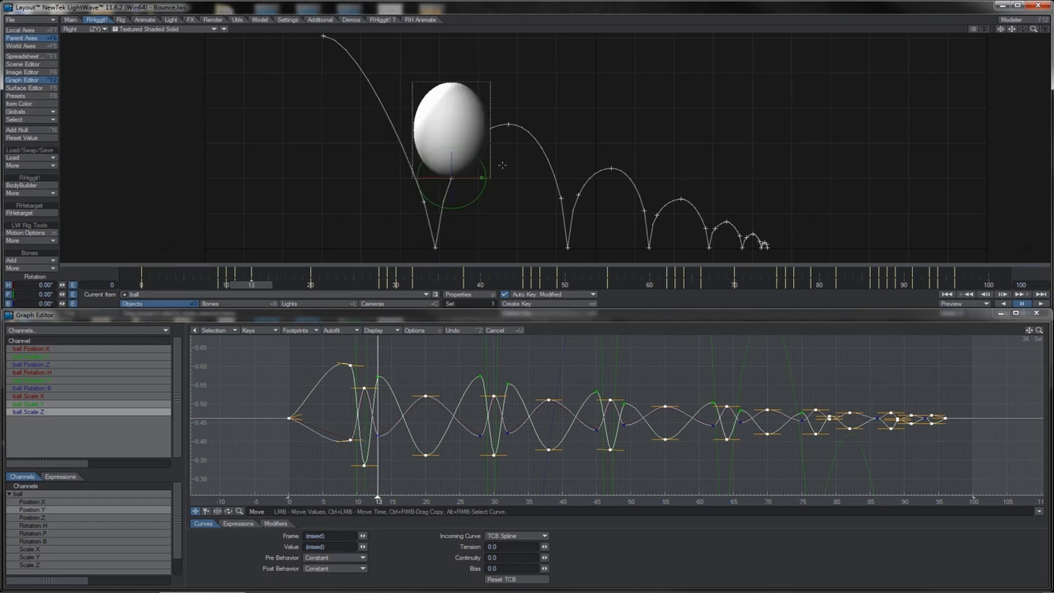
{"action": "left_click_drag", "start_coordinate": [466, 150], "coordinate": [511, 149]}
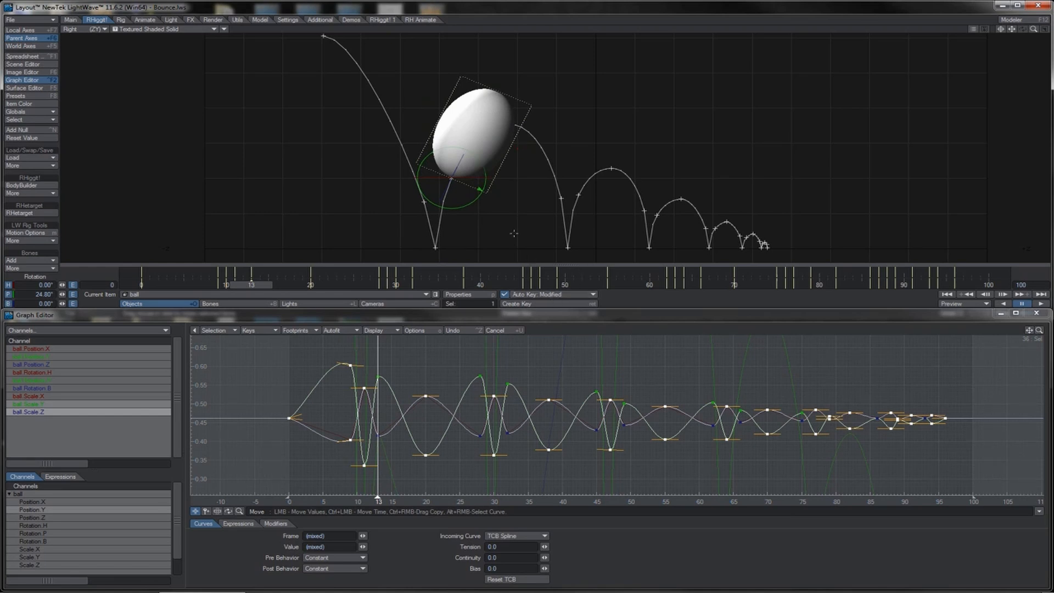
Tilt the ball around the second contact, with pitch about -13.10° at frame 28 and 16.60° at frame 32
{"action": "key", "text": "shift+Right"}
{"action": "key", "text": "shift+Right"}
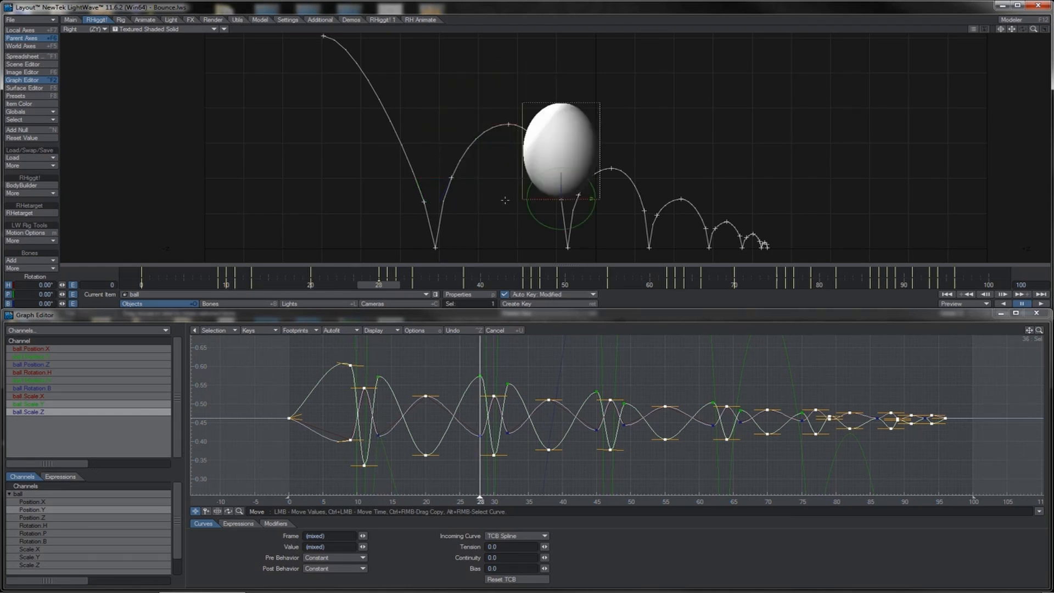
{"action": "left_click_drag", "start_coordinate": [586, 173], "coordinate": [586, 190]}
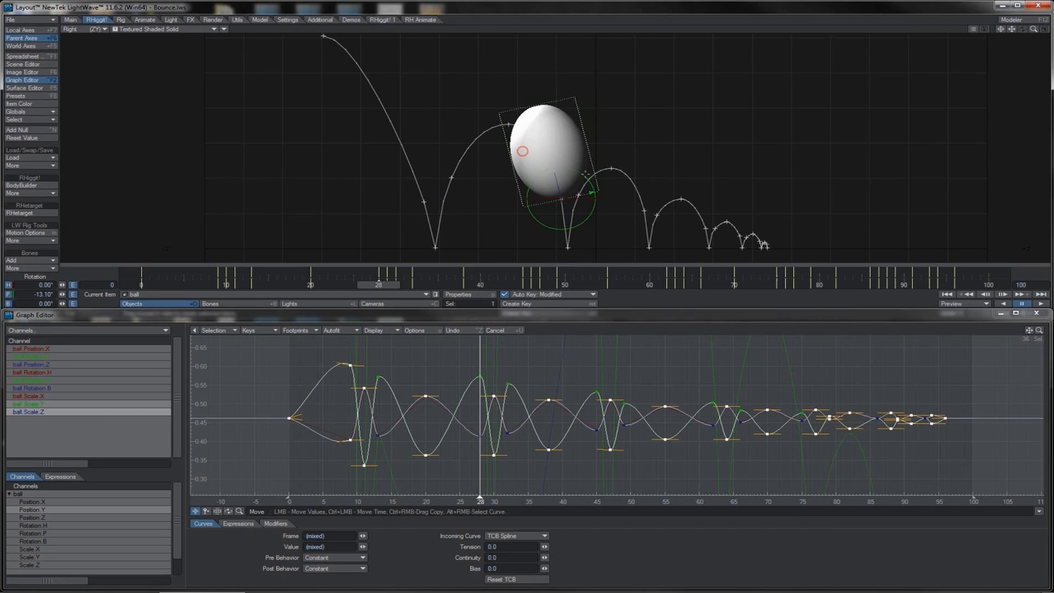
{"action": "key", "text": "Right"}
{"action": "key", "text": "Right"}
{"action": "key", "text": "Right"}
{"action": "key", "text": "Right"}
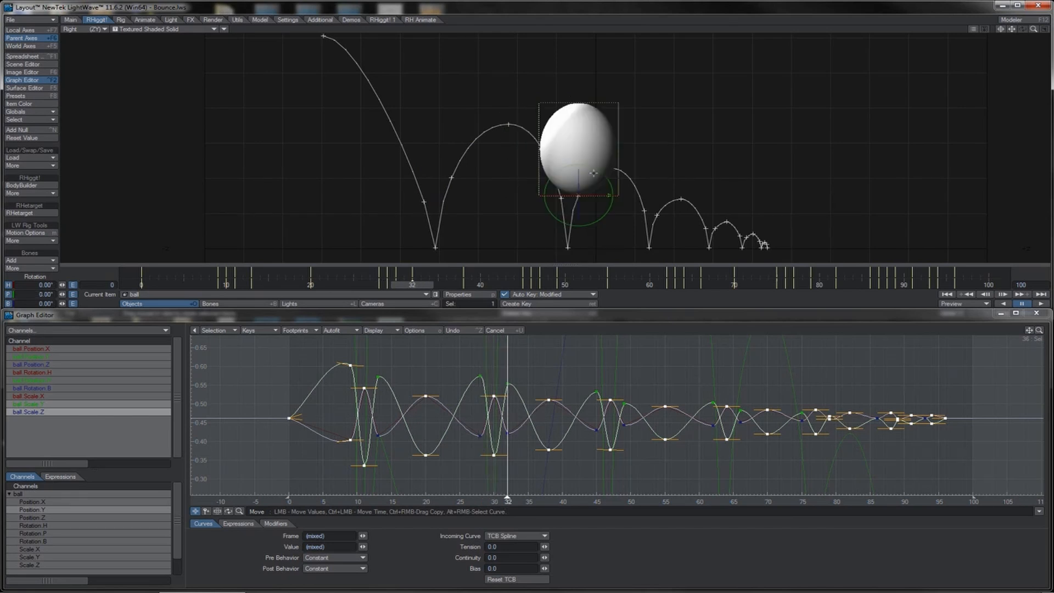
{"action": "left_click_drag", "start_coordinate": [596, 167], "coordinate": [596, 148]}
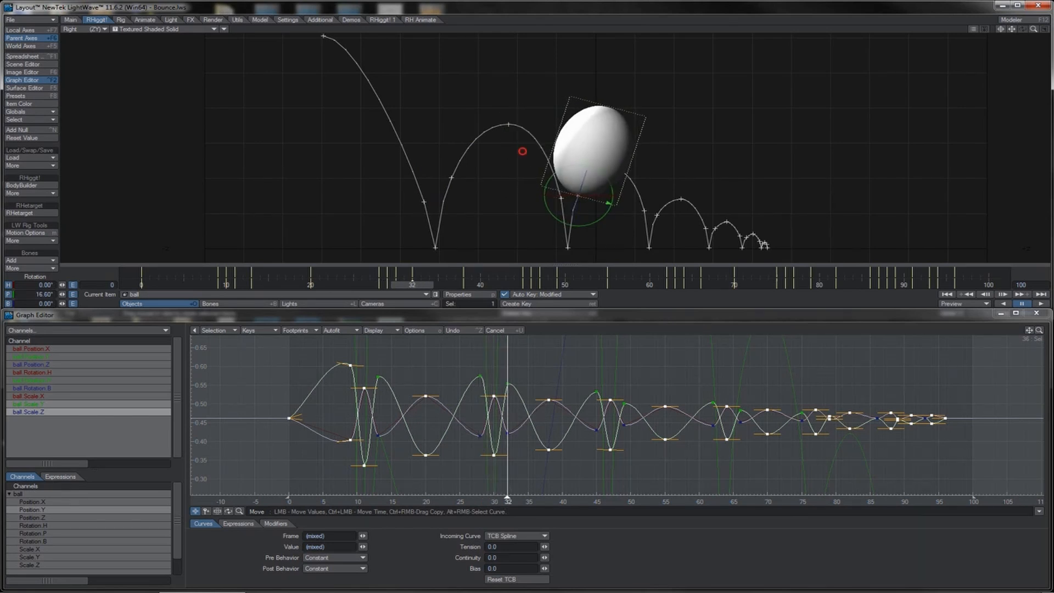
Tilt the ball along its path around the third ground contact by adjusting its pitch
{"action": "key", "text": "shift+Right"}
{"action": "key", "text": "shift+Right"}
{"action": "left_click_drag", "start_coordinate": [665, 189], "coordinate": [726, 209]}
Adjust the ball's pitch slightly around the fourth ground contact so it follows the lower bounce path
{"action": "key", "text": "shift+Right"}
{"action": "key", "text": "shift+Right"}
{"action": "key", "text": "shift+Right"}
{"action": "key", "text": "shift+Right"}
{"action": "key", "text": "shift+Right"}
{"action": "key", "text": "Right"}
{"action": "key", "text": "Right"}
{"action": "key", "text": "Right"}
{"action": "key", "text": "Right"}
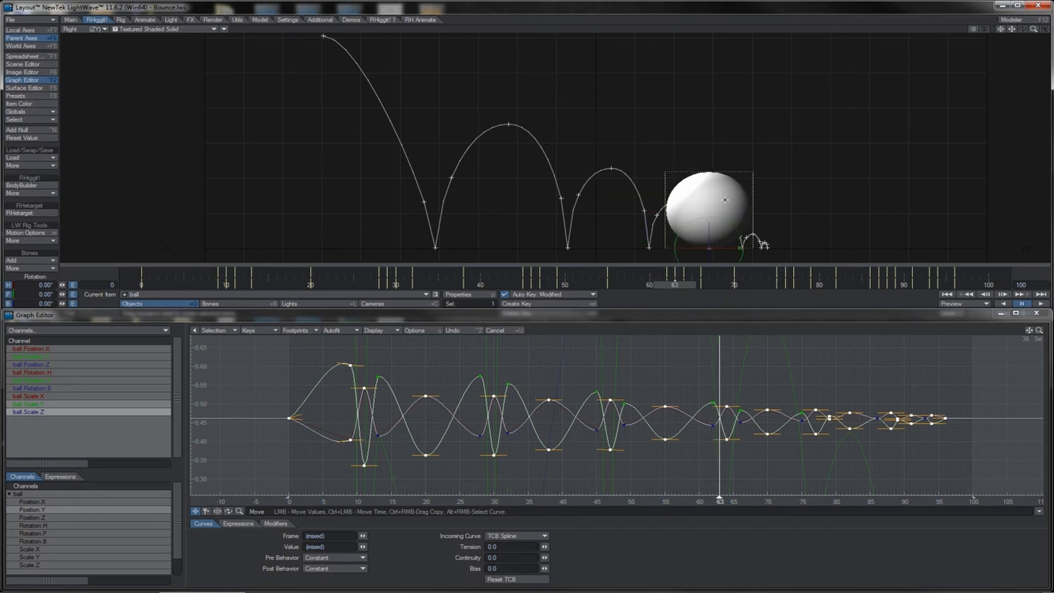
{"action": "left_click_drag", "start_coordinate": [730, 201], "coordinate": [730, 196]}
Tilt the ball slightly in pitch at frame 75, just before the fifth ground contact
{"action": "key", "text": "Right"}
{"action": "key", "text": "Right"}
{"action": "key", "text": "Right"}
{"action": "key", "text": "Right"}
{"action": "key", "text": "Right"}
{"action": "key", "text": "Right"}
{"action": "key", "text": "Right"}
{"action": "key", "text": "Right"}
{"action": "key", "text": "Right"}
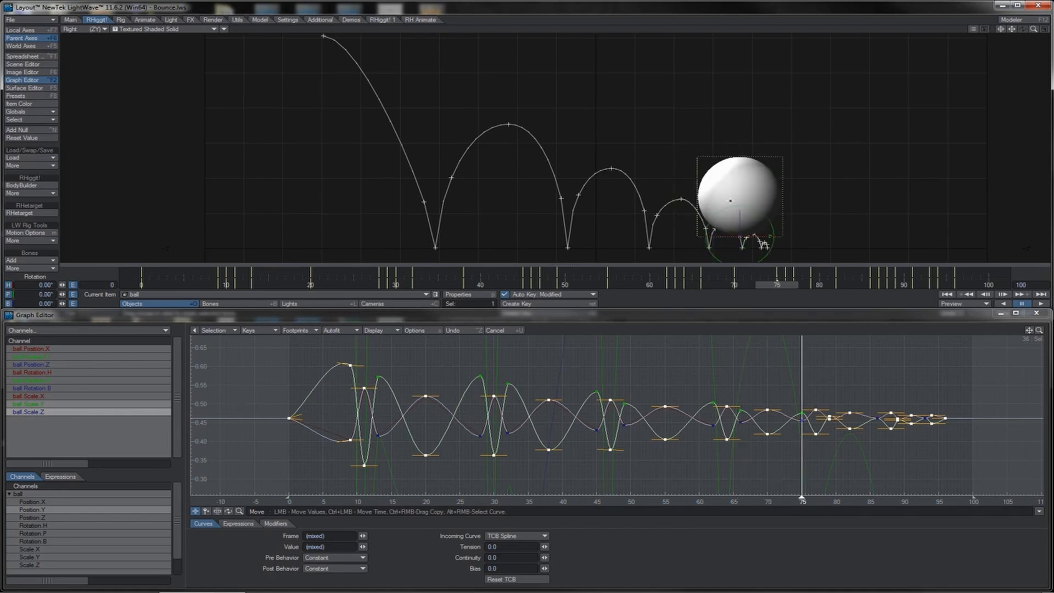
{"action": "left_click_drag", "start_coordinate": [762, 213], "coordinate": [759, 211]}
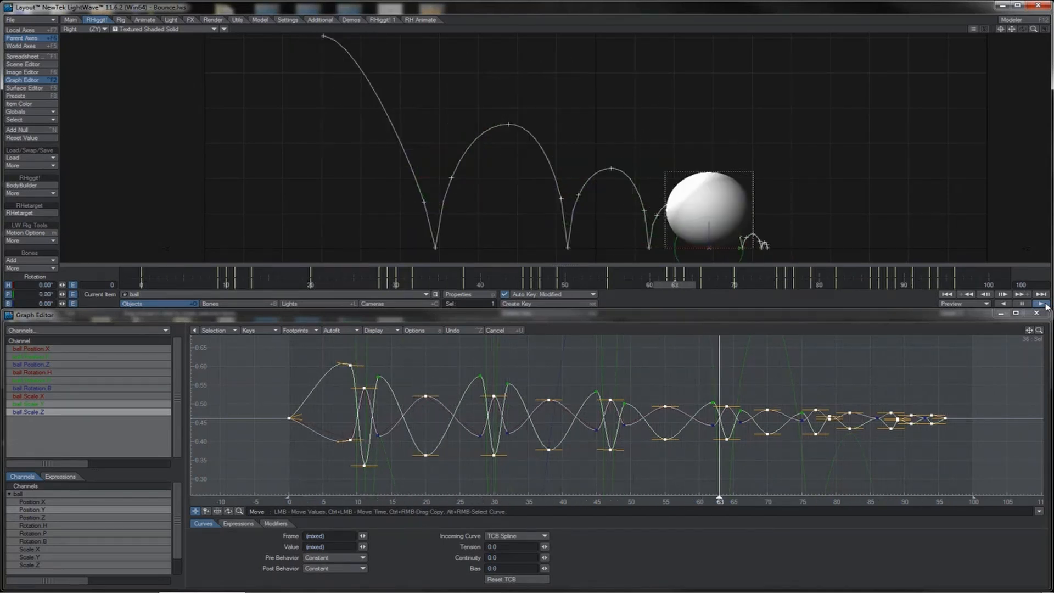
Review the bounce in playback and make the camera the current item to view the ball without its motion path
{"action": "left_click", "coordinate": [1023, 304]}
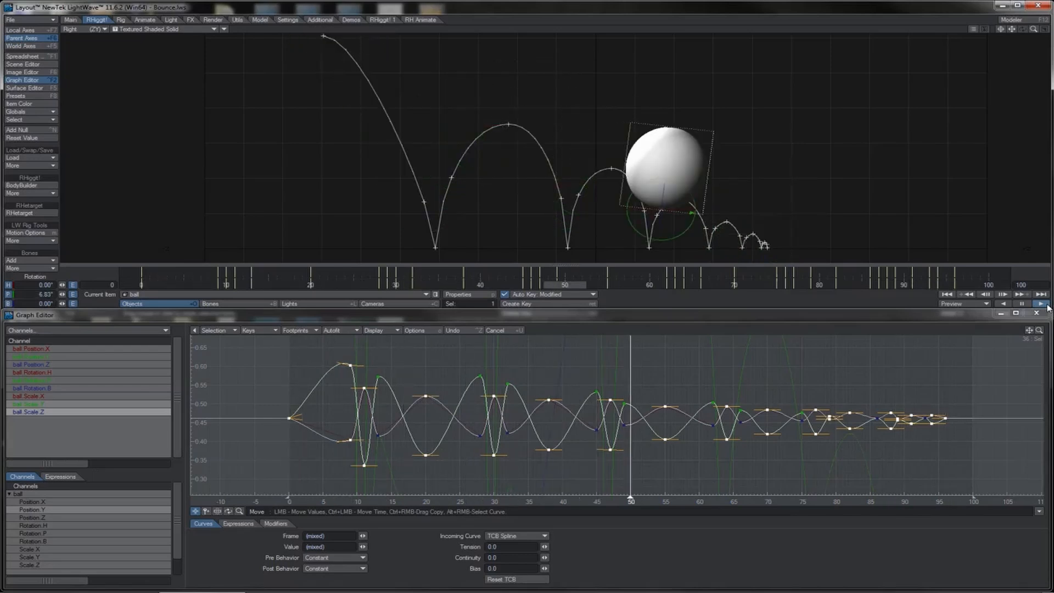
{"action": "key", "text": "minus"}
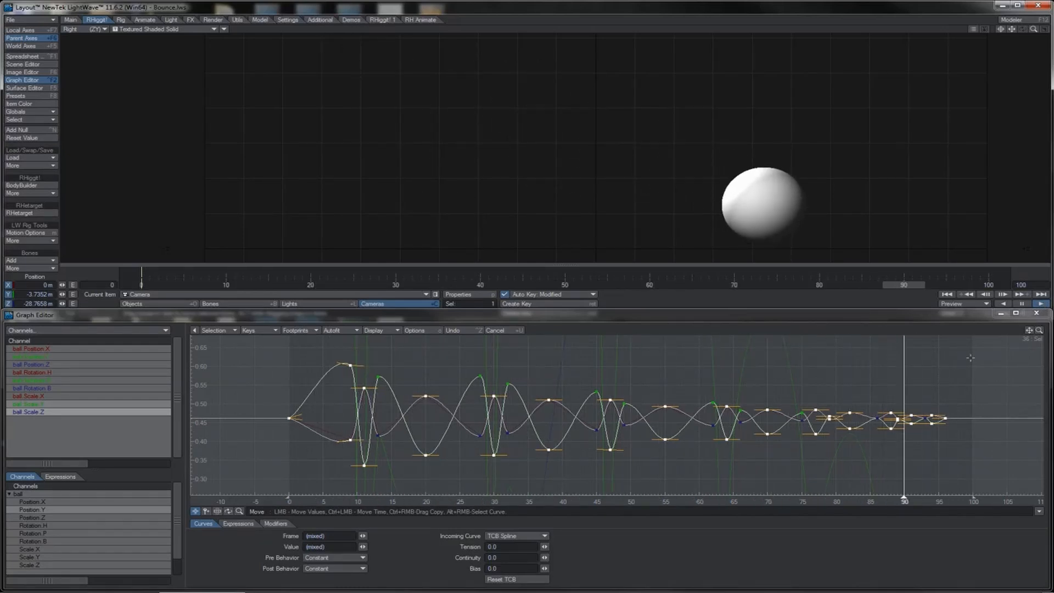
Select all the ball's scale keys and stretch their values for subtler squash and stretch, with the frame 9 peak at about 0.58
{"action": "left_click_drag", "start_coordinate": [971, 353], "coordinate": [307, 462]}
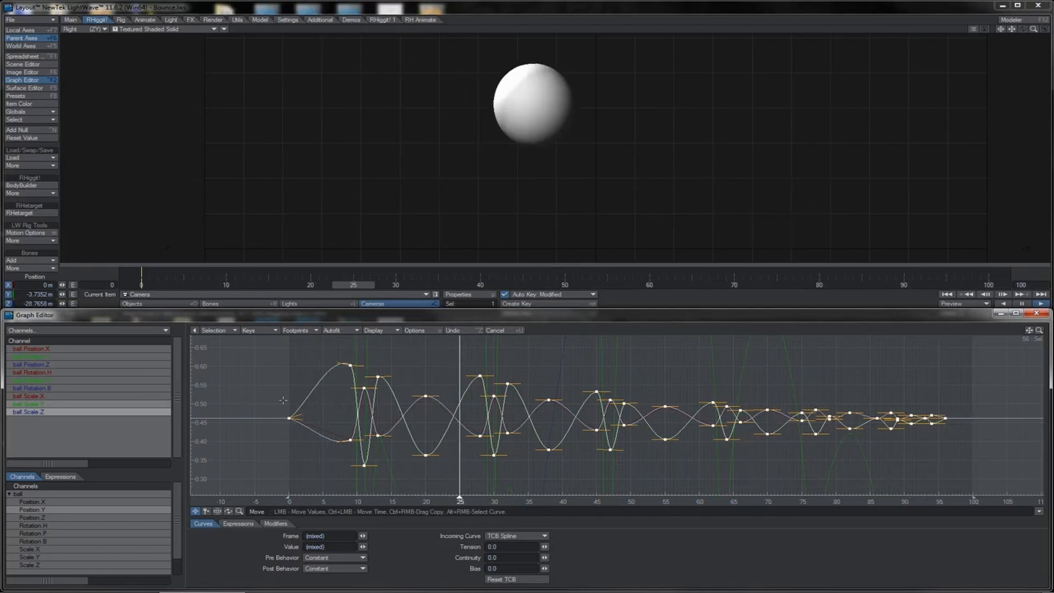
{"action": "key", "text": "h"}
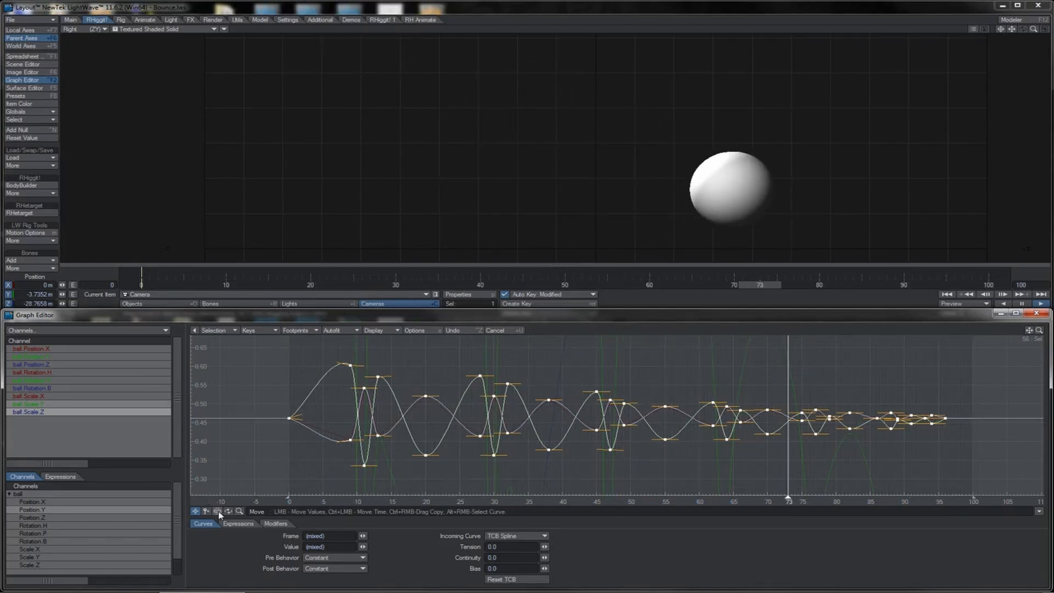
{"action": "mouse_move", "coordinate": [944, 419]}
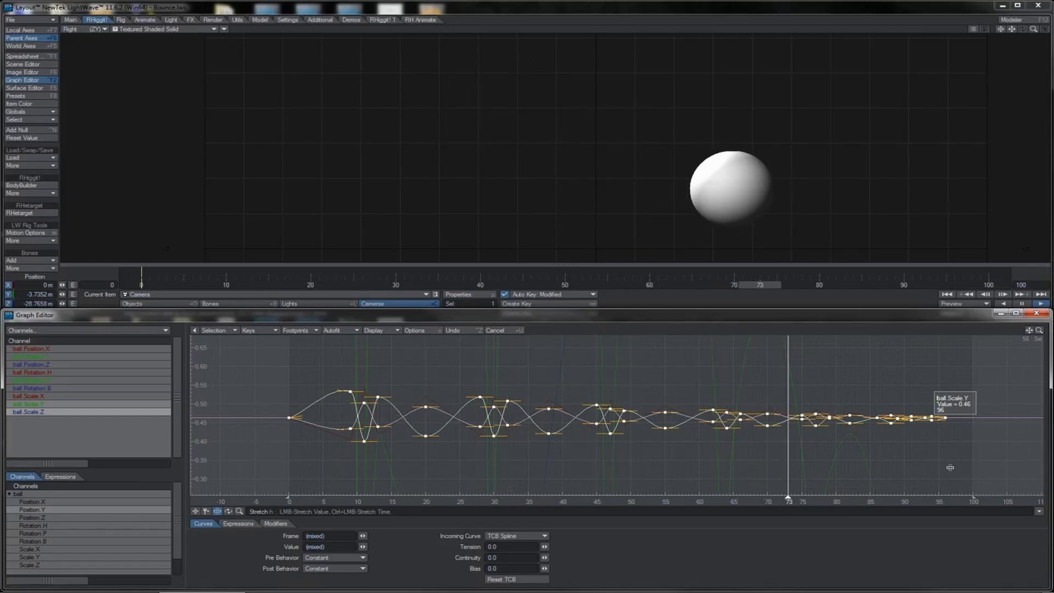
{"action": "left_click_drag", "start_coordinate": [951, 468], "coordinate": [954, 356]}
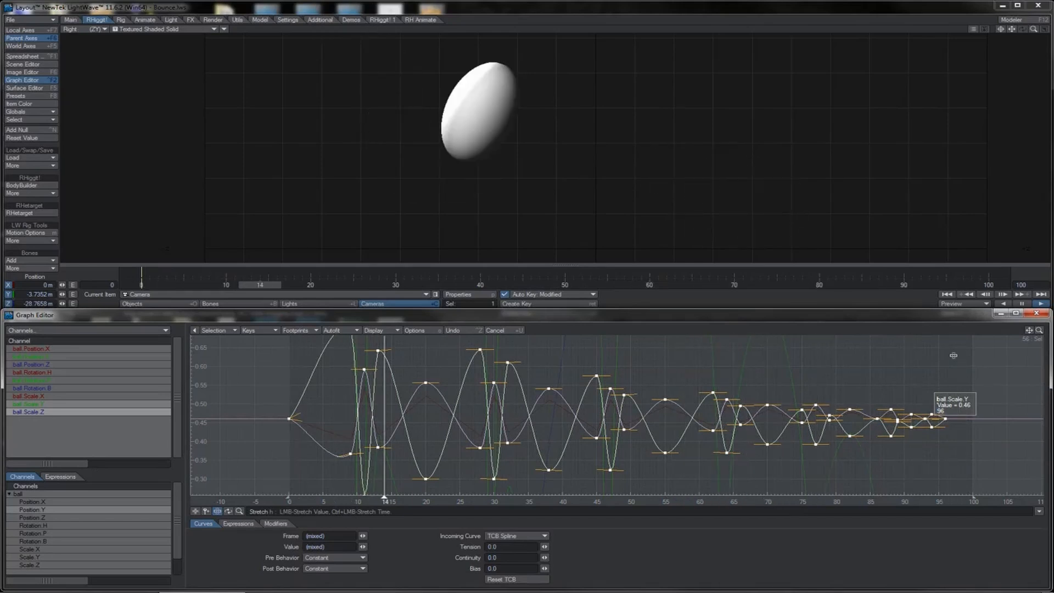
{"action": "left_click_drag", "start_coordinate": [954, 355], "coordinate": [942, 437]}
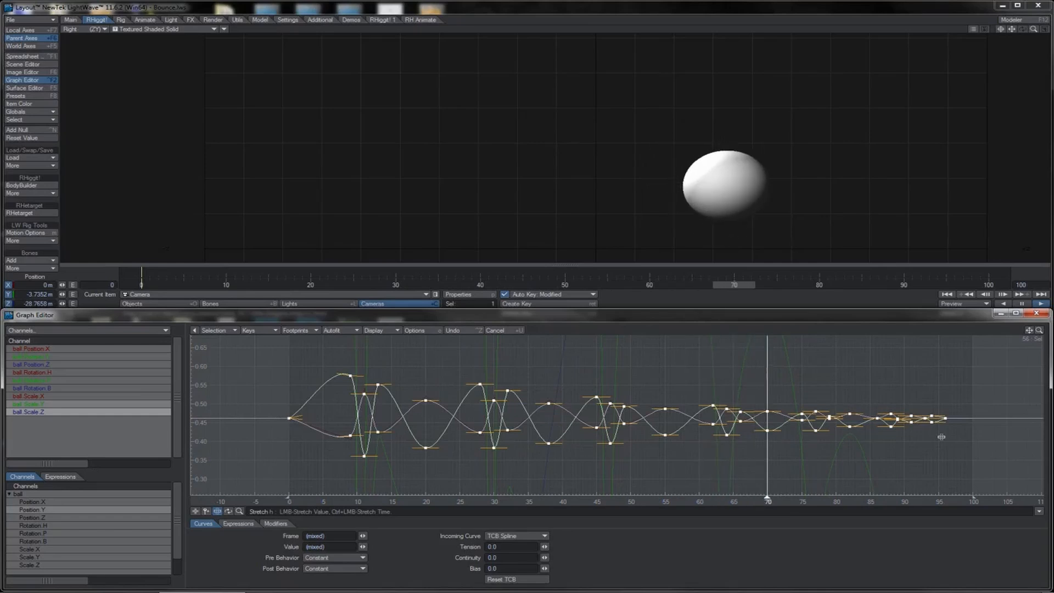